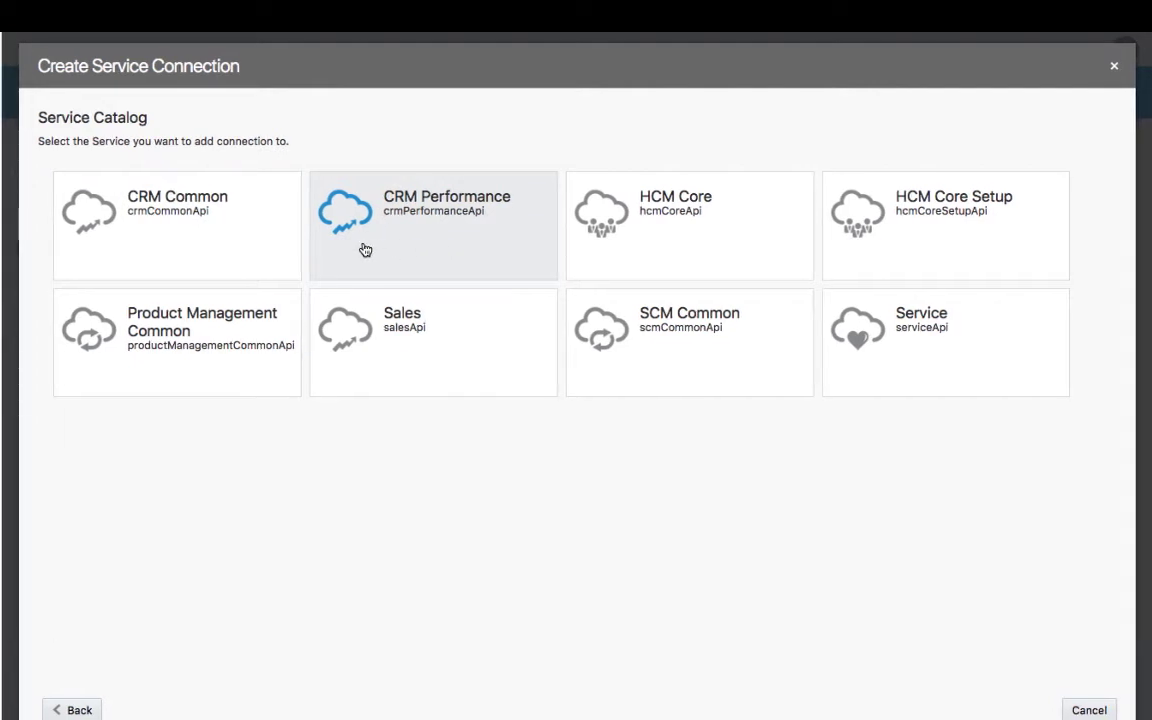
Step: Create a service connection to CRM Common with the accounts endpoints getall_accounts, get_accounts, create_accounts and update_accounts
click(162, 240)
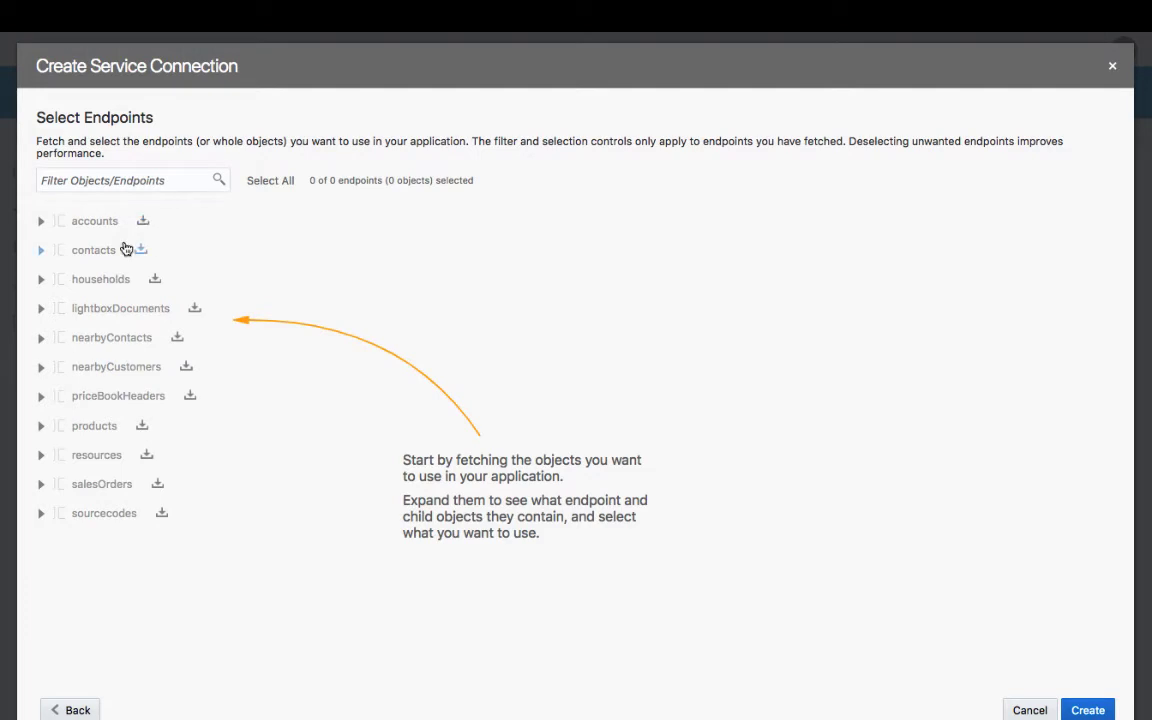
click(42, 223)
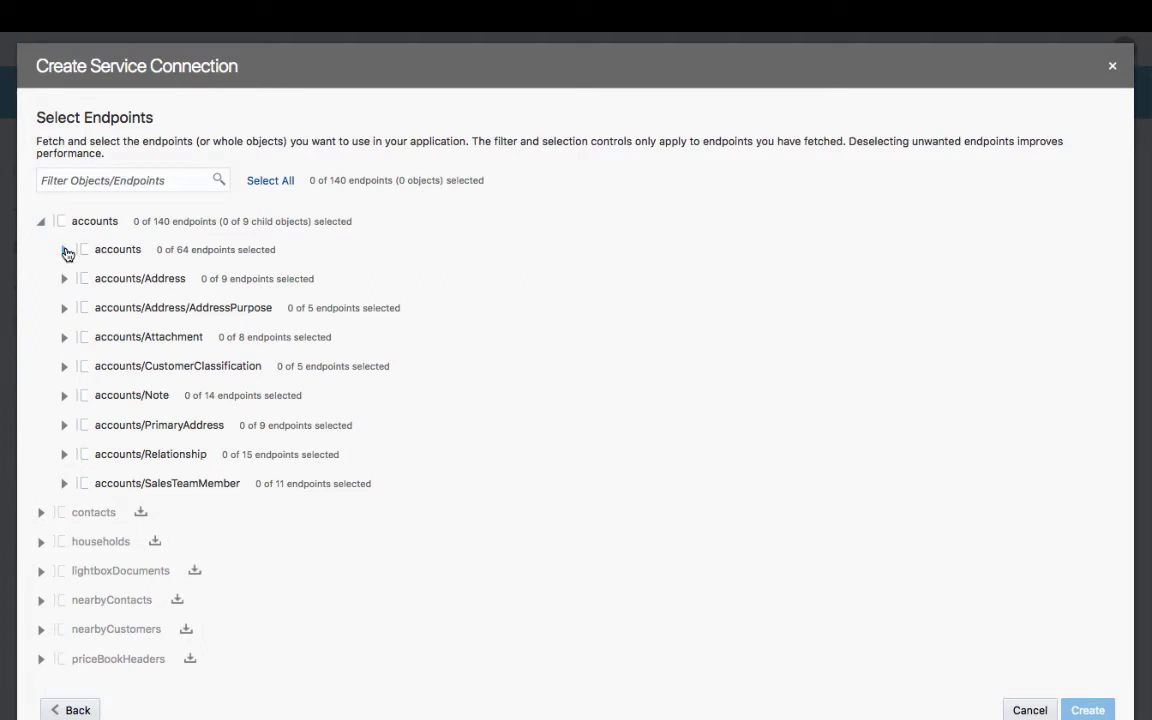
click(65, 250)
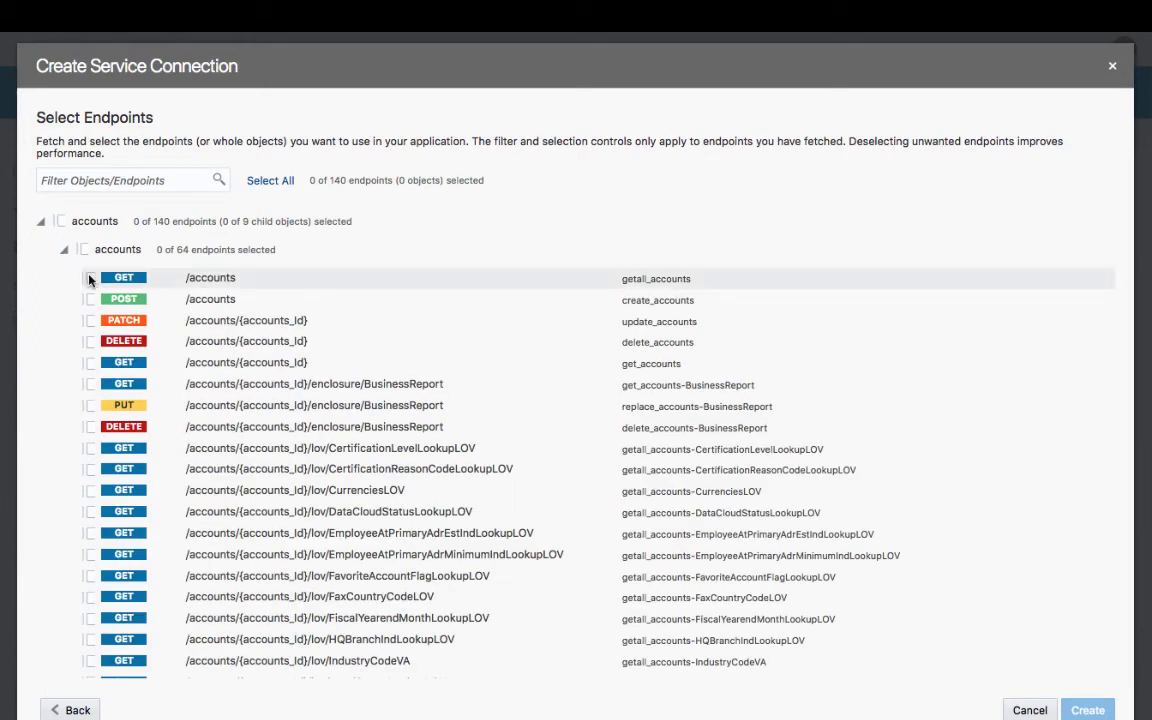
click(91, 278)
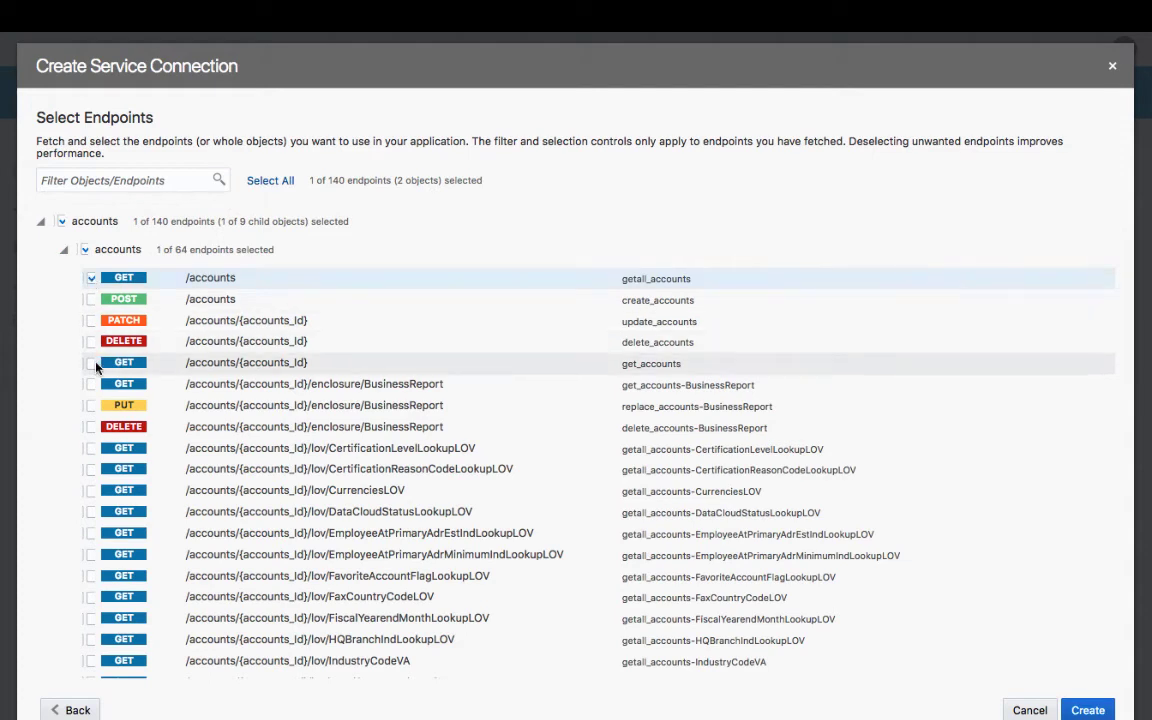
click(92, 363)
click(92, 300)
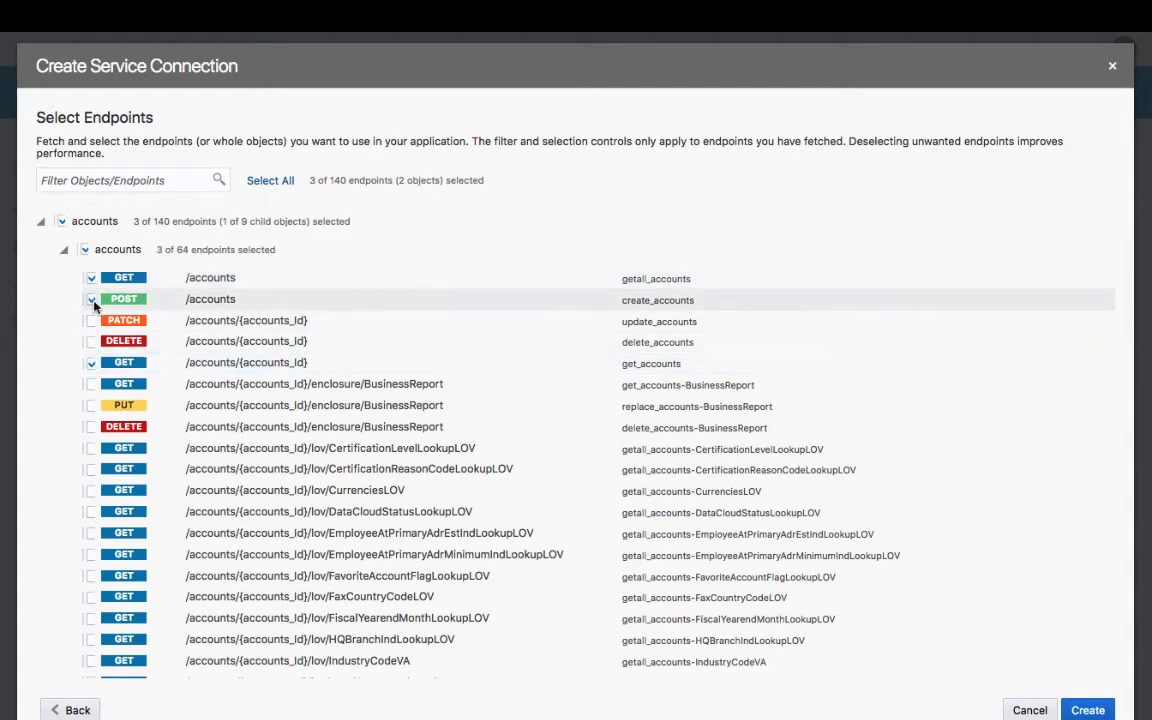
click(92, 321)
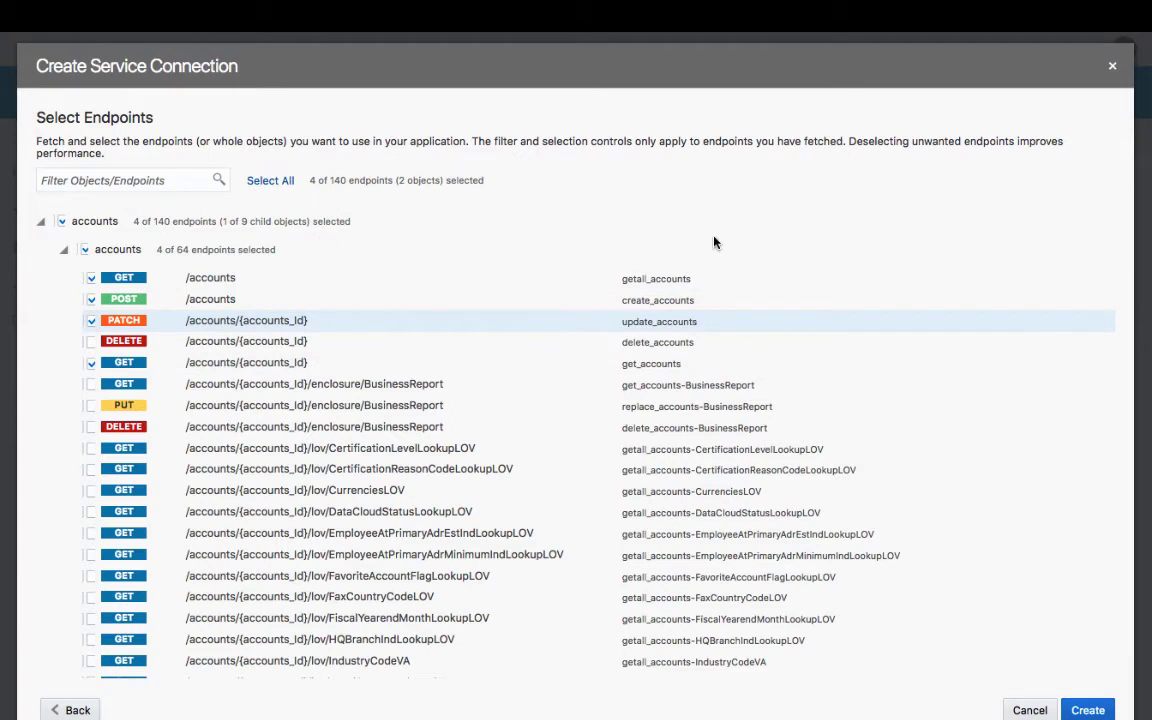
click(1088, 711)
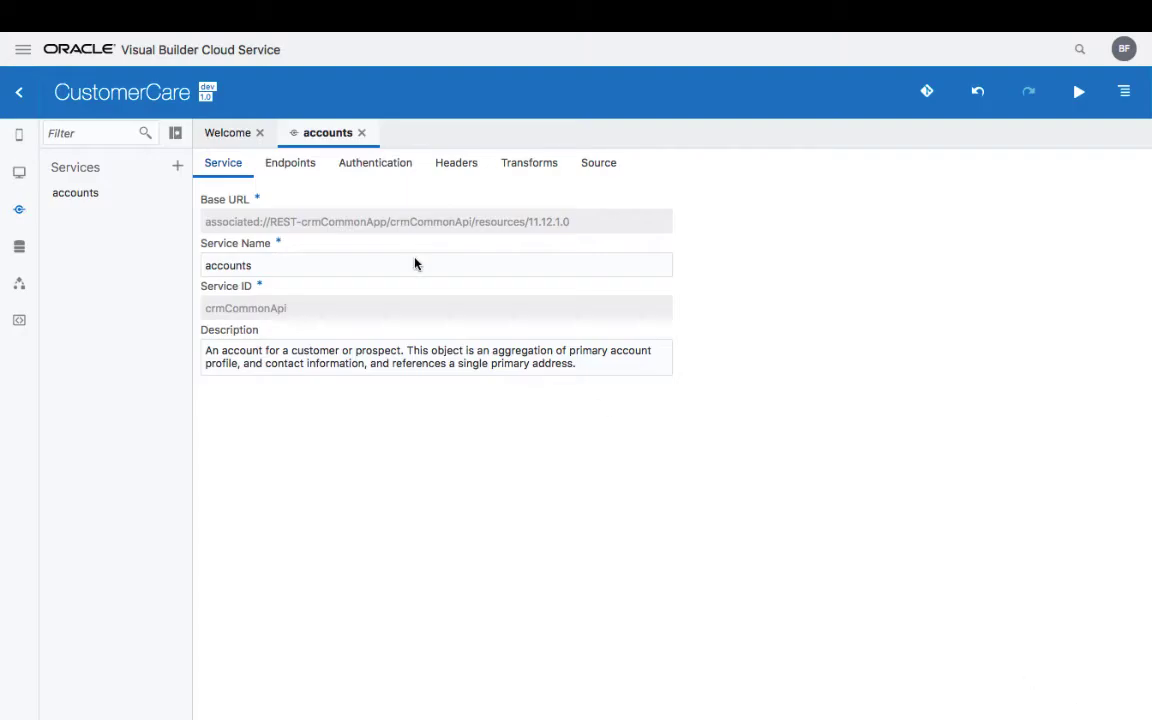
Step: Start a new mobile application named CustomerCare, keeping the Bottom Bar navigation style
click(288, 172)
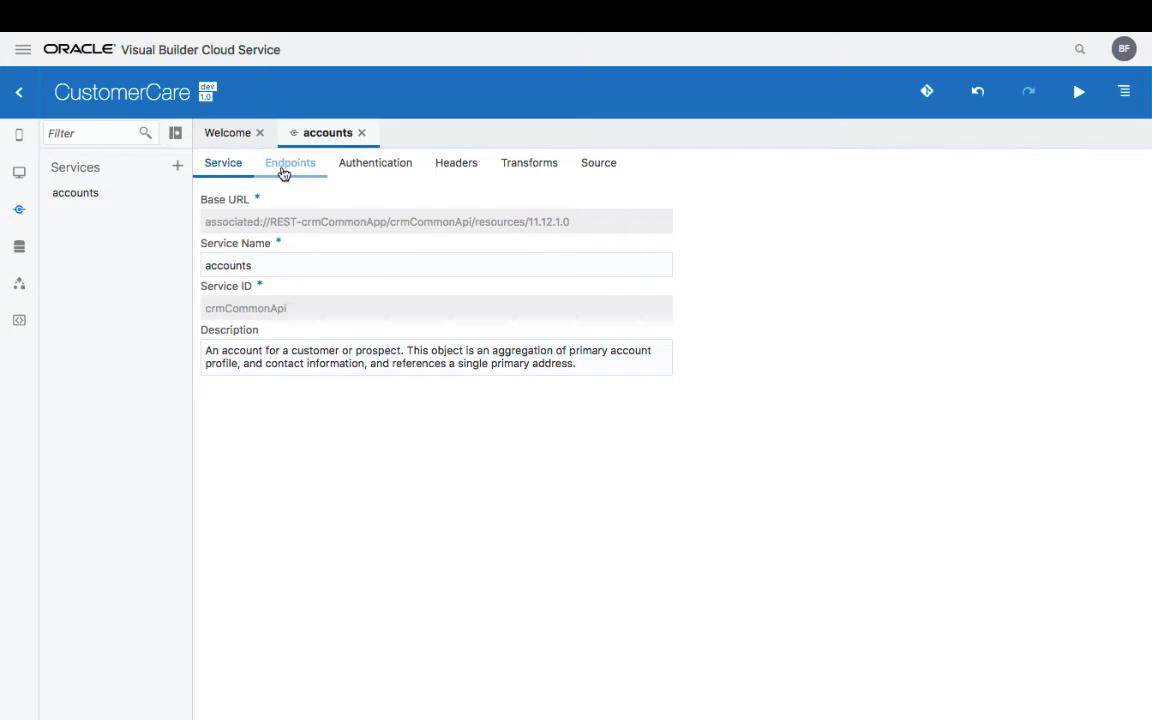
click(22, 146)
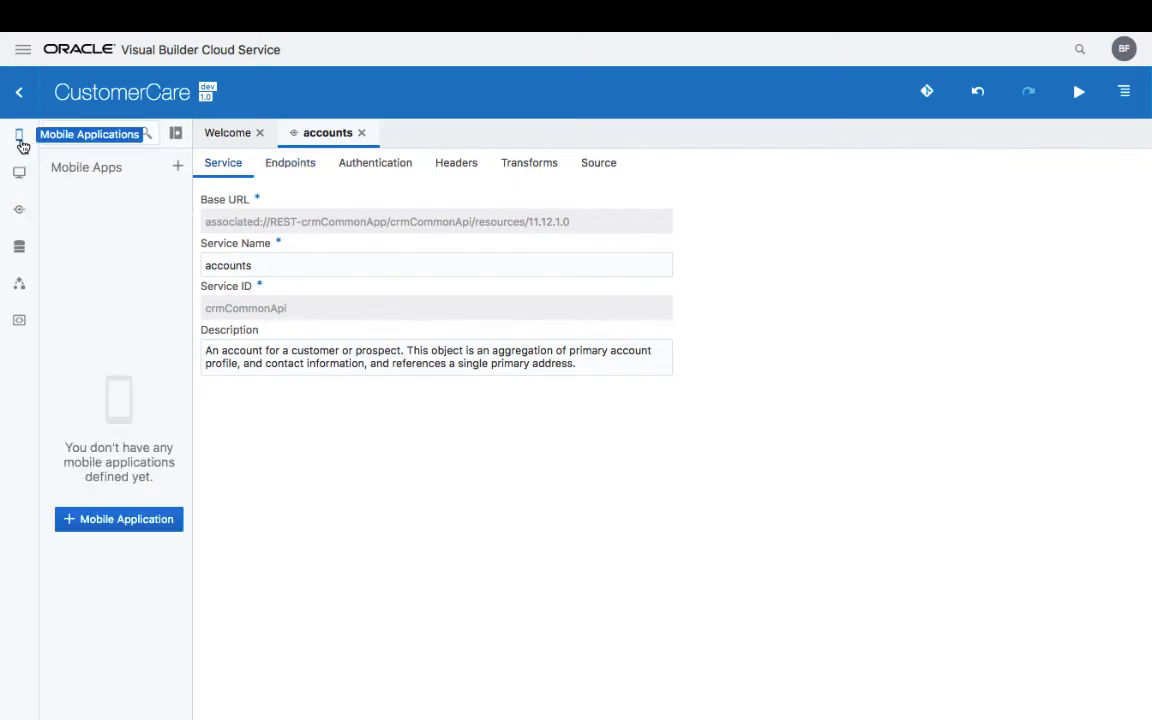
click(130, 521)
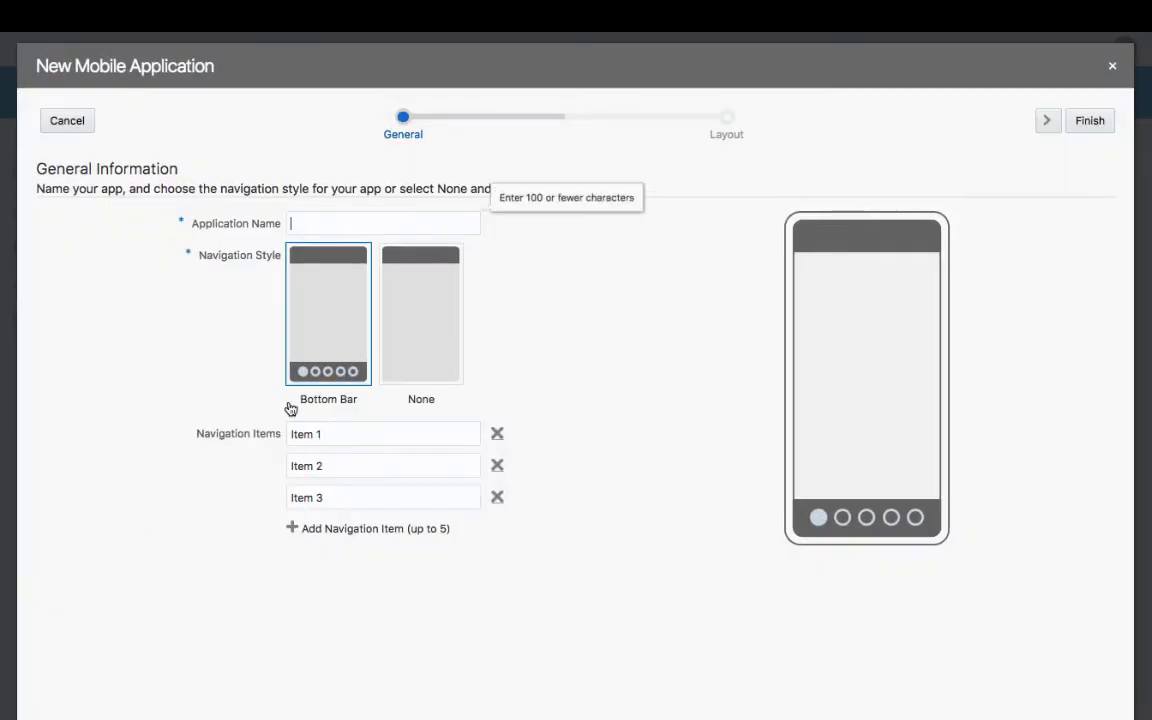
text(Cu)
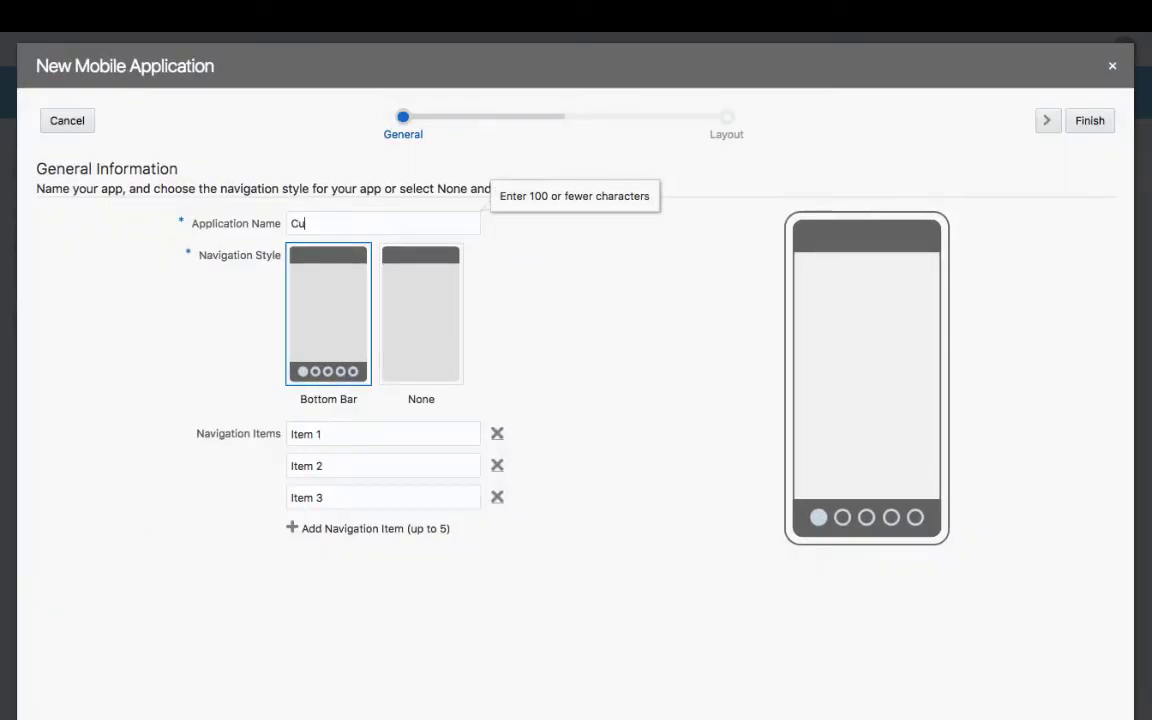
text(stomerCare)
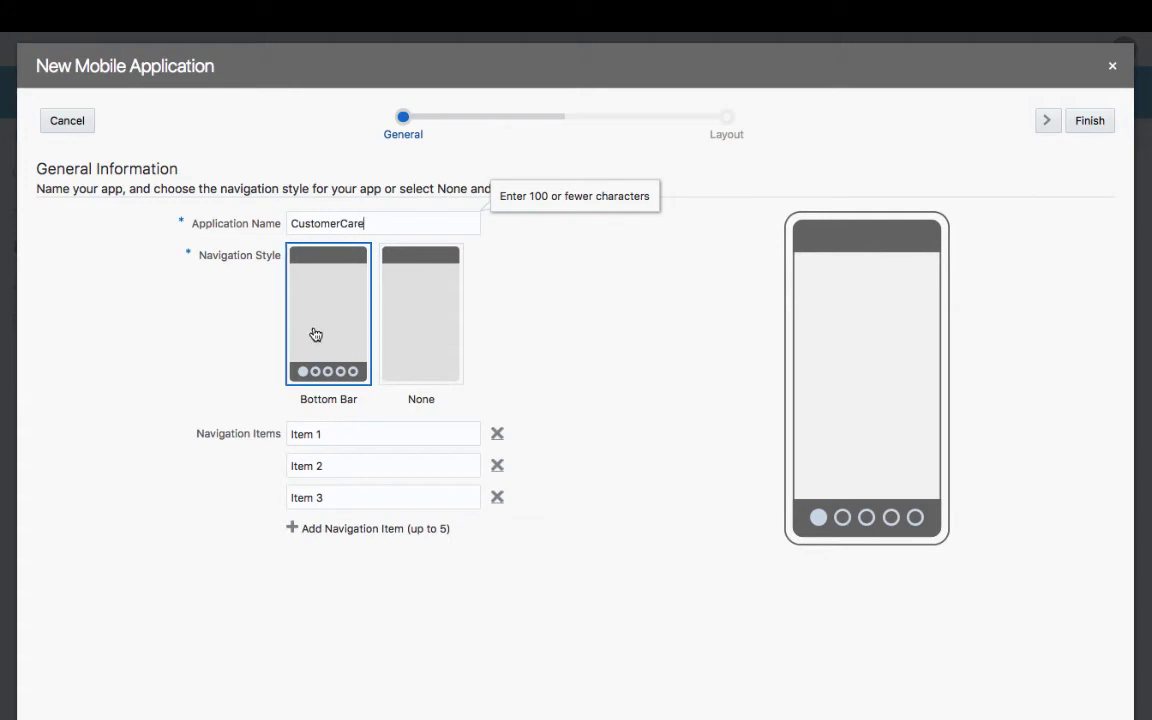
Step: Set the navigation items to only Customers and Meetings, and create the mobile application with the No Content layout
drag(352, 440, 287, 437)
text(Customers)
key(Tab)
text(M)
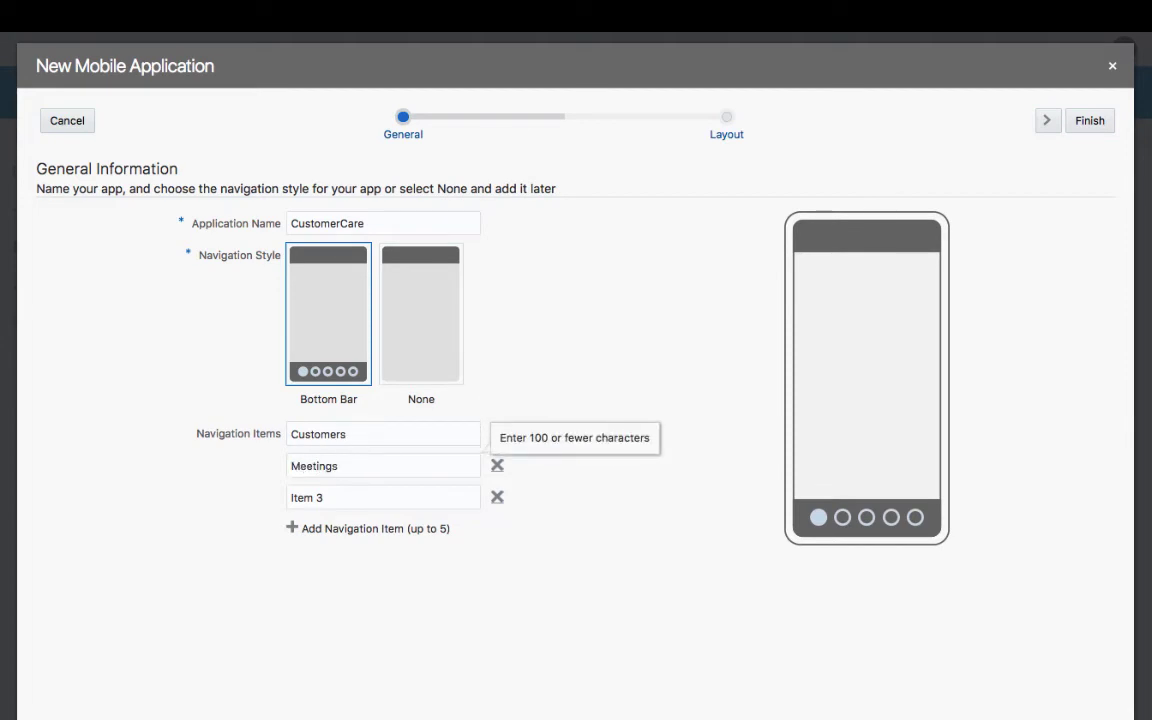
click(497, 497)
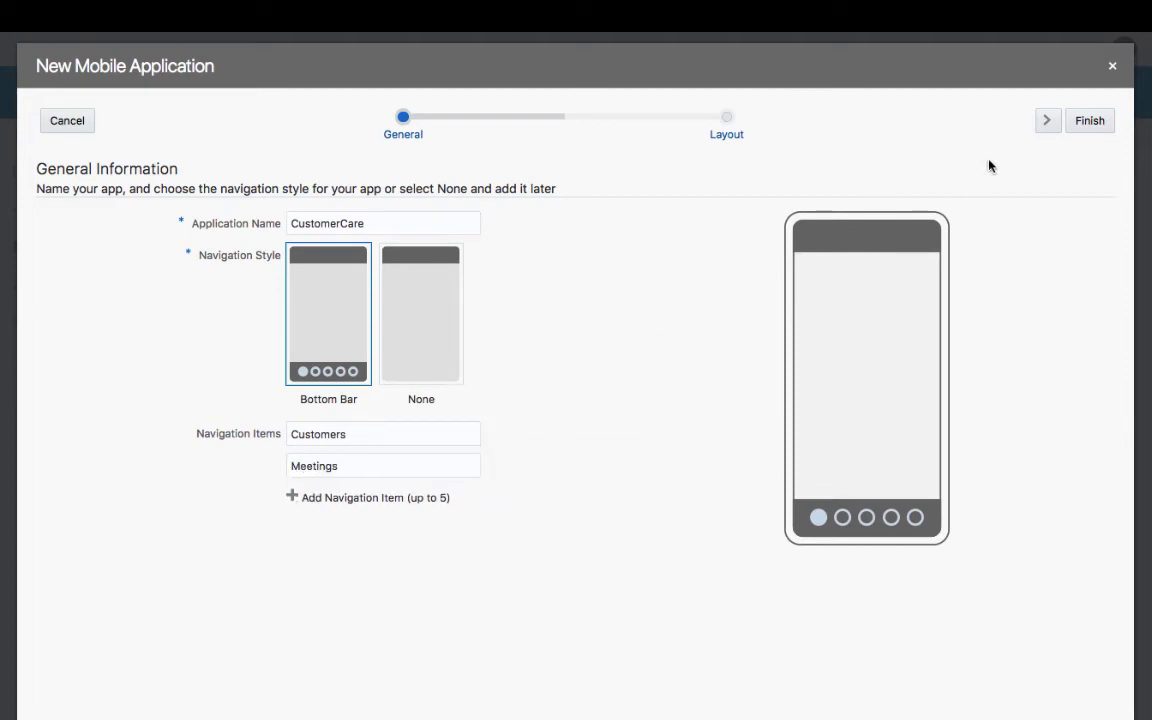
click(1047, 121)
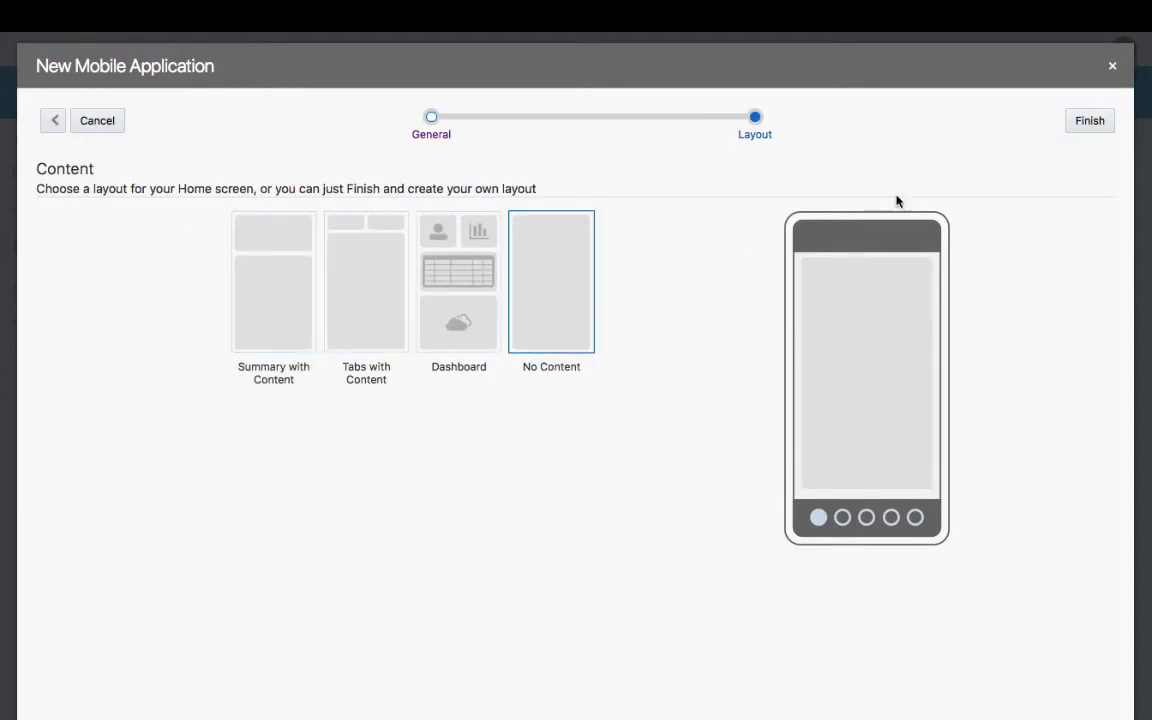
click(1090, 124)
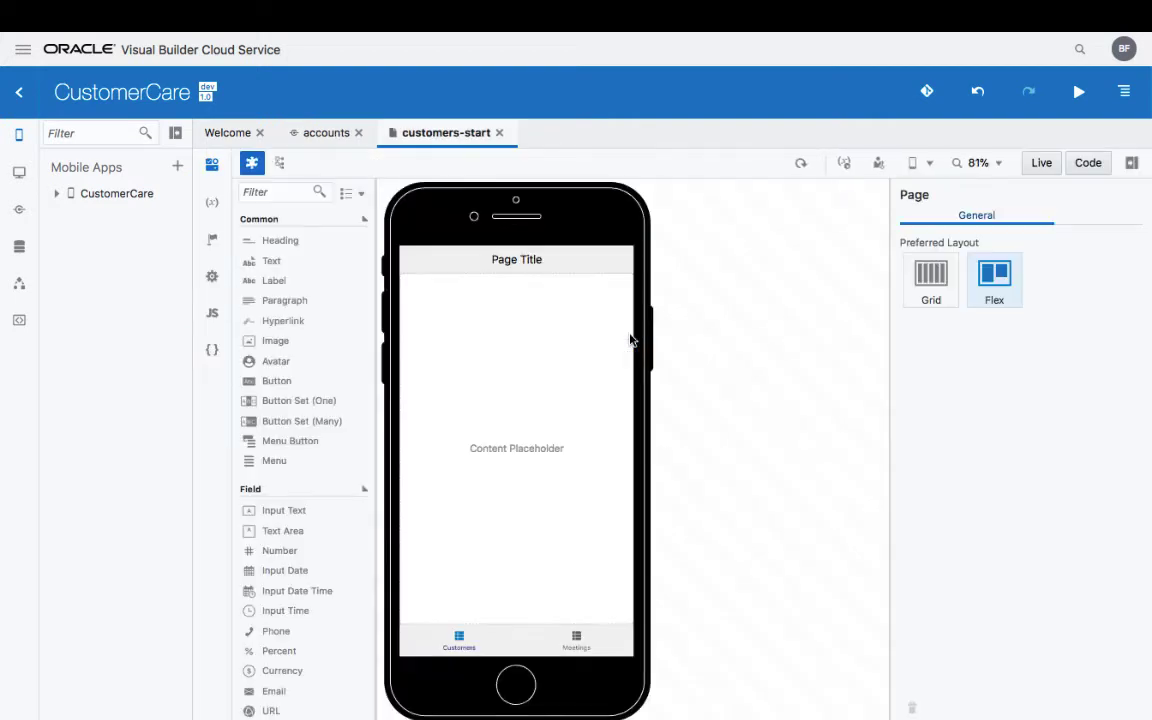
Step: Set the title of the customers-start page to "Customer Info"
click(556, 268)
drag(1003, 265, 858, 267)
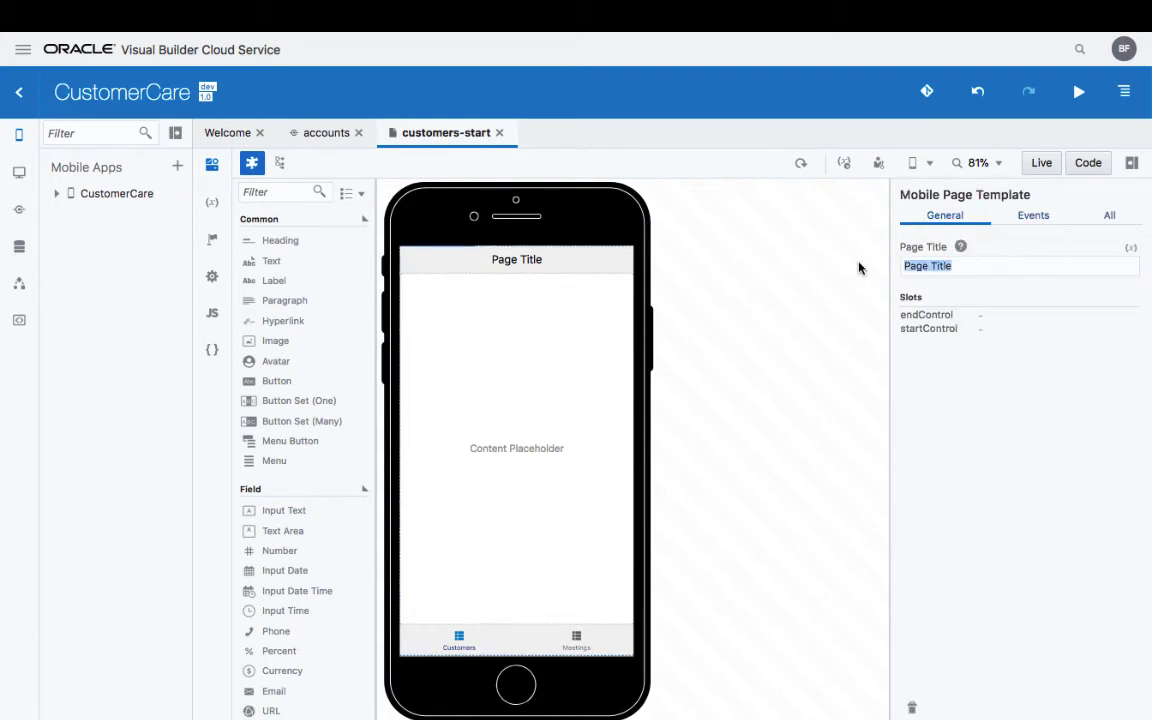
text(Customer Info)
key(Return)
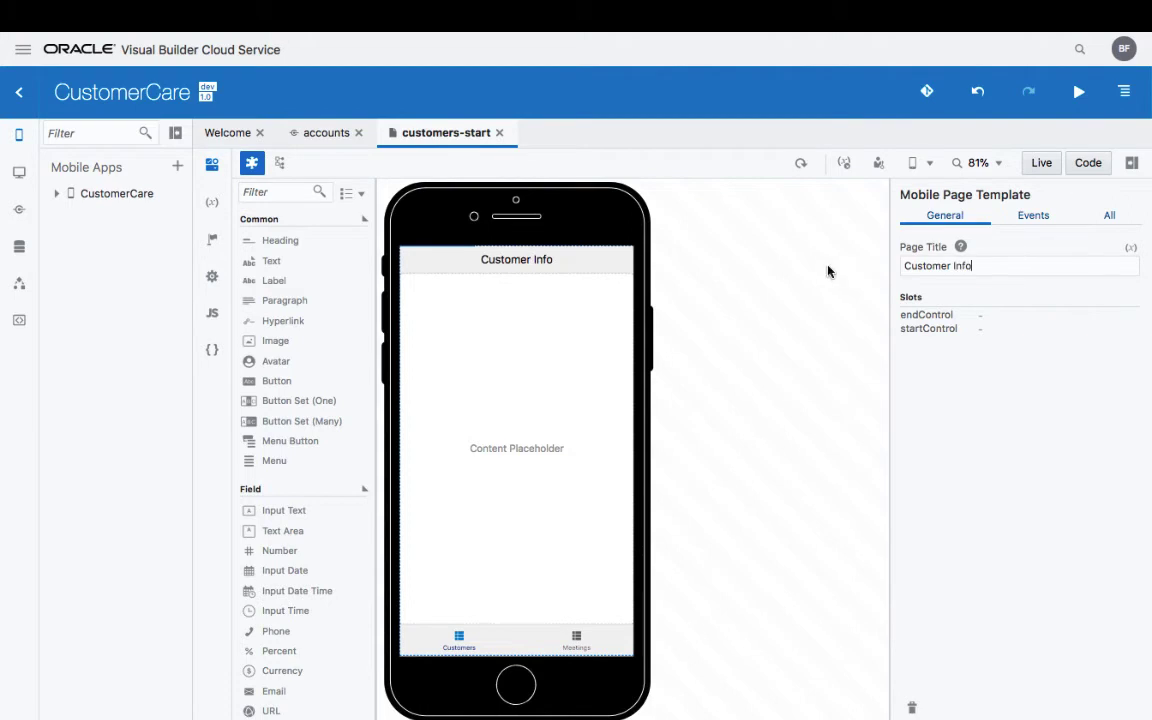
Step: Add a List View to the page and choose the GET /accounts service connection endpoint as its data source
scroll(345, 477, down, 5)
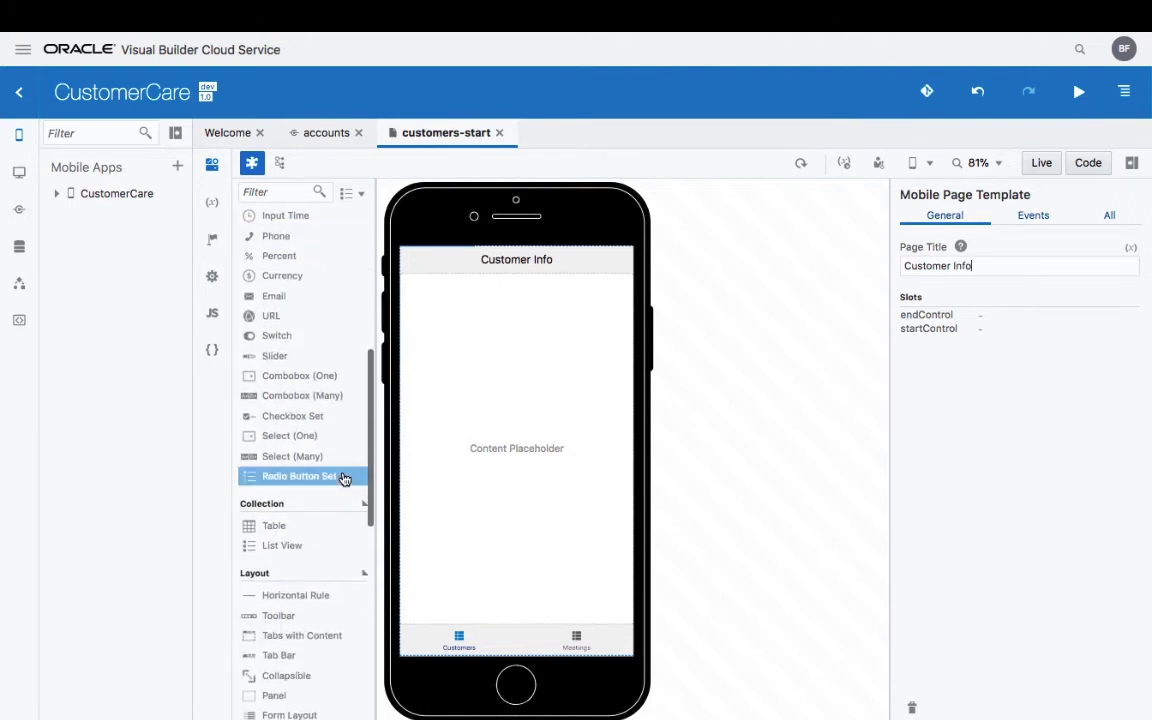
drag(306, 547, 436, 385)
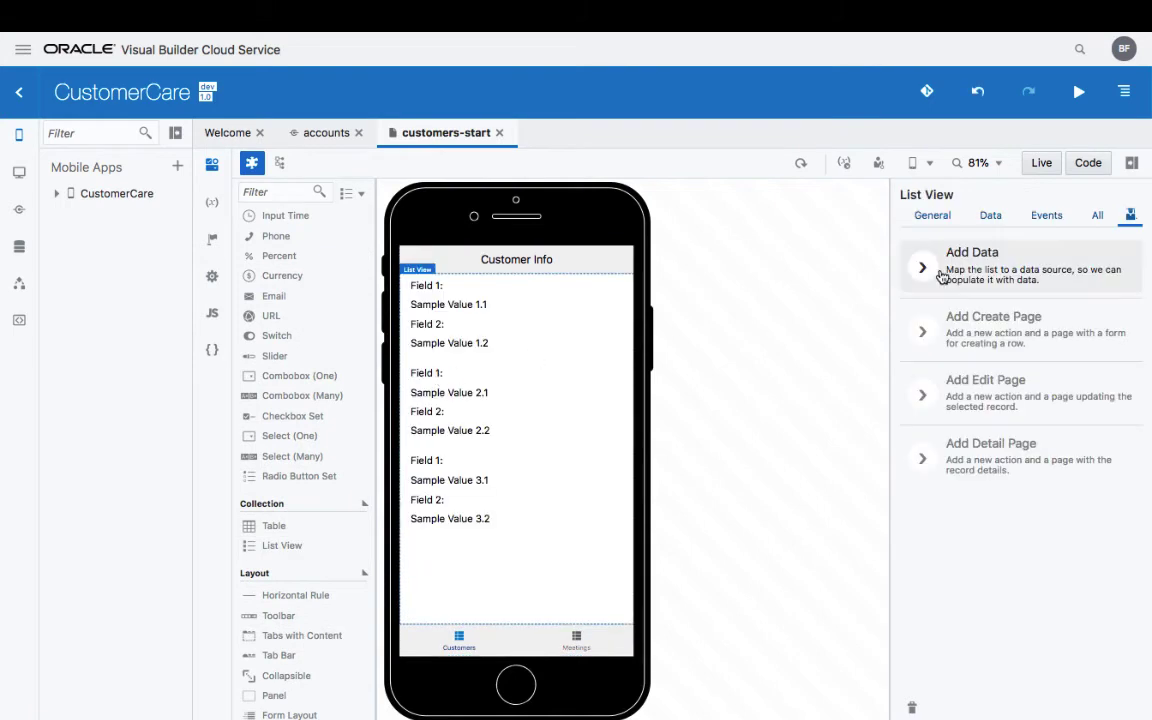
click(941, 276)
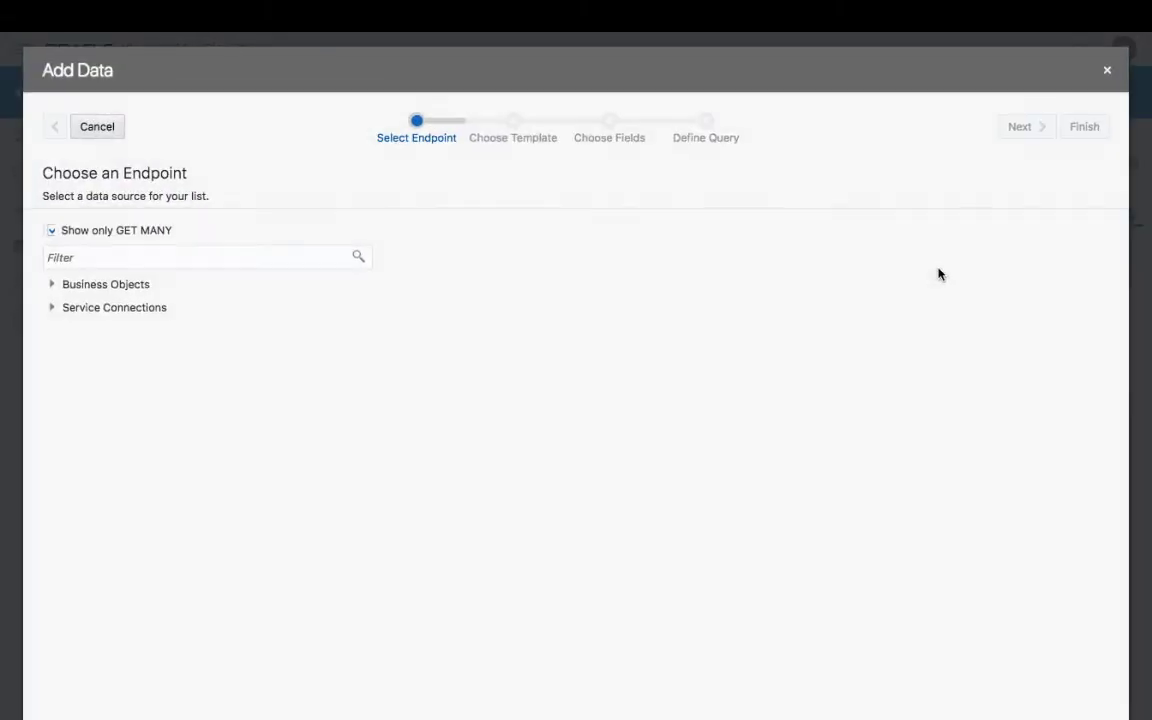
click(53, 310)
click(71, 331)
click(89, 355)
click(159, 375)
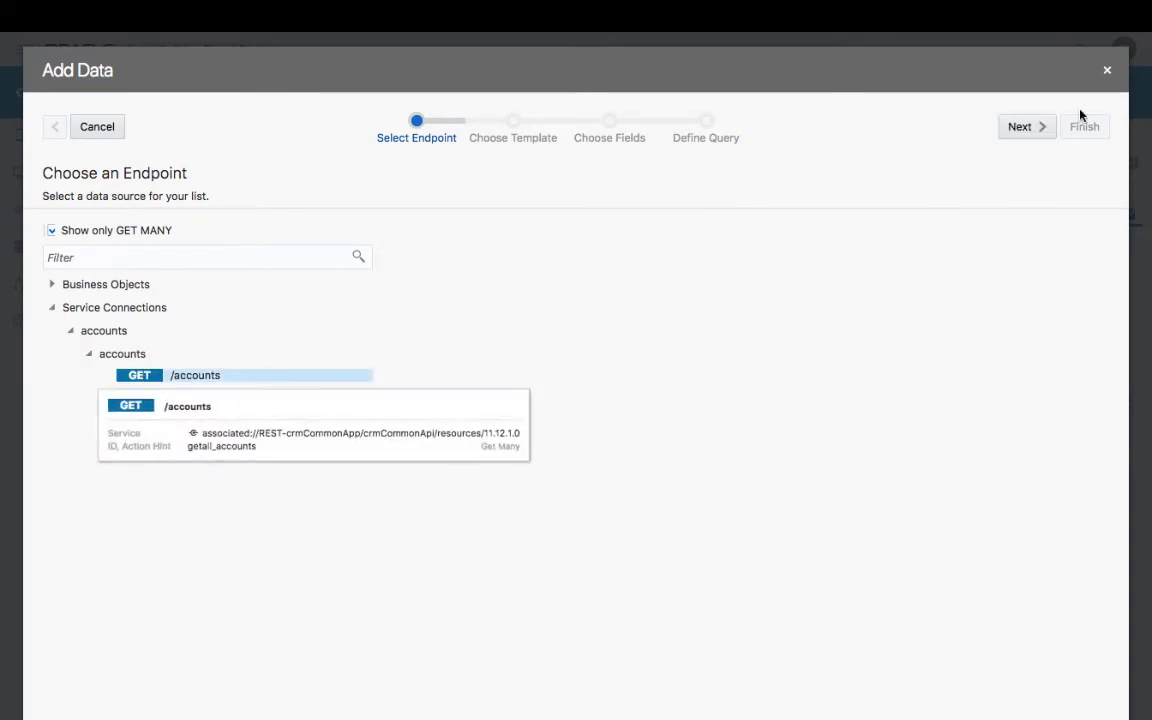
click(1021, 130)
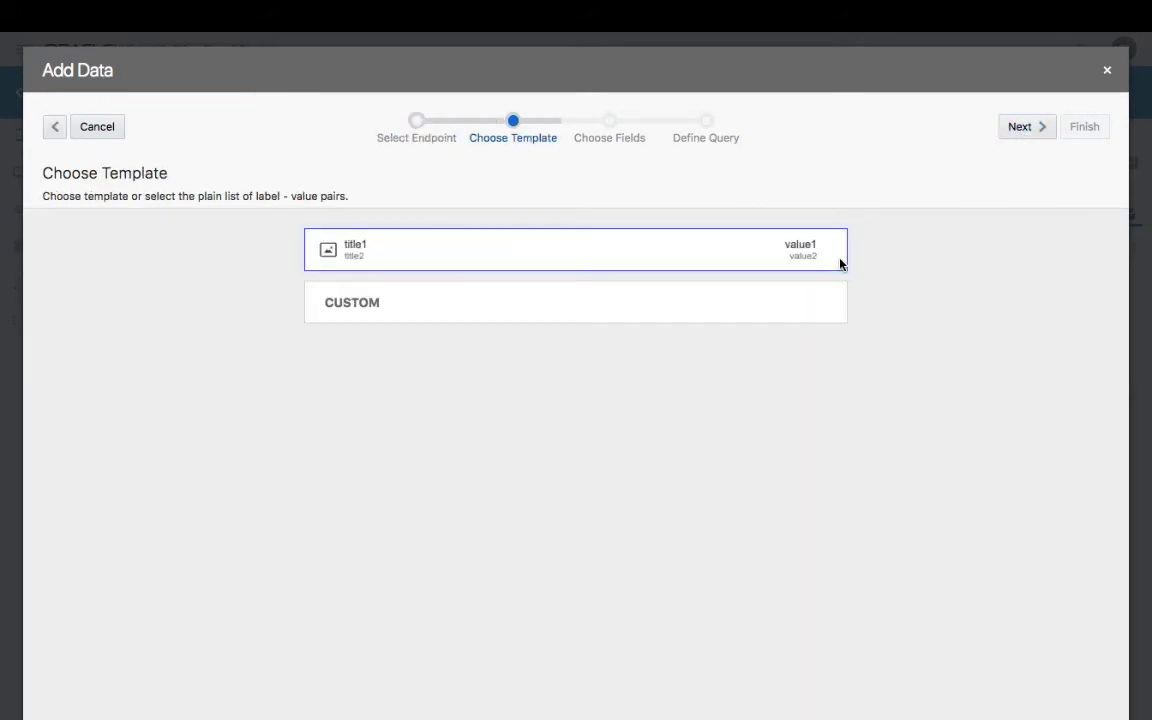
Step: Keep the image, title and value list template, and map OrganizationName to title1 and CEOName to title2
click(1018, 129)
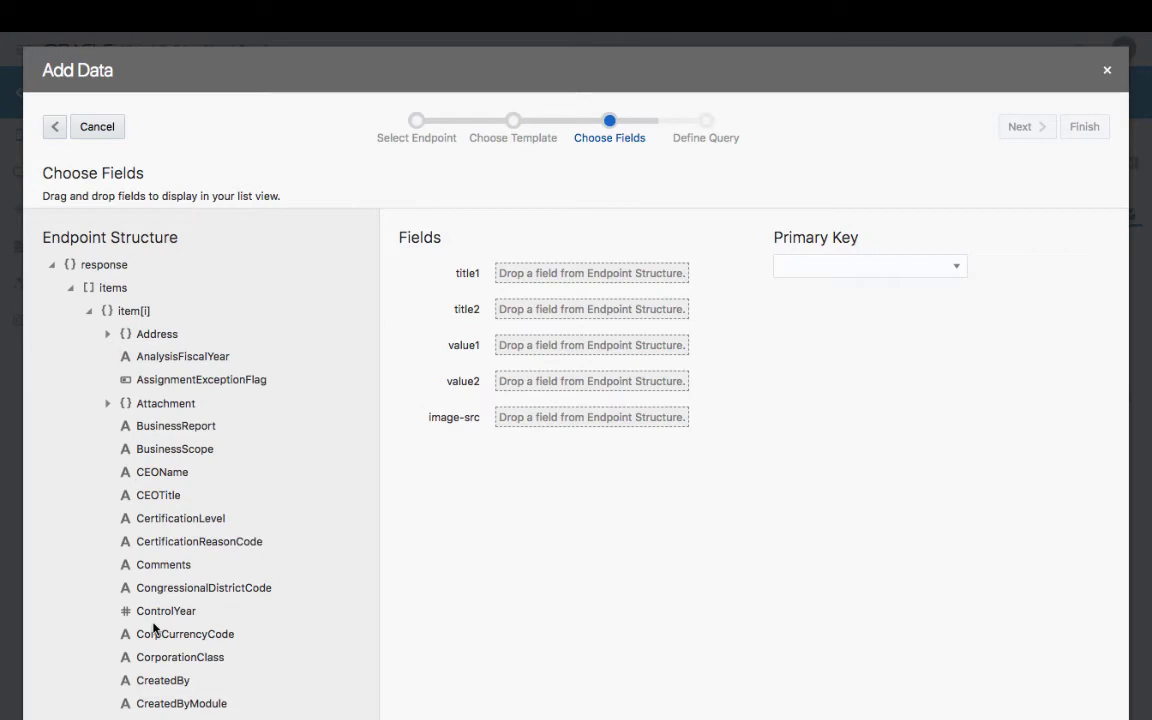
scroll(153, 627, down, 10)
scroll(153, 627, down, 10)
scroll(152, 627, down, 3)
drag(190, 547, 598, 275)
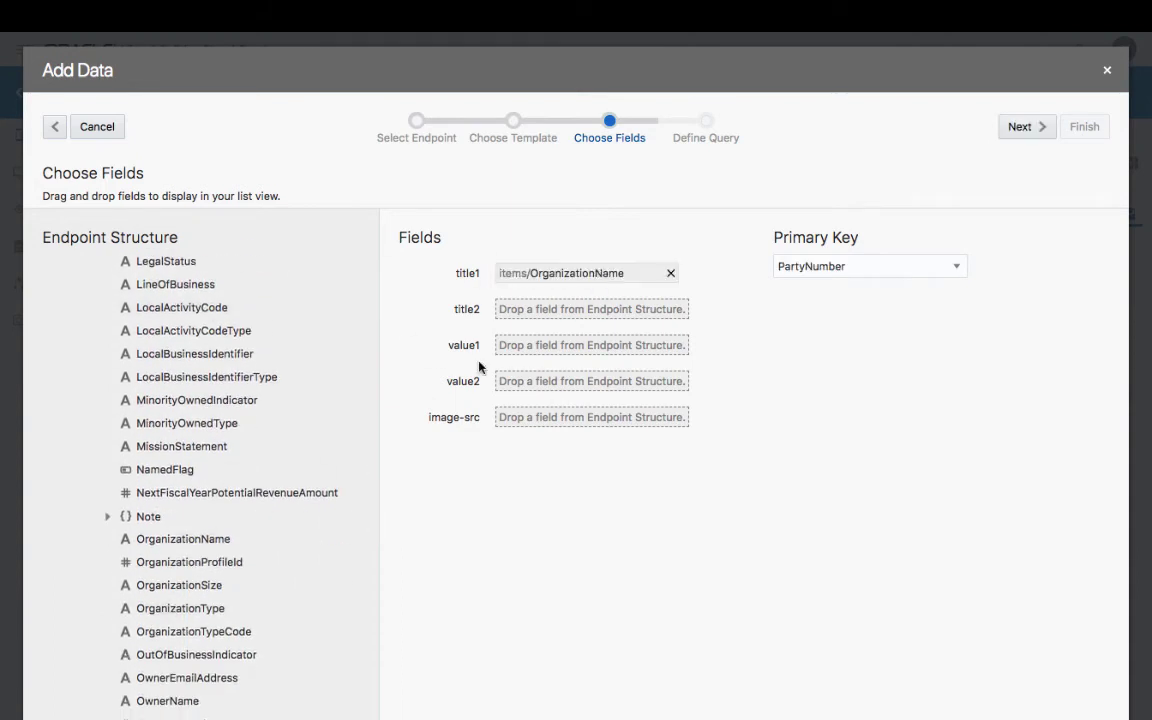
scroll(228, 525, up, 15)
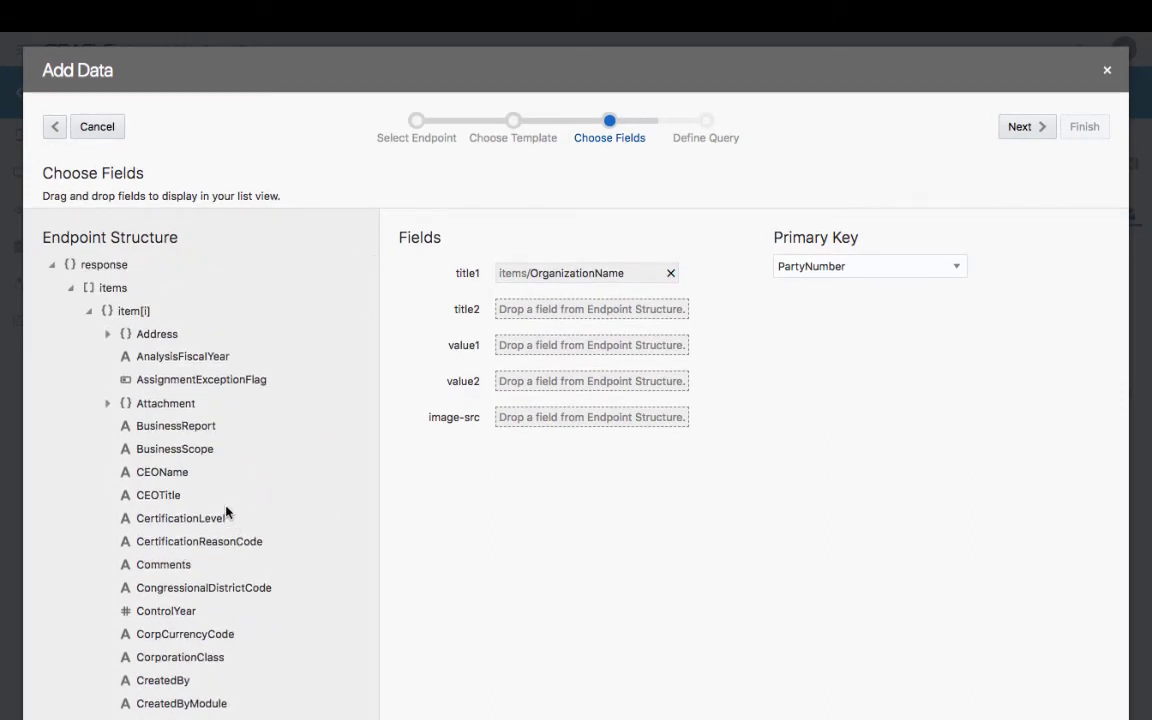
drag(166, 477, 560, 316)
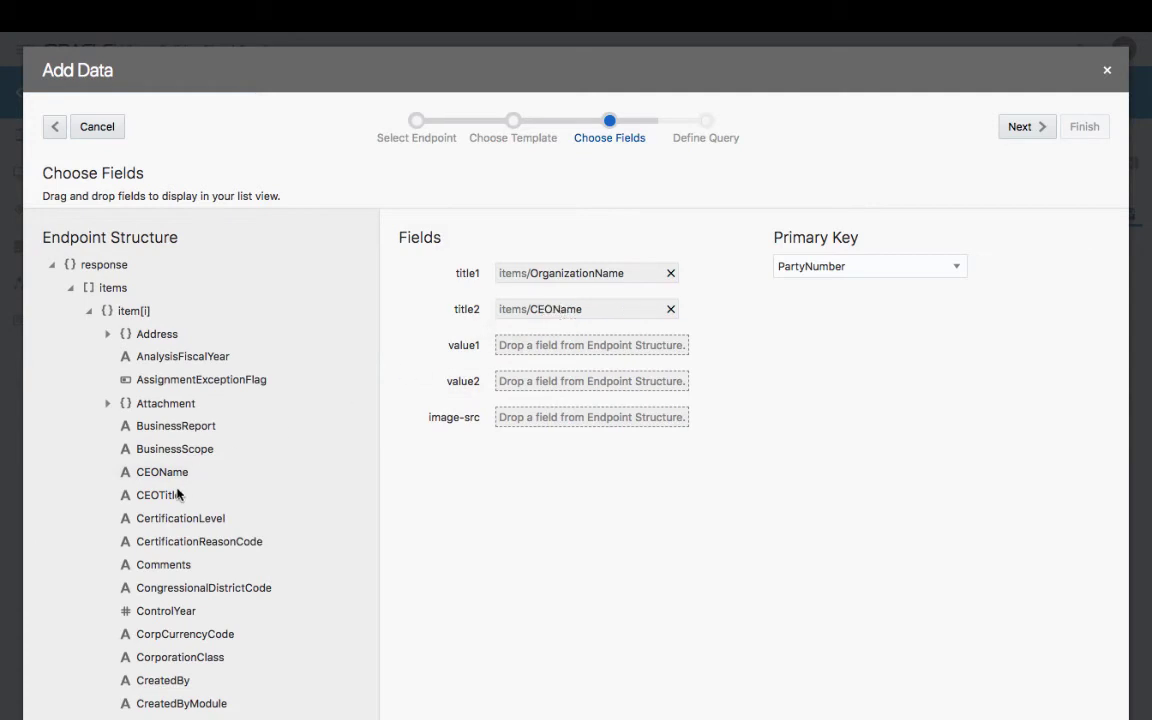
Step: Map CEOTitle to value1 and URL to value2, and finish adding data to the list
drag(182, 496, 538, 355)
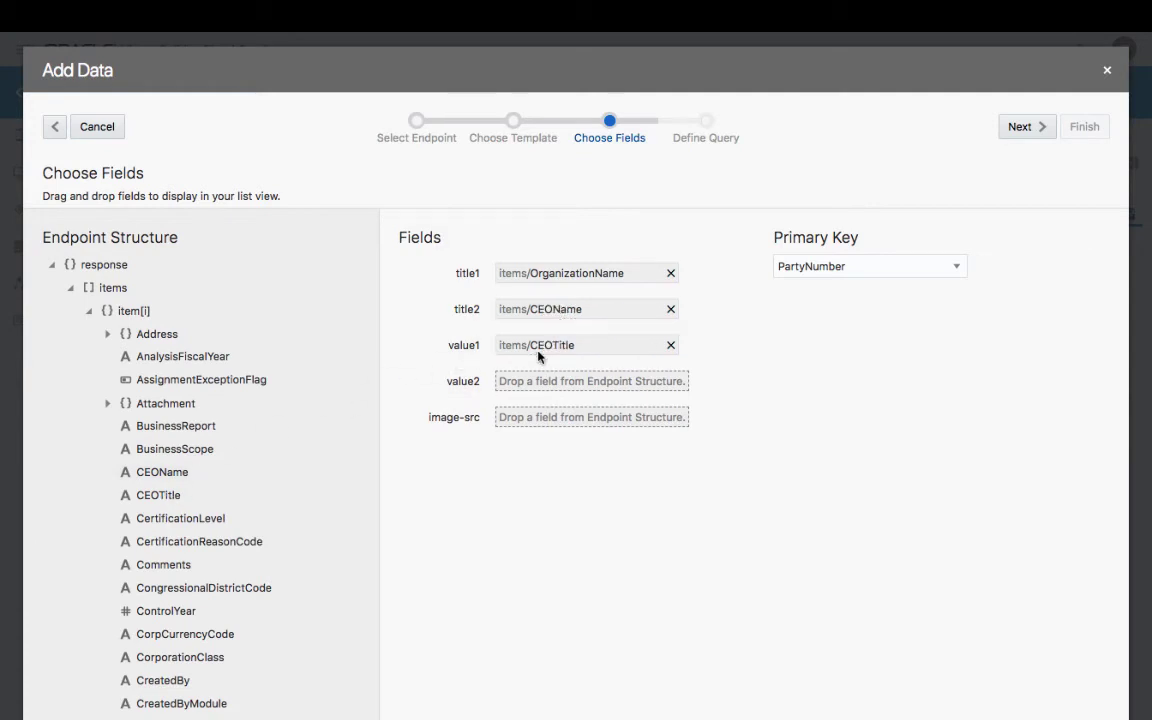
scroll(160, 514, down, 15)
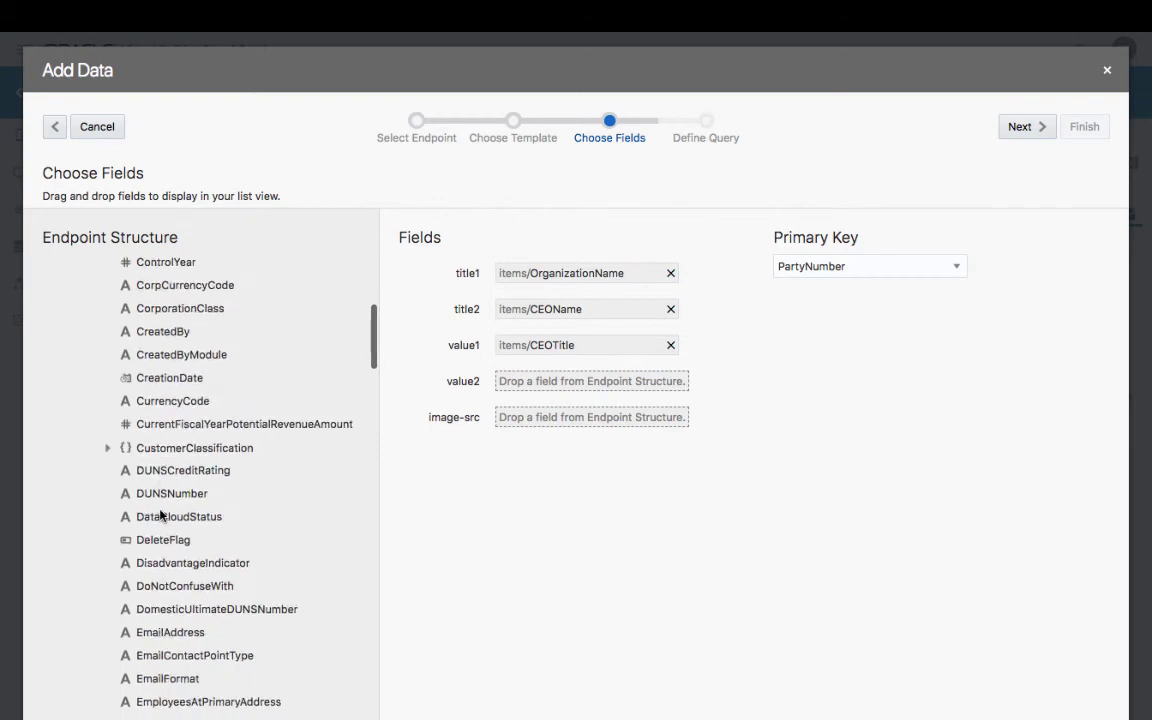
scroll(162, 514, down, 10)
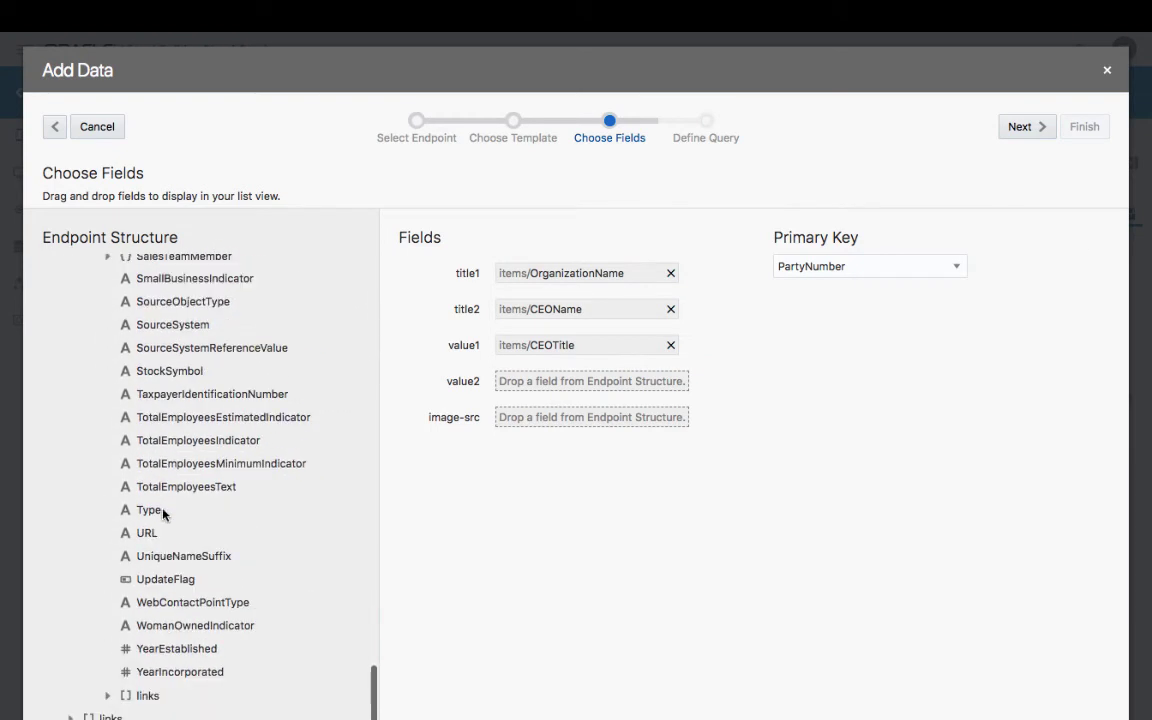
drag(143, 538, 609, 386)
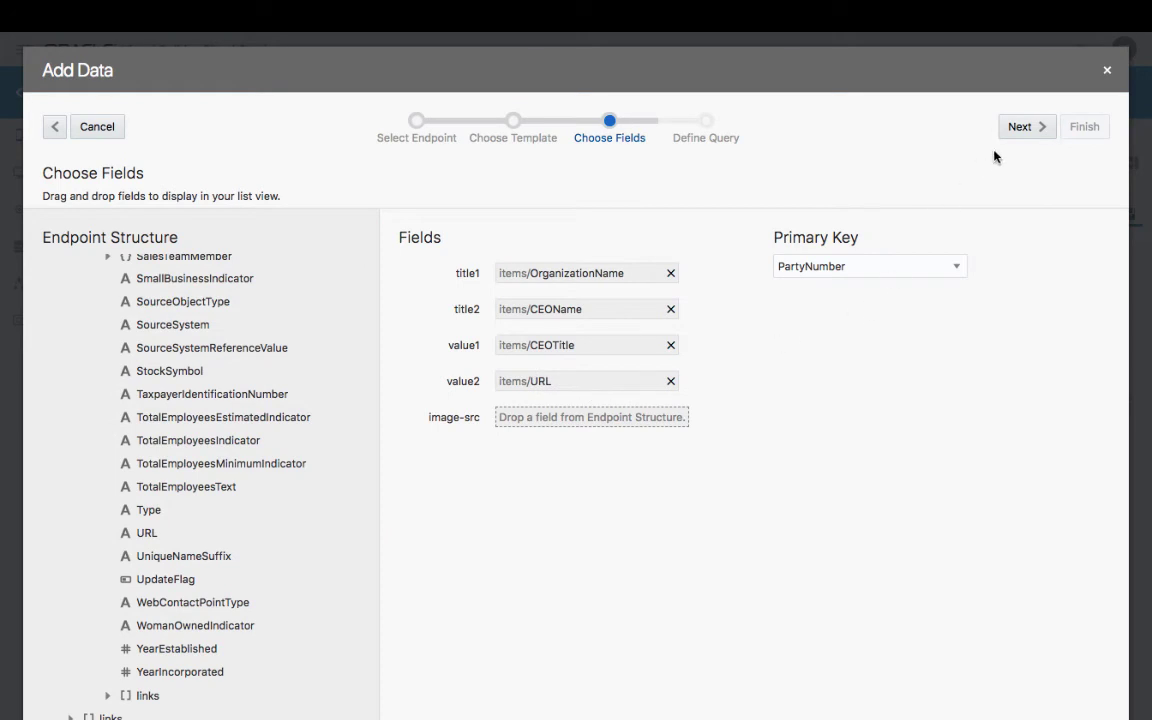
click(1030, 127)
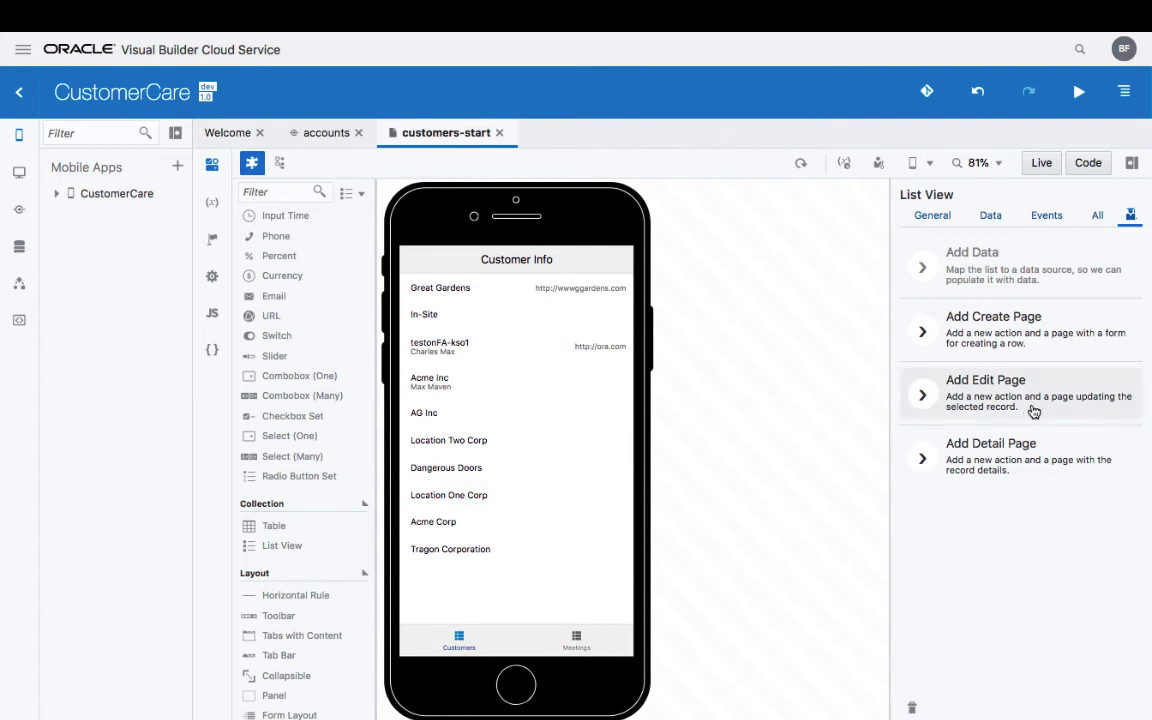
Step: Start an edit page for the account list, using GET /accounts/{accounts_Id} as the read endpoint and accepting the proposed update endpoint
click(1040, 392)
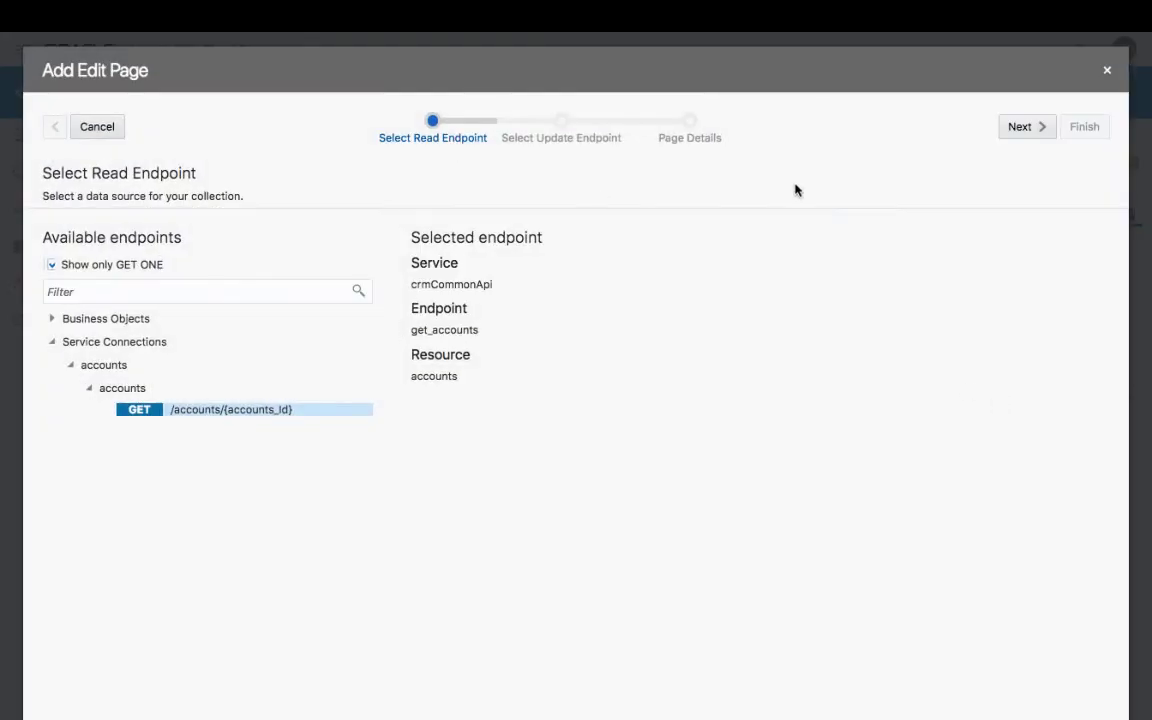
click(1016, 126)
click(1017, 127)
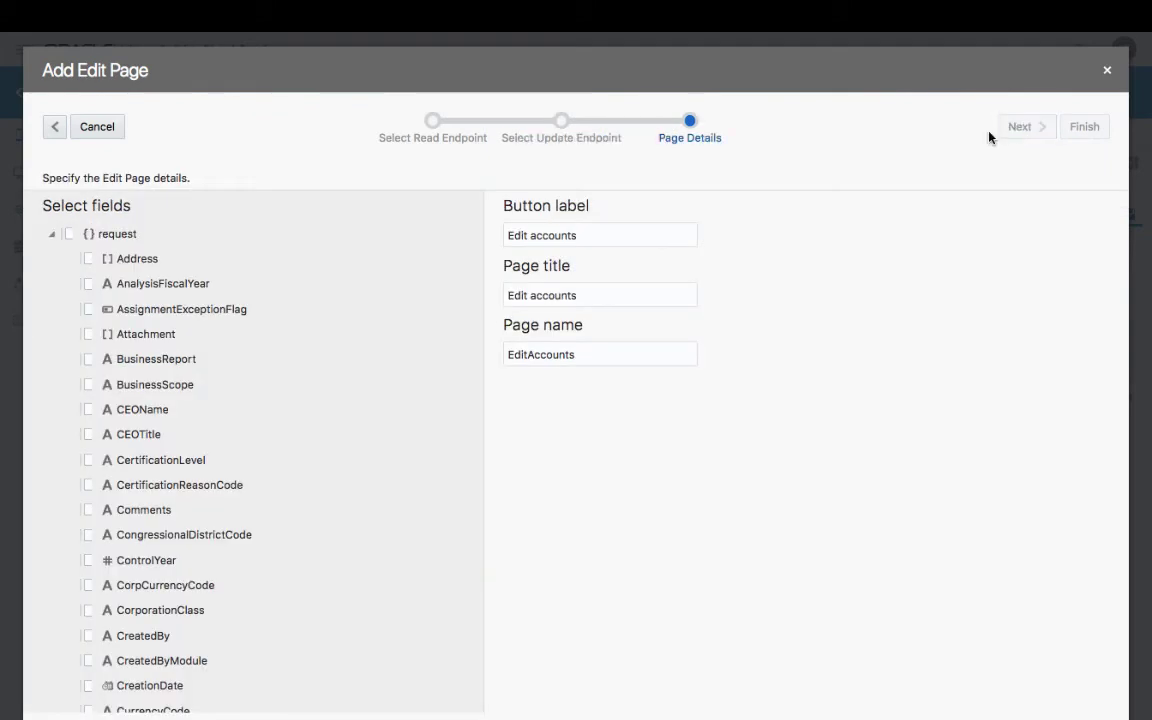
Step: Include the CEOName, CEOTitle, OrganizationName and URL fields on the edit page
click(87, 411)
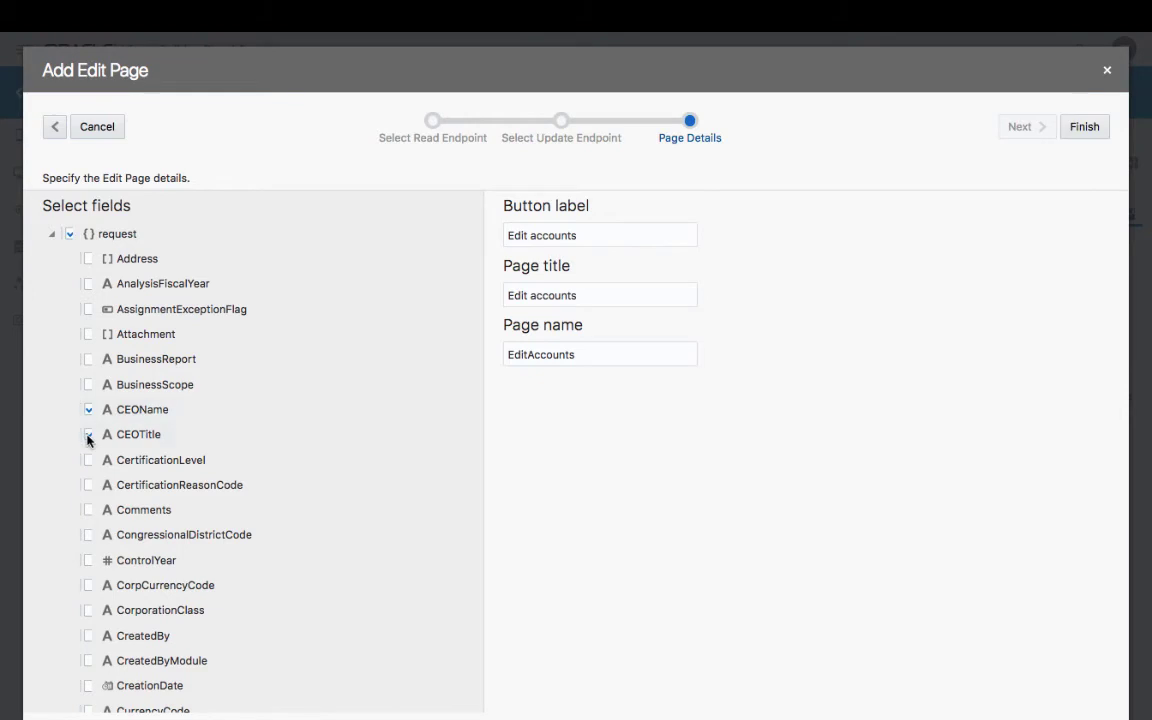
scroll(87, 444, down, 5)
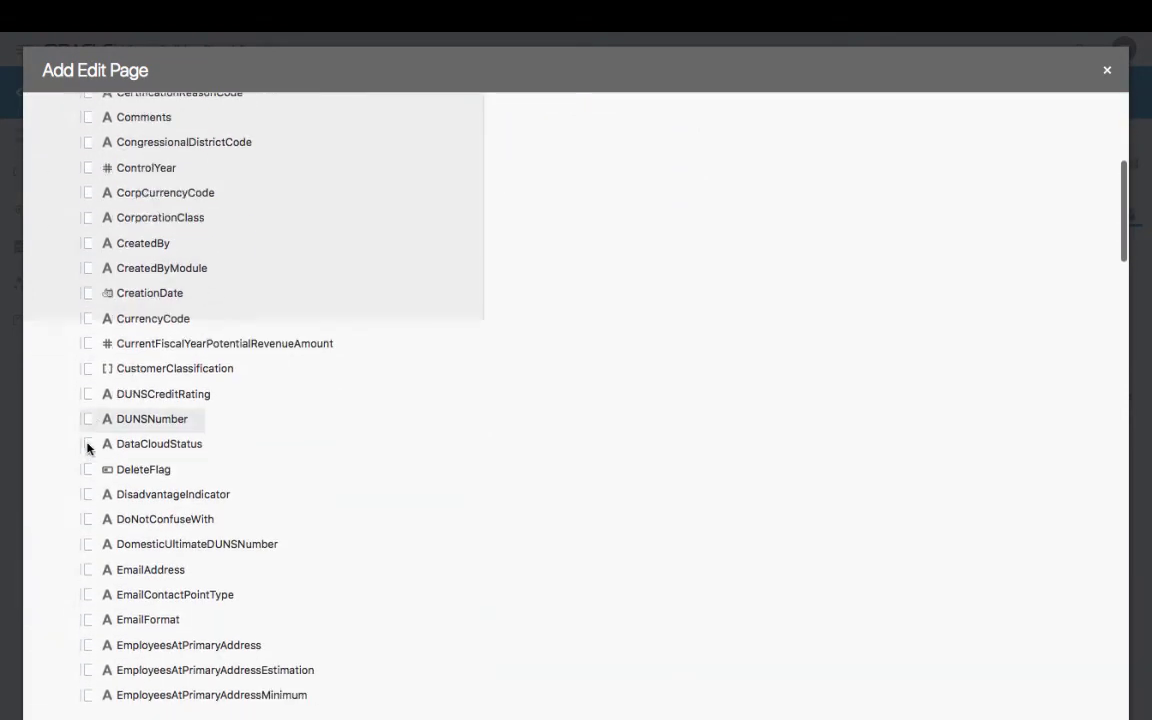
scroll(87, 448, down, 15)
scroll(86, 450, down, 2)
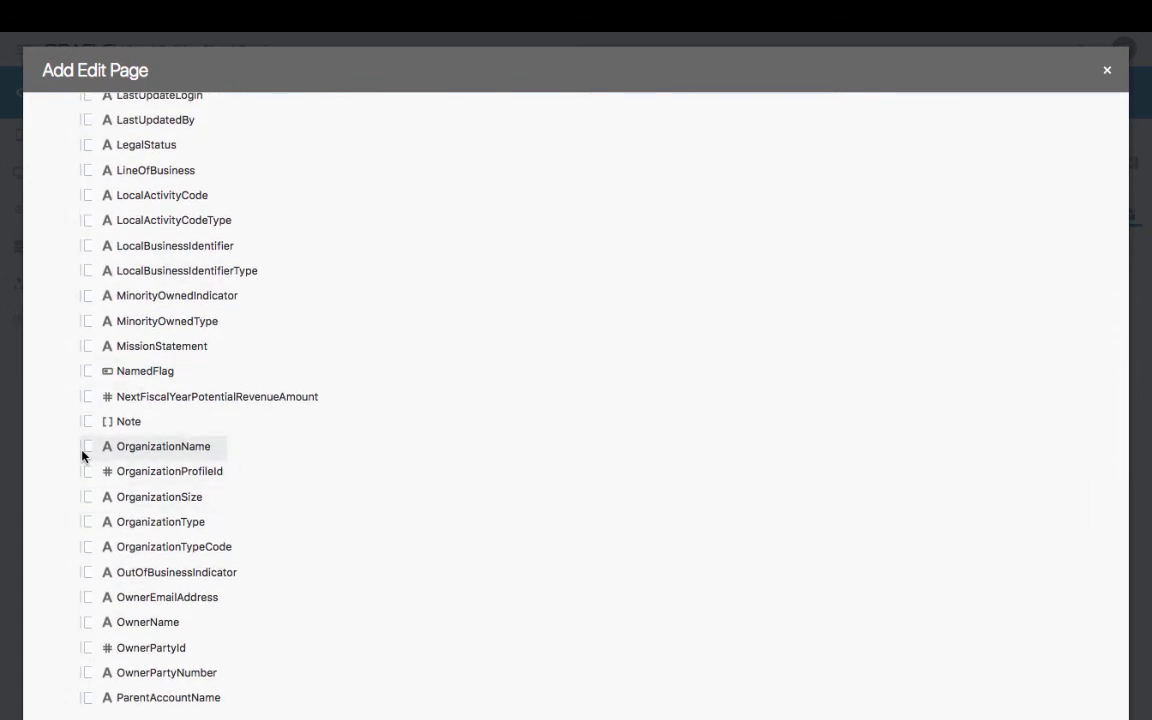
scroll(84, 455, down, 12)
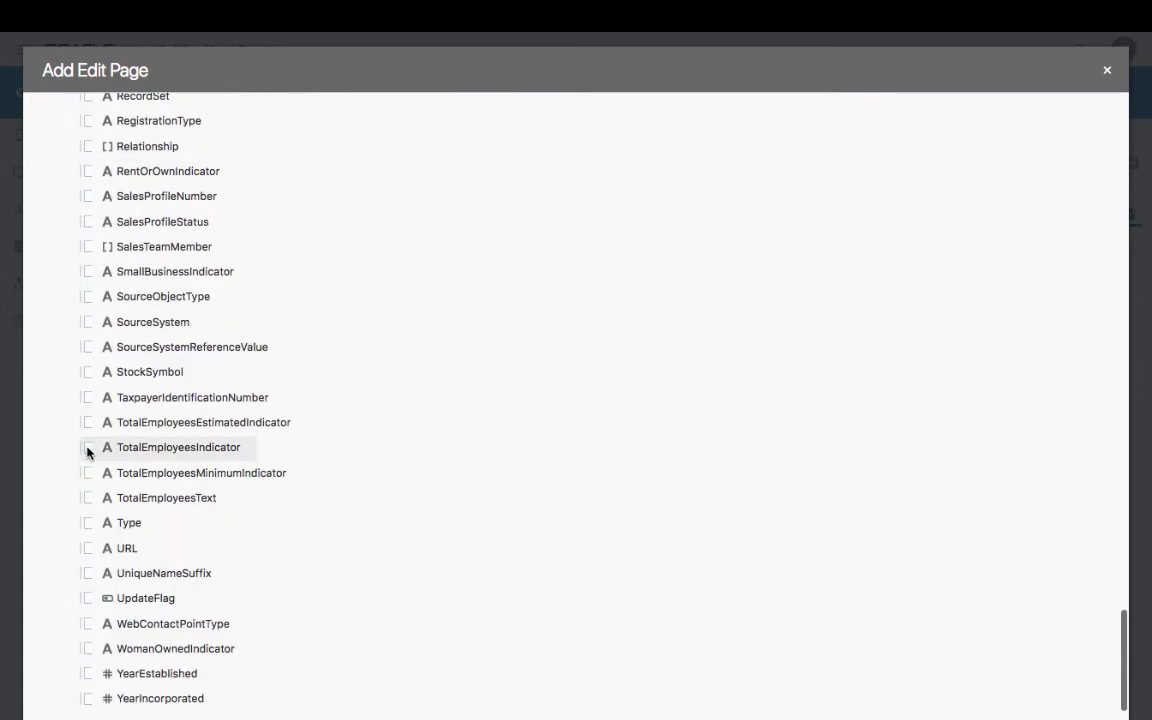
click(88, 548)
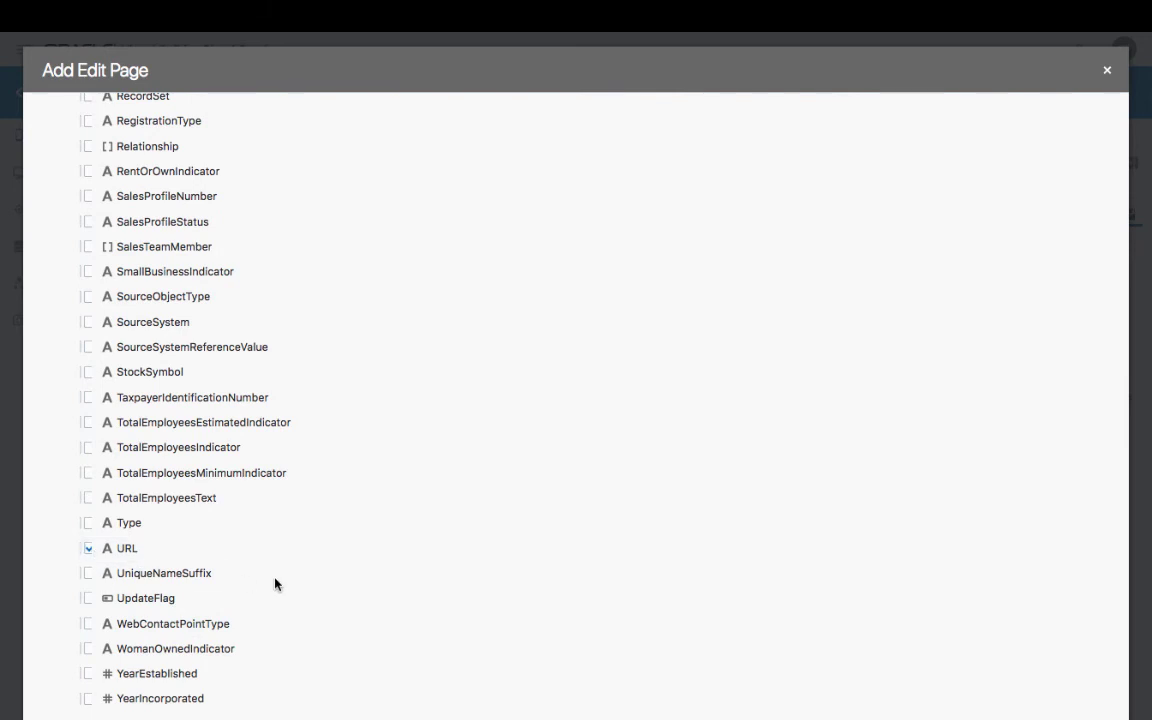
scroll(276, 584, up, 20)
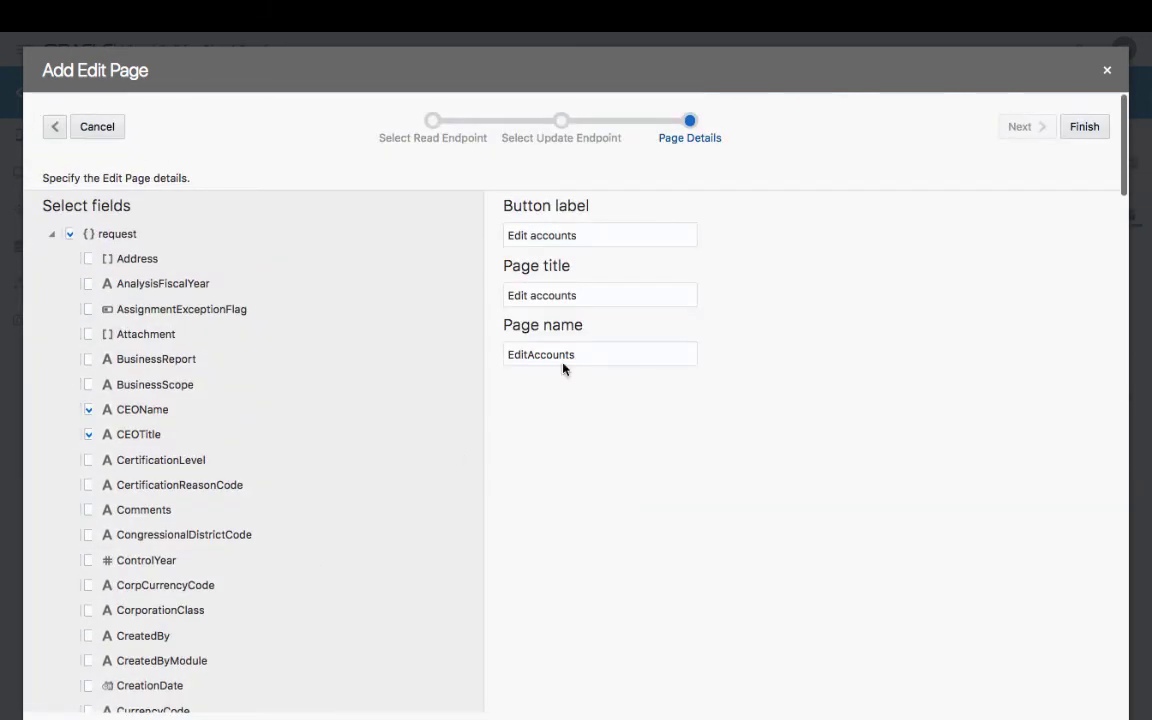
Step: Shorten the edit page's button label to "Edit" and finish creating the page
drag(577, 235, 531, 236)
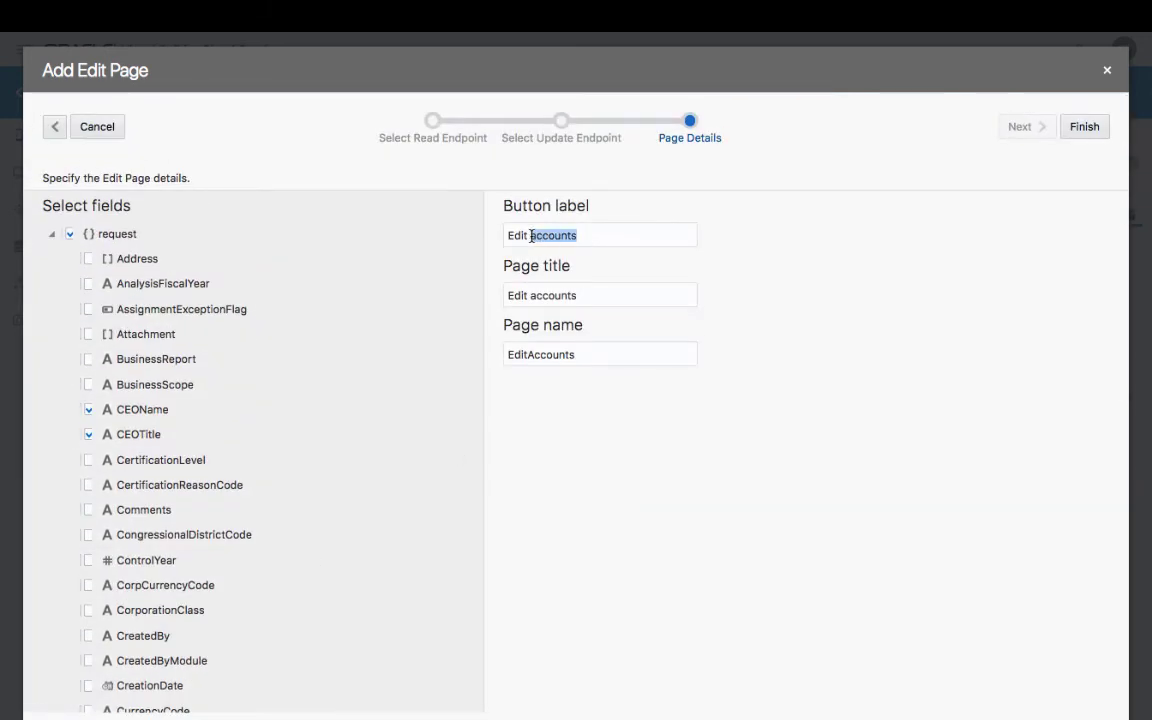
key(BackSpace)
click(1083, 130)
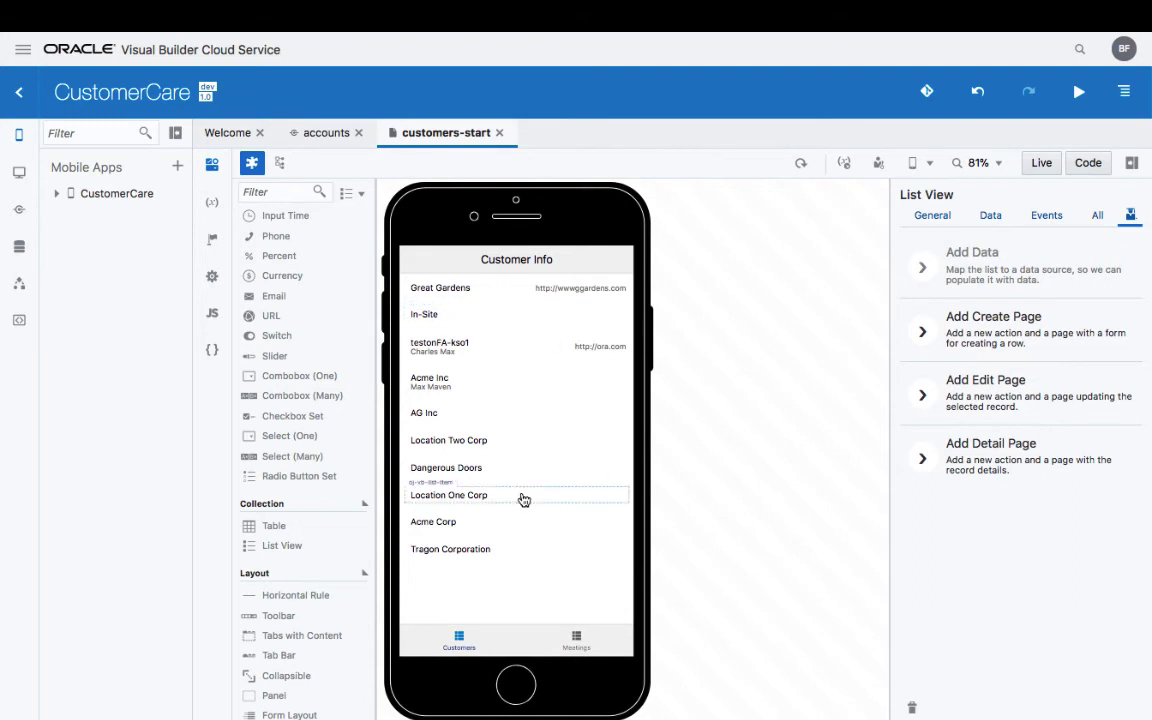
Step: Set the selection mode of the customer List View to Single
click(481, 570)
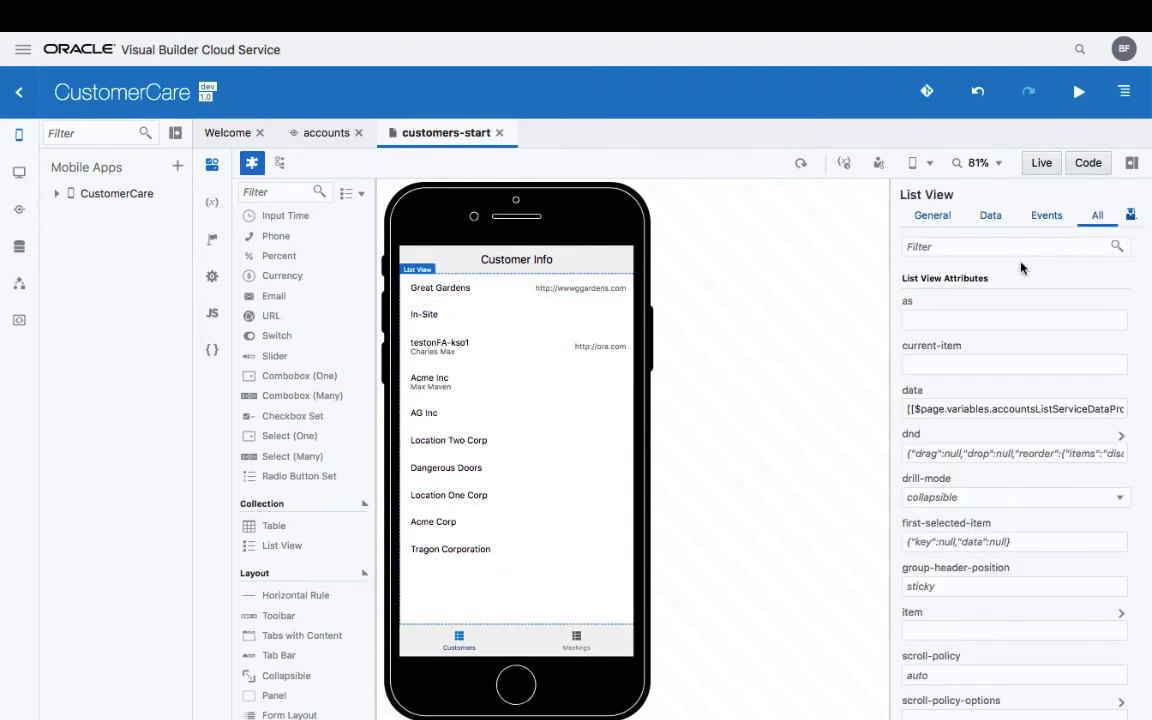
click(1041, 223)
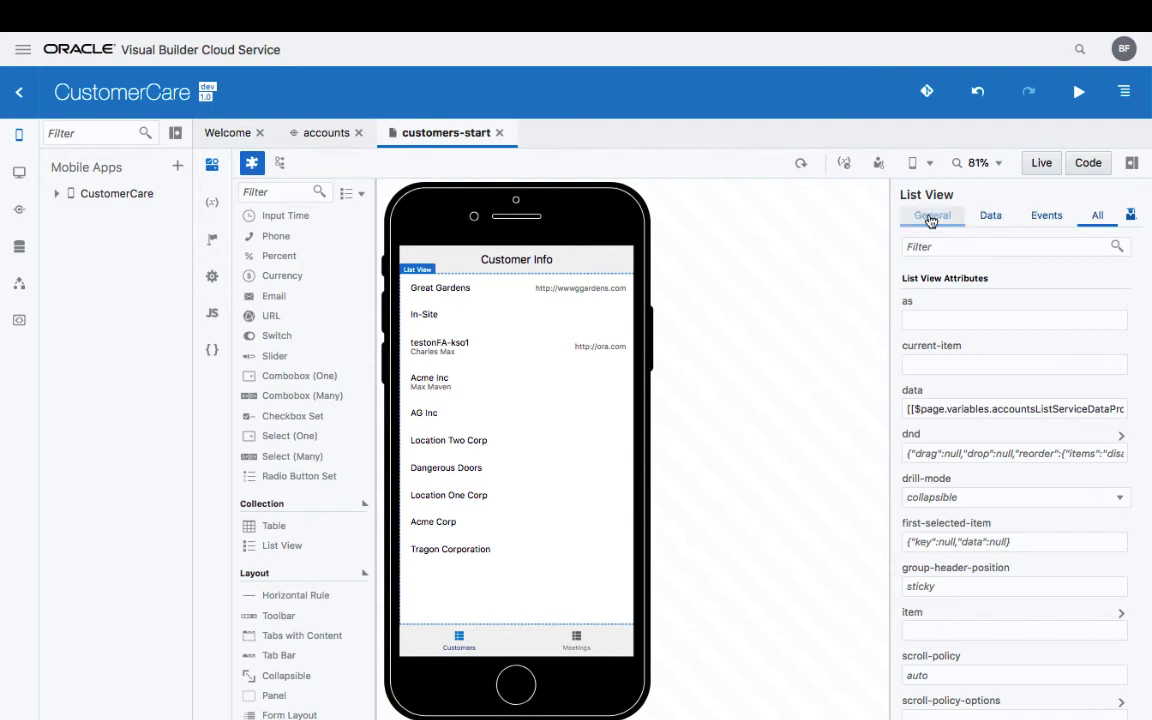
click(931, 218)
click(944, 265)
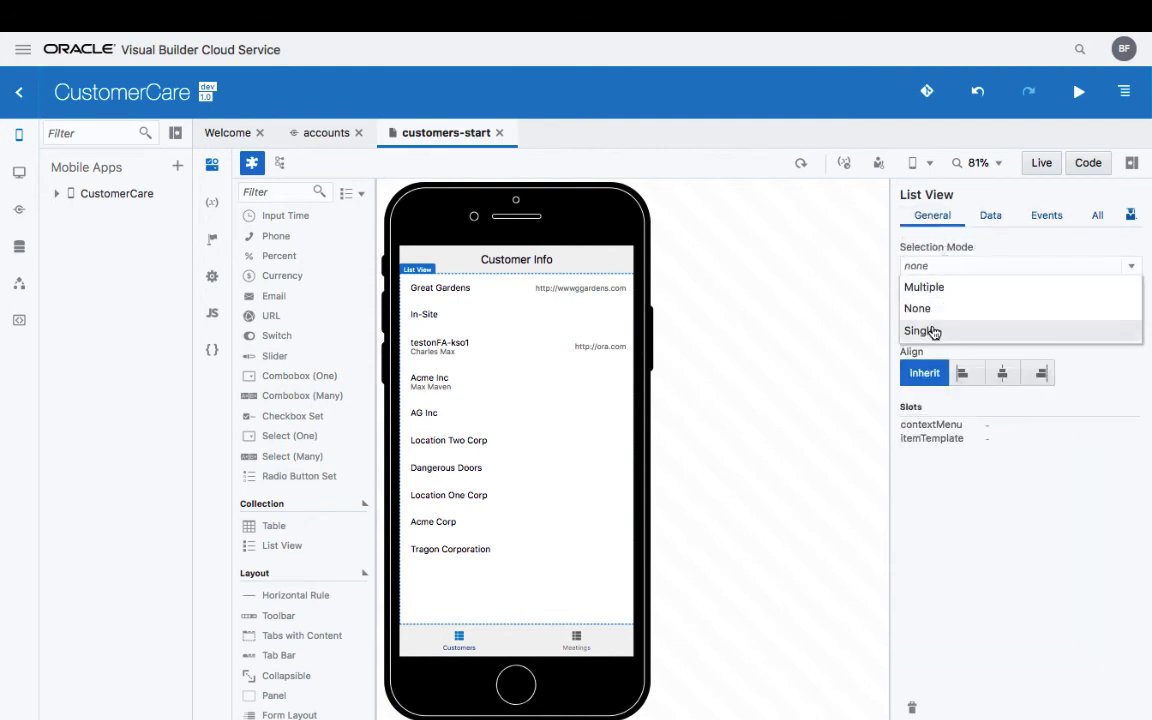
click(933, 330)
Step: Create a quick start 'selection' event for the List View
click(1036, 217)
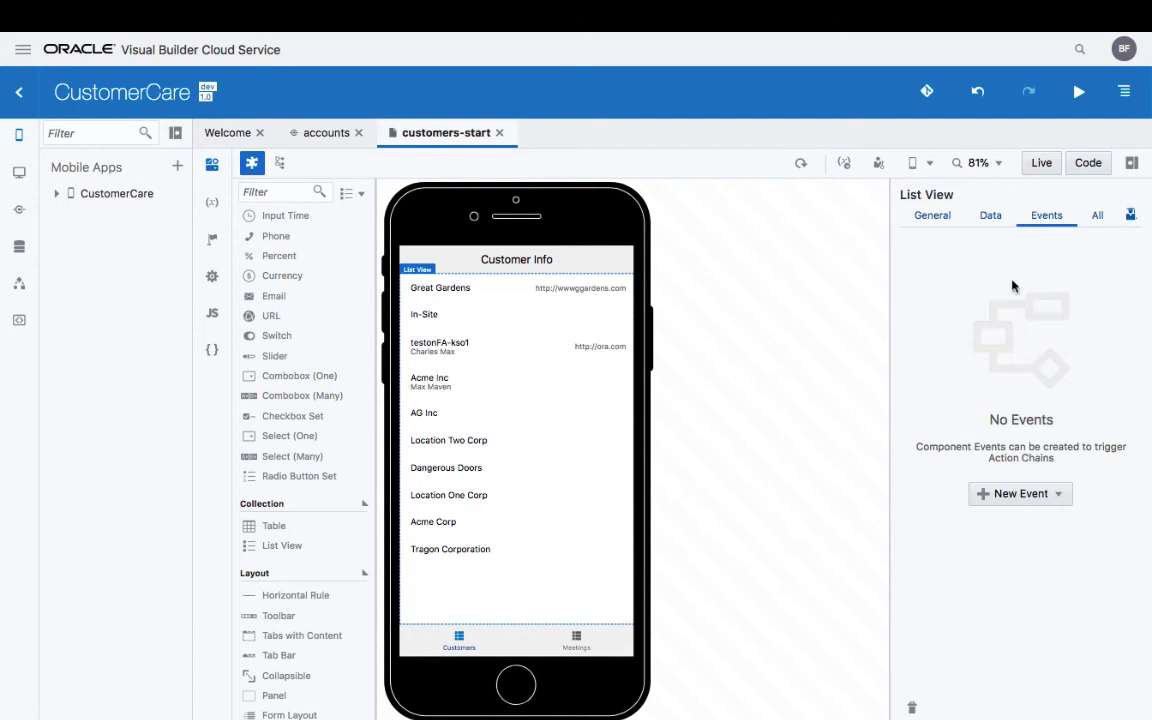
click(1016, 494)
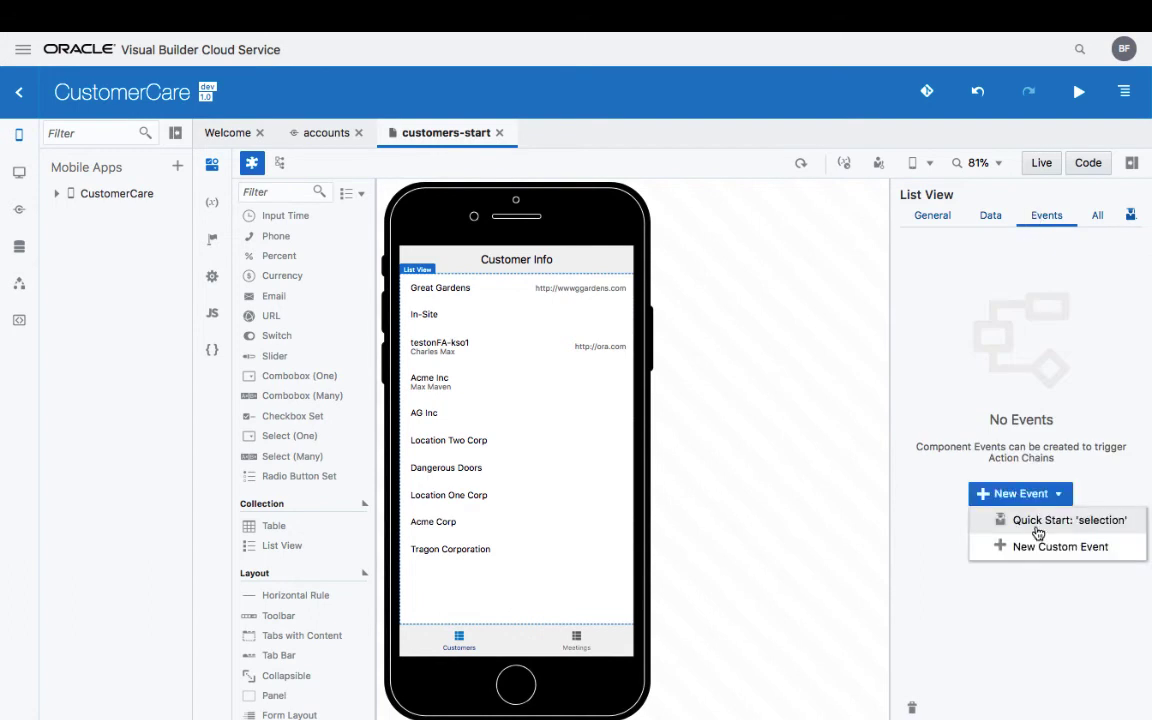
click(1035, 524)
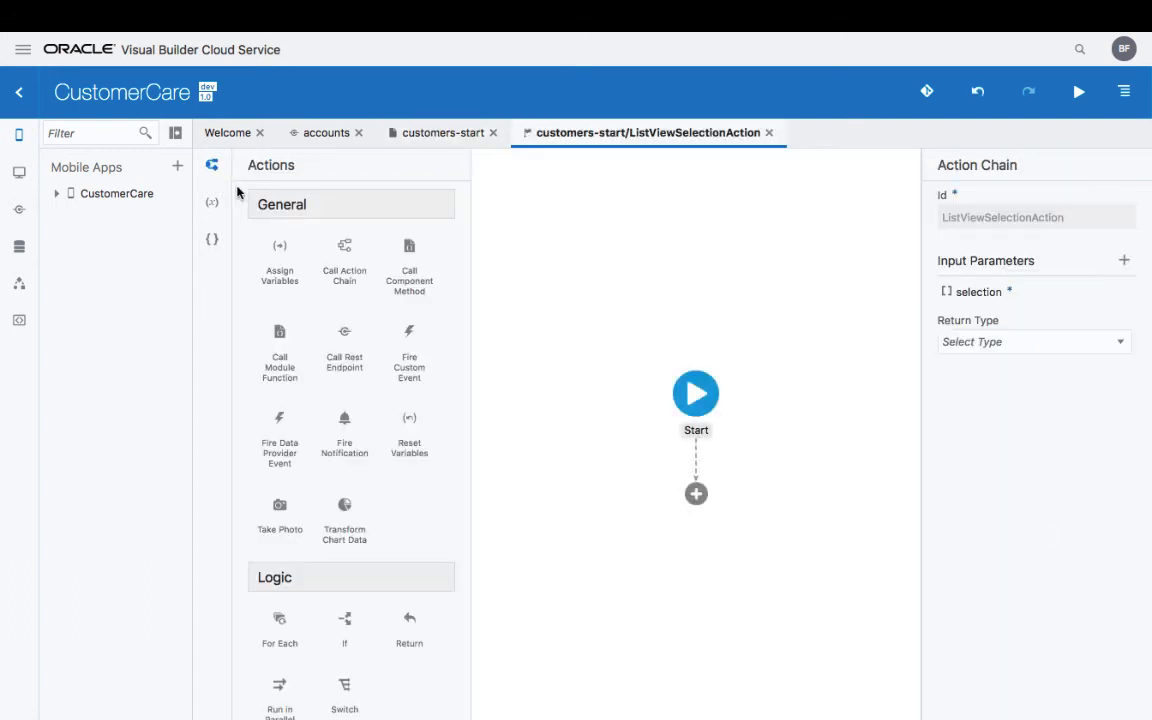
Step: Add a Navigate action after Start in the selection action chain, targeting the peer page EditAccounts
scroll(285, 525, down, 5)
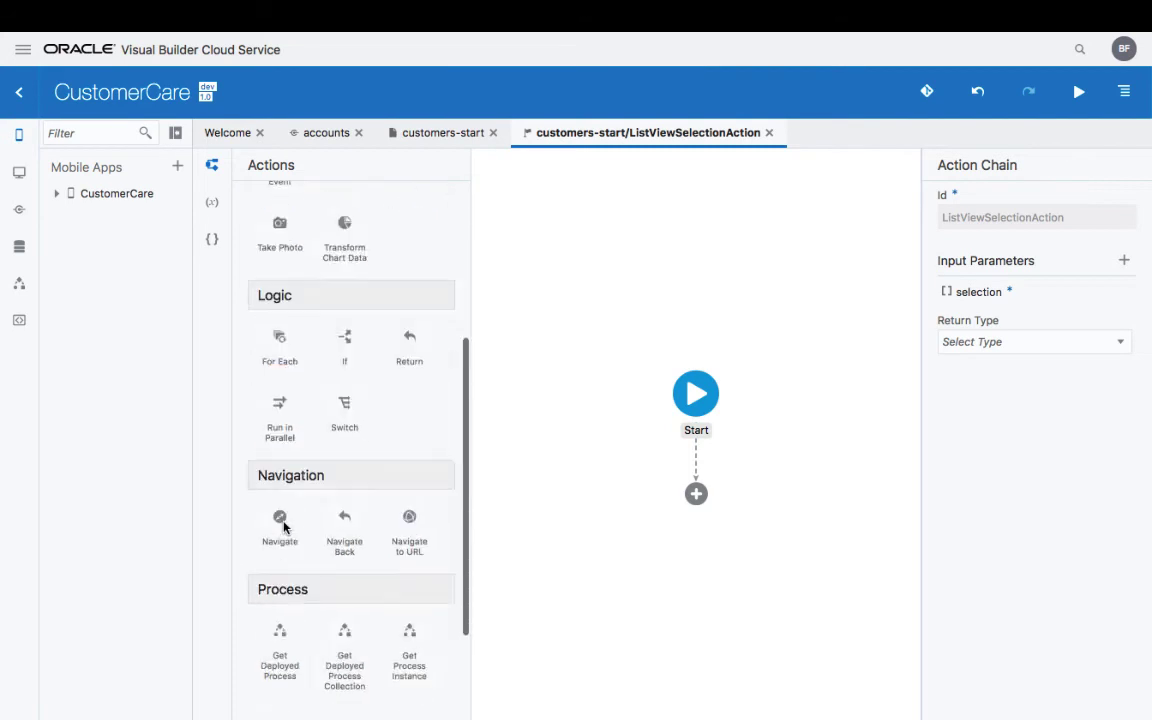
drag(676, 496, 694, 492)
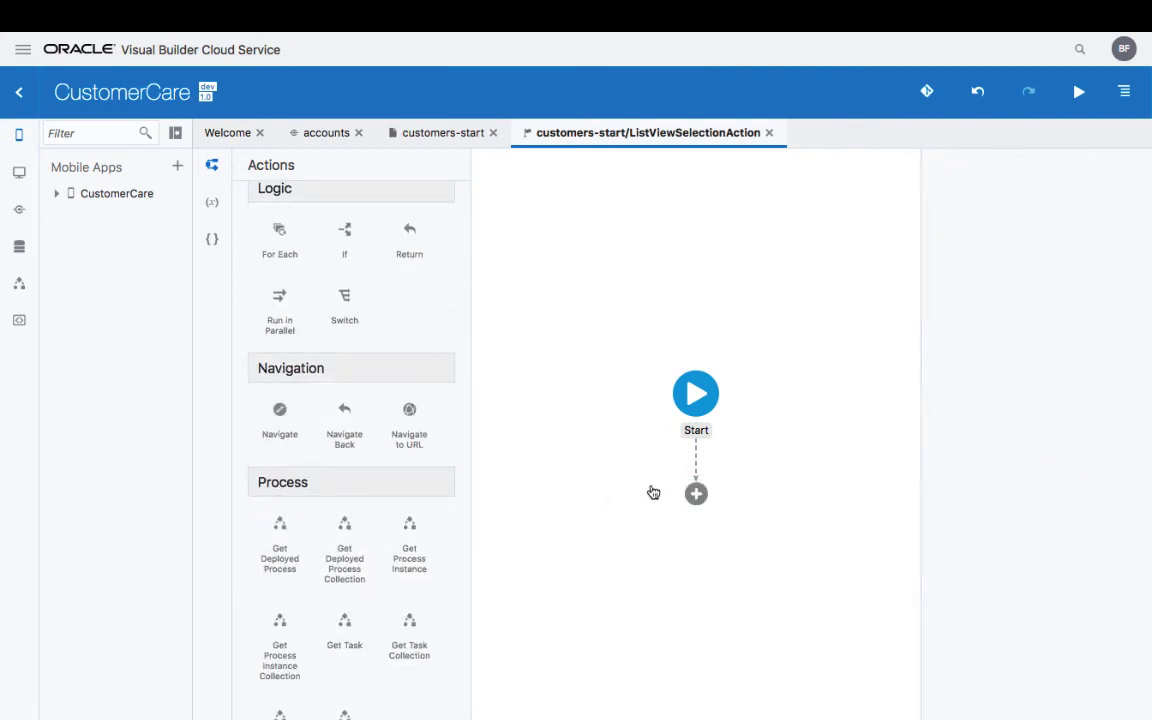
click(1043, 501)
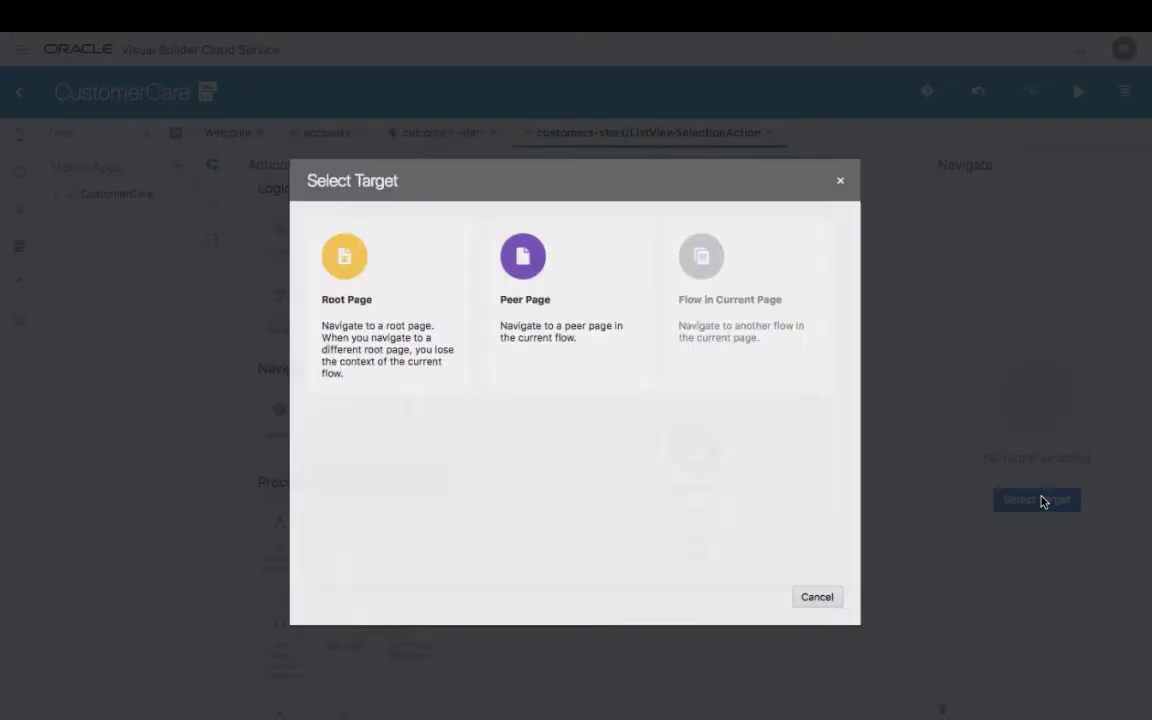
click(608, 294)
click(470, 292)
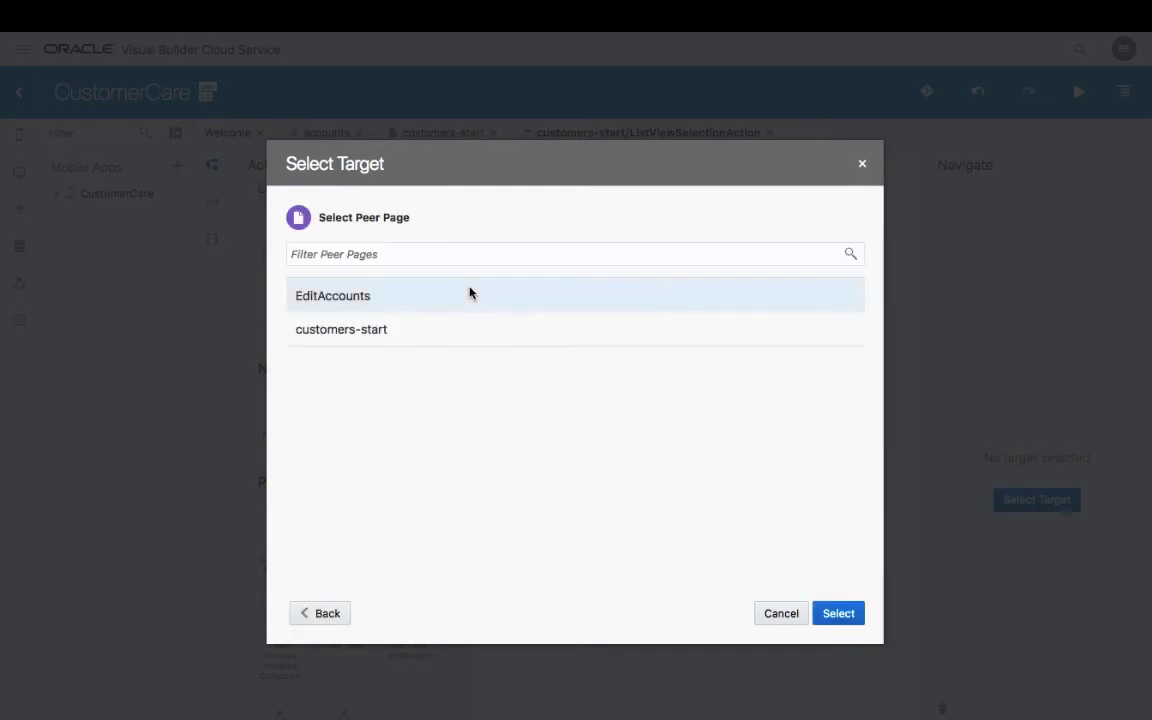
click(845, 613)
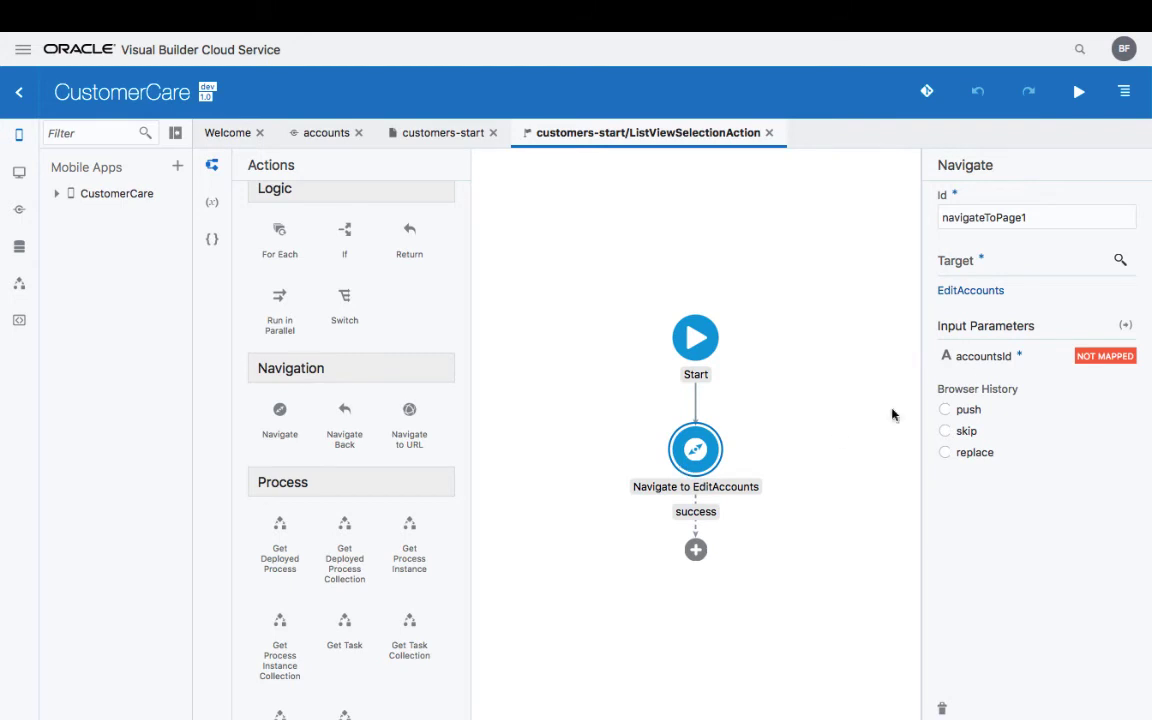
Step: Map the selection's item[0] to the accountsId input parameter of the Navigate action and save the mapping
click(1125, 325)
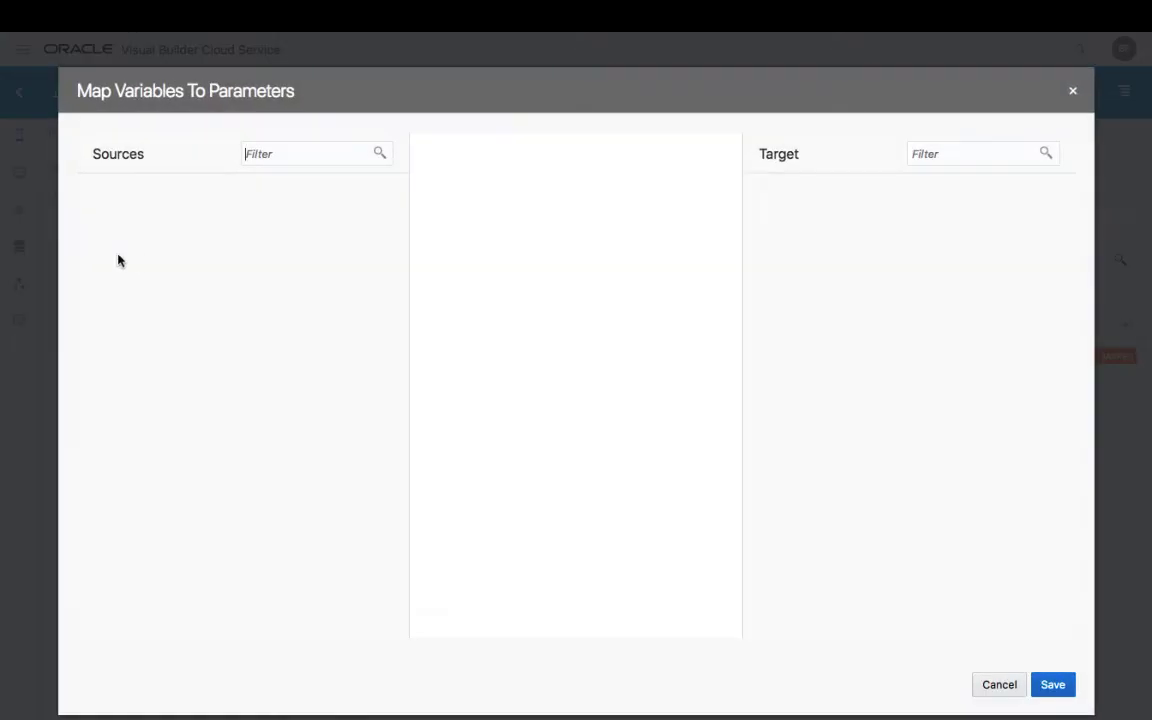
click(117, 217)
drag(172, 240, 854, 227)
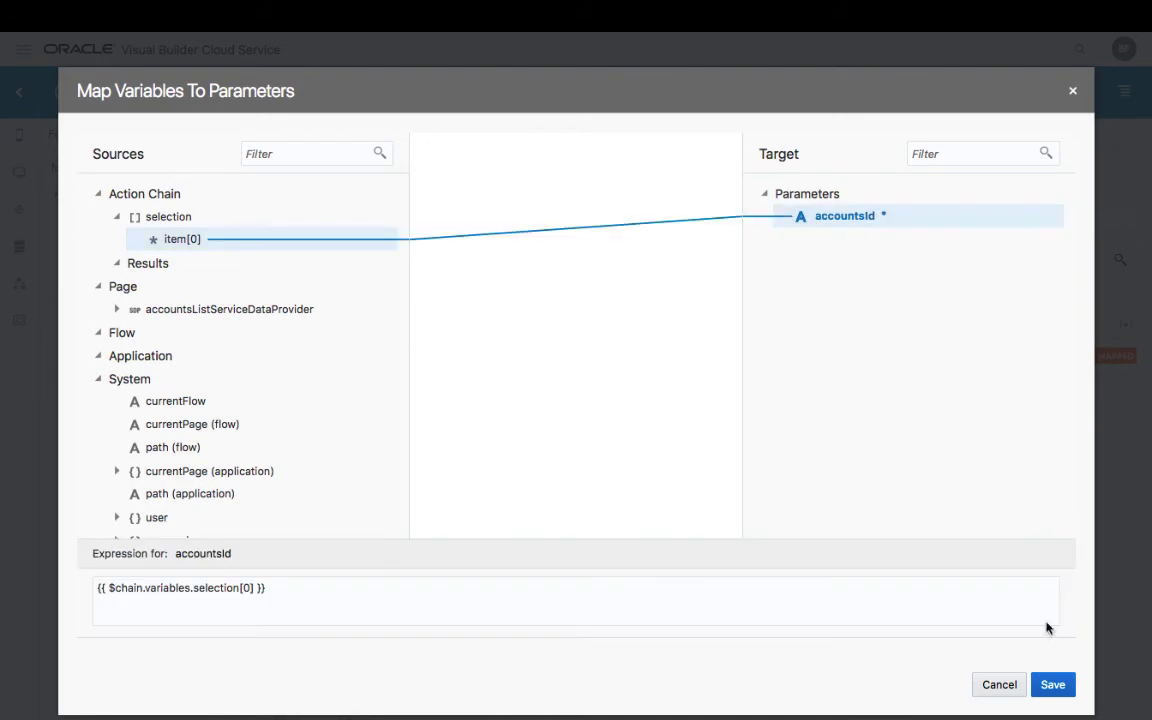
click(1062, 694)
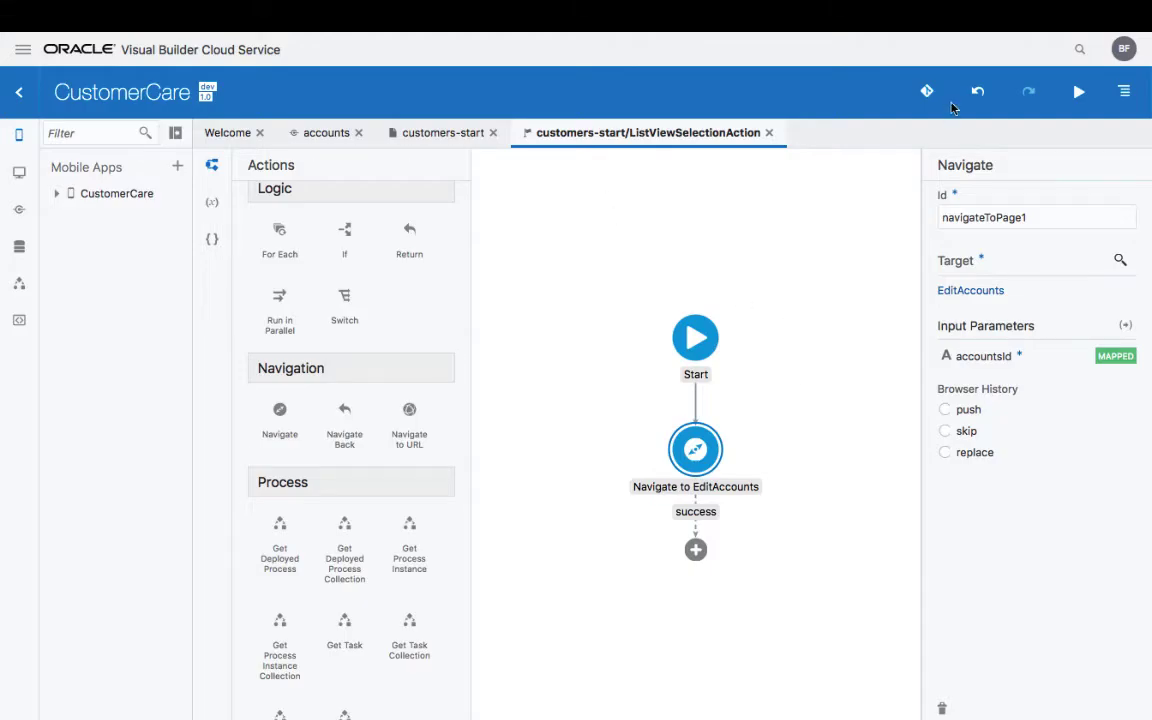
Step: Run the app, open the In-Site account, fill in the CEO's name and the URL insite.io, and save the record
click(1080, 93)
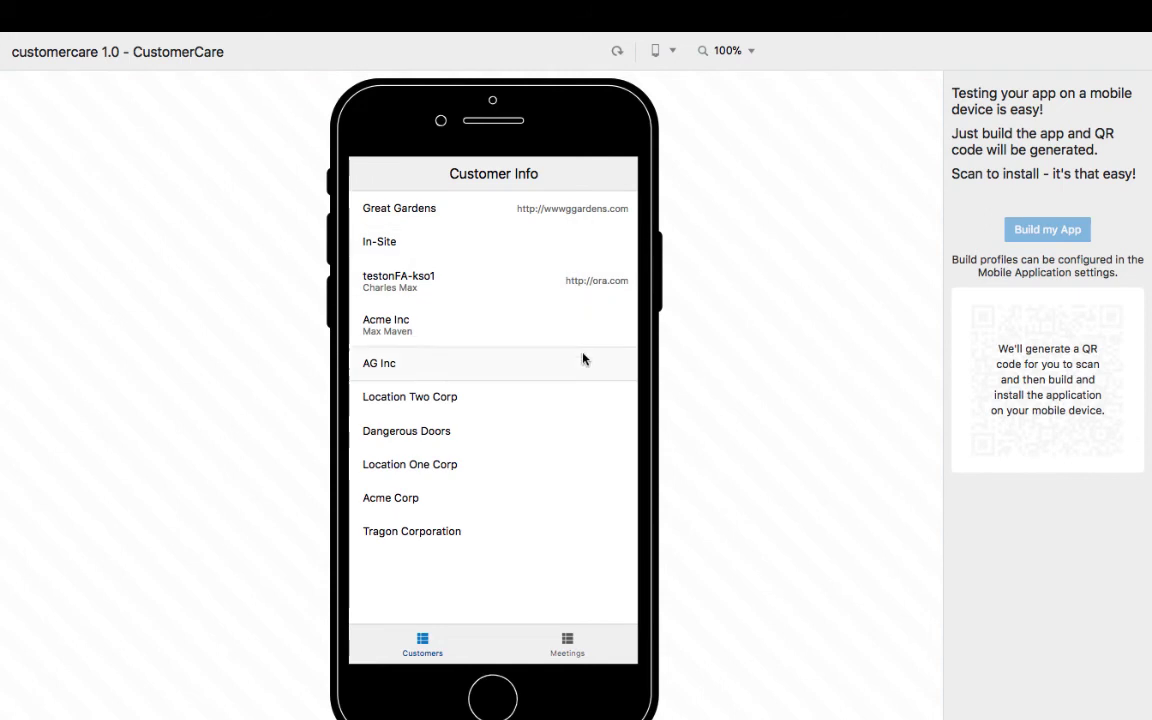
click(447, 251)
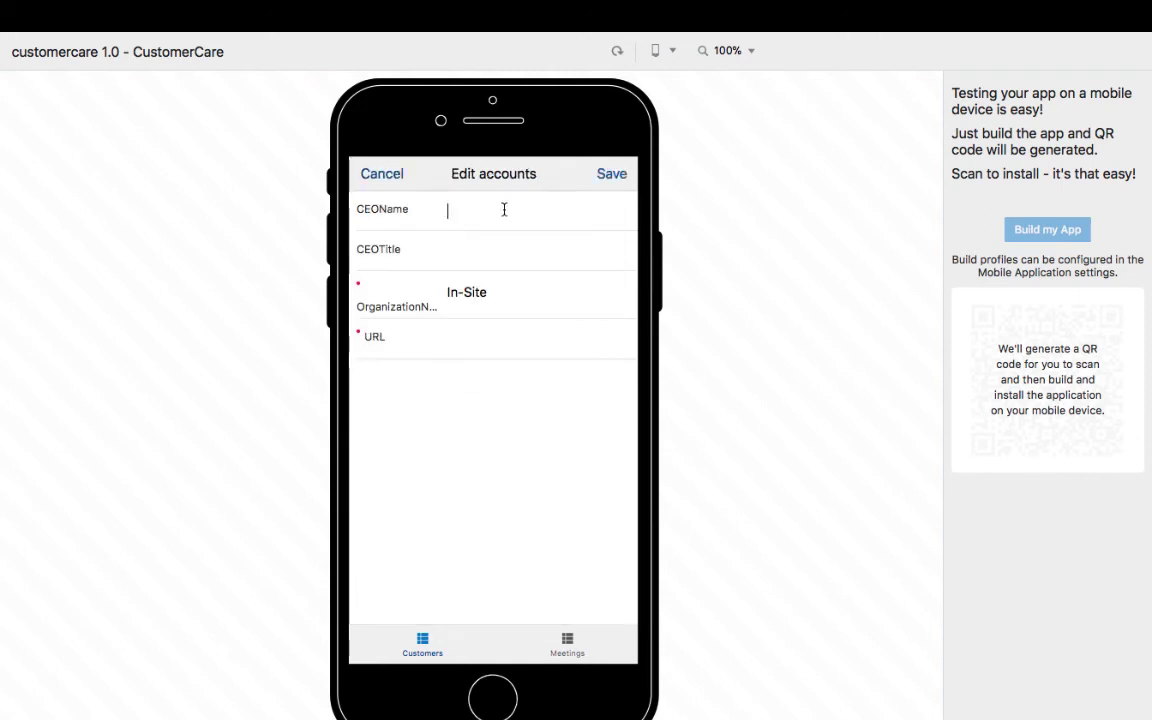
click(504, 209)
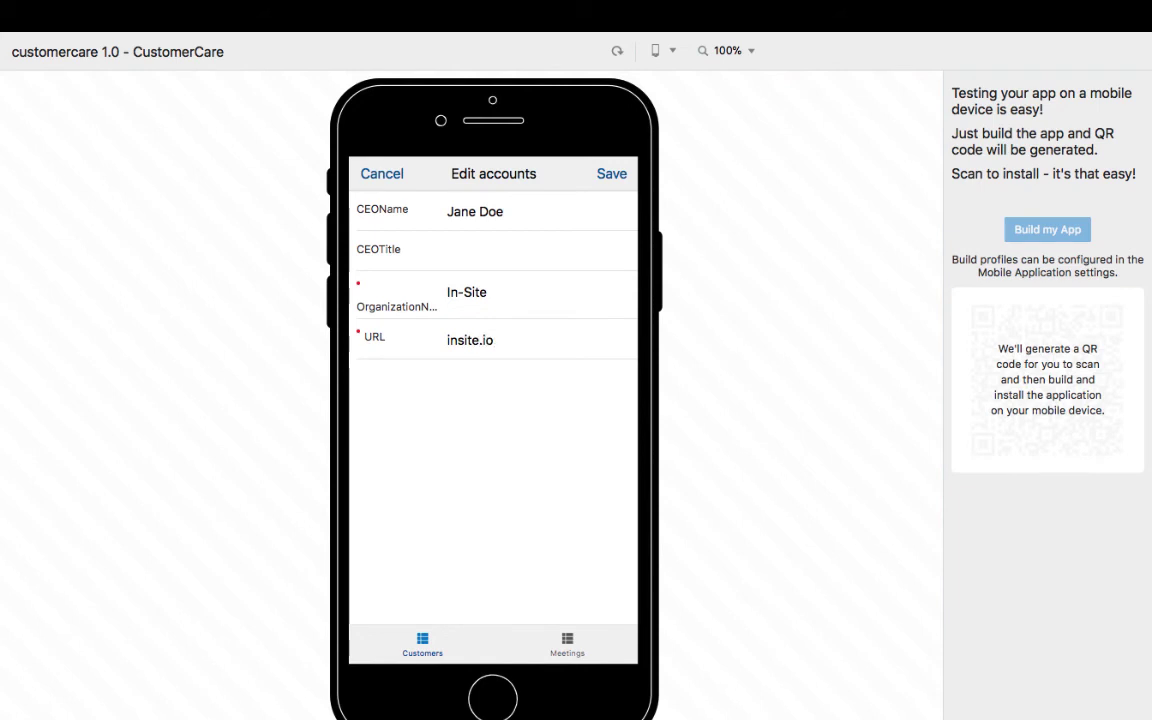
click(612, 174)
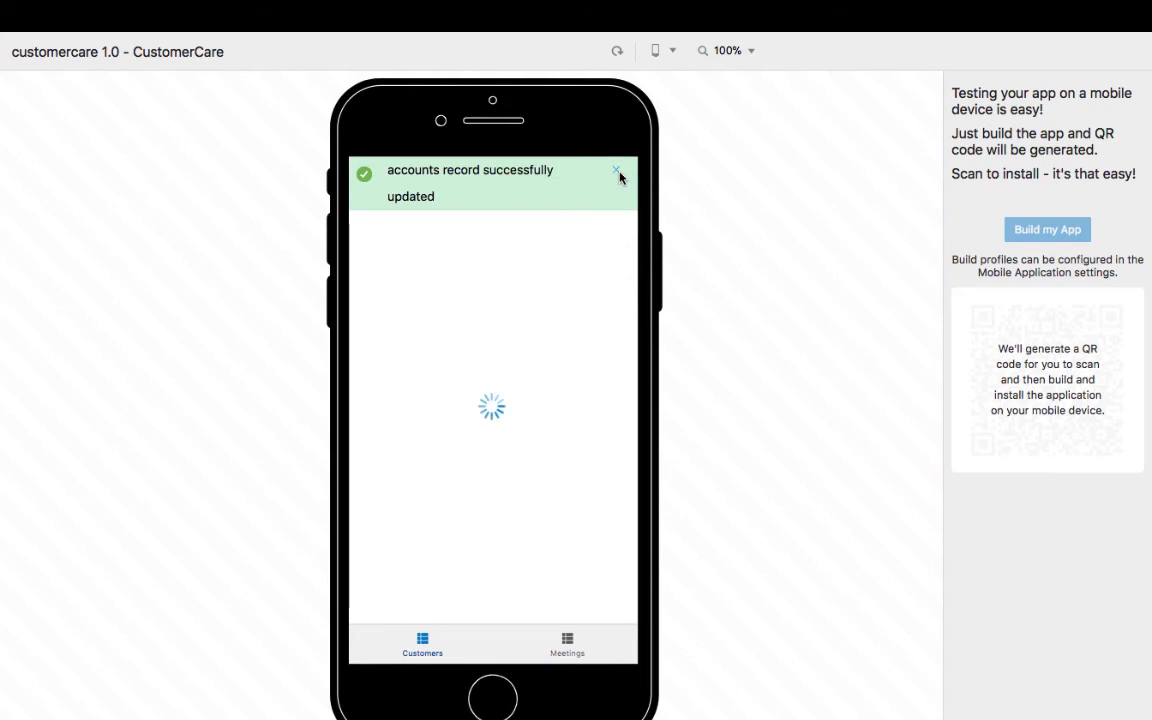
click(618, 176)
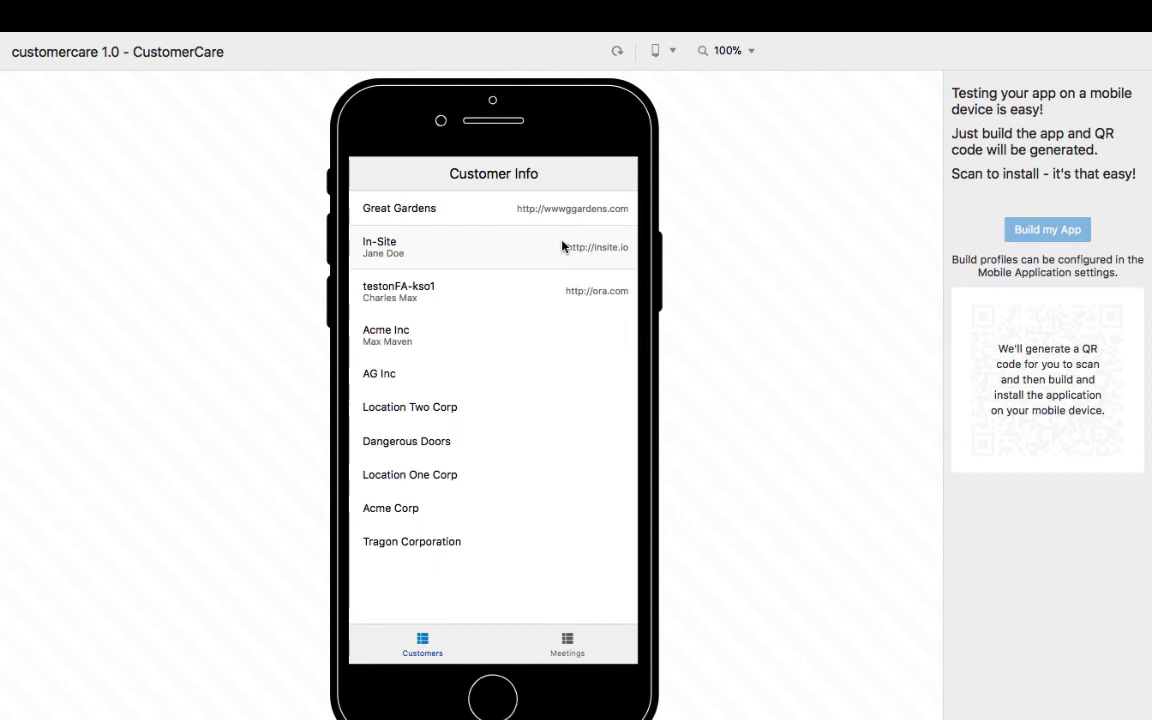
Step: Return to the app designer and create a new business object labelled "Meetings"
mouse_move(118, 44)
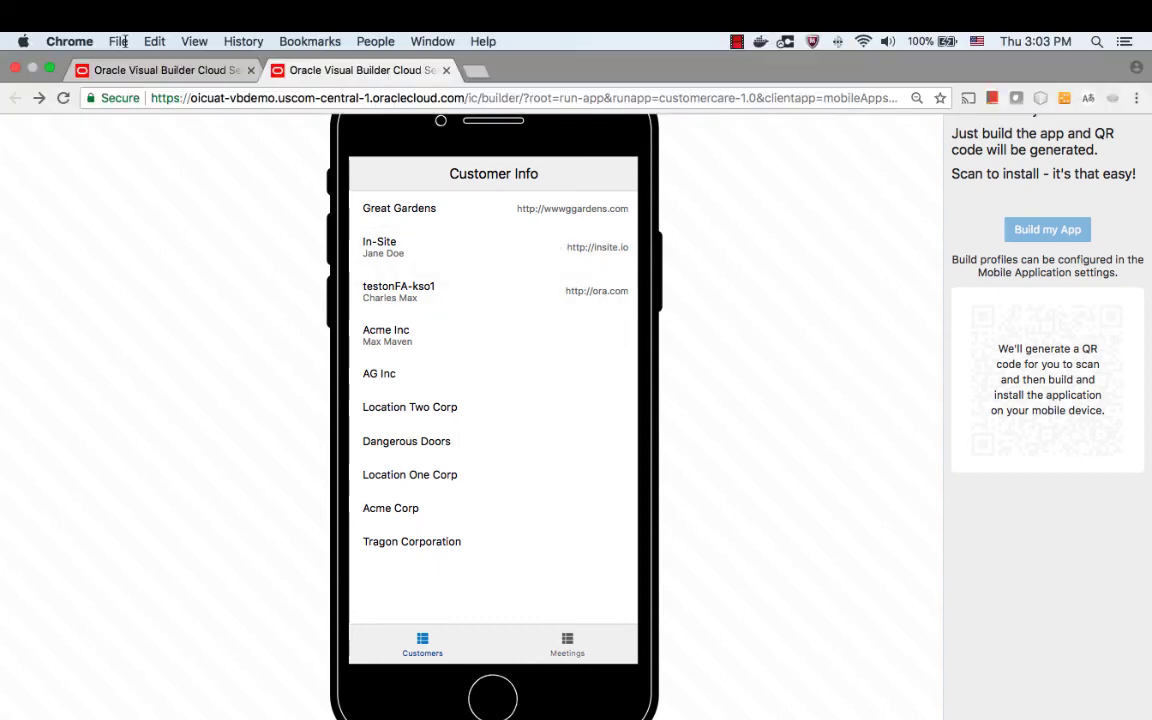
click(143, 71)
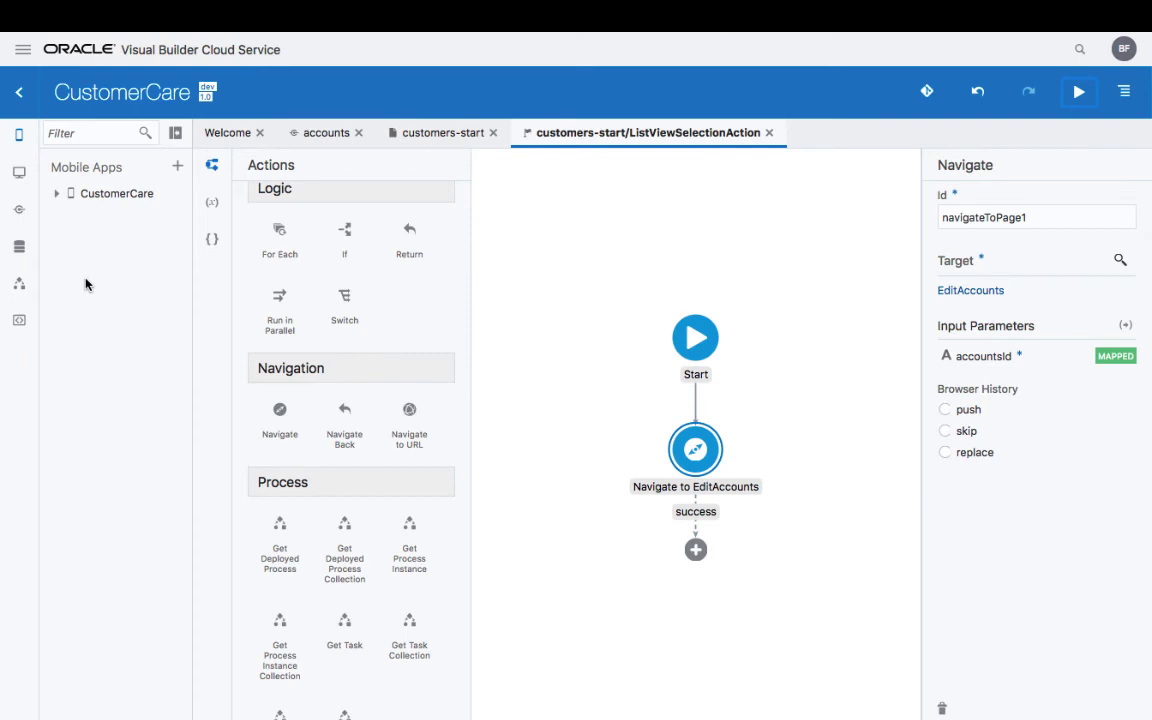
click(19, 246)
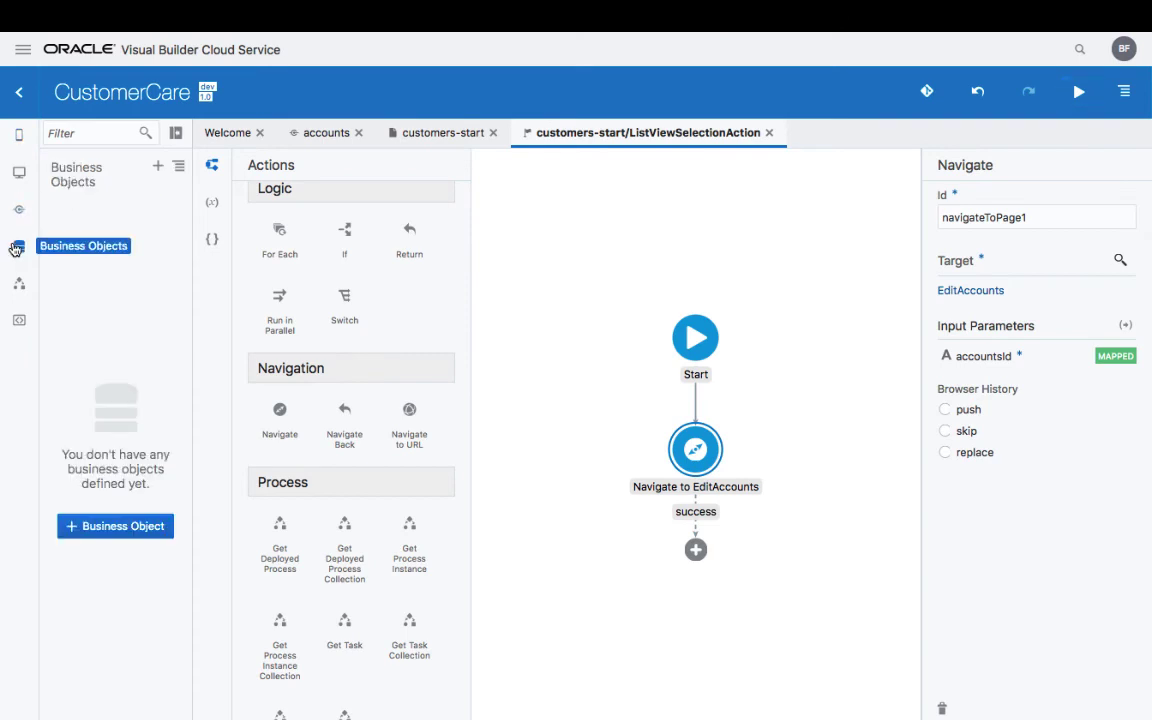
click(158, 166)
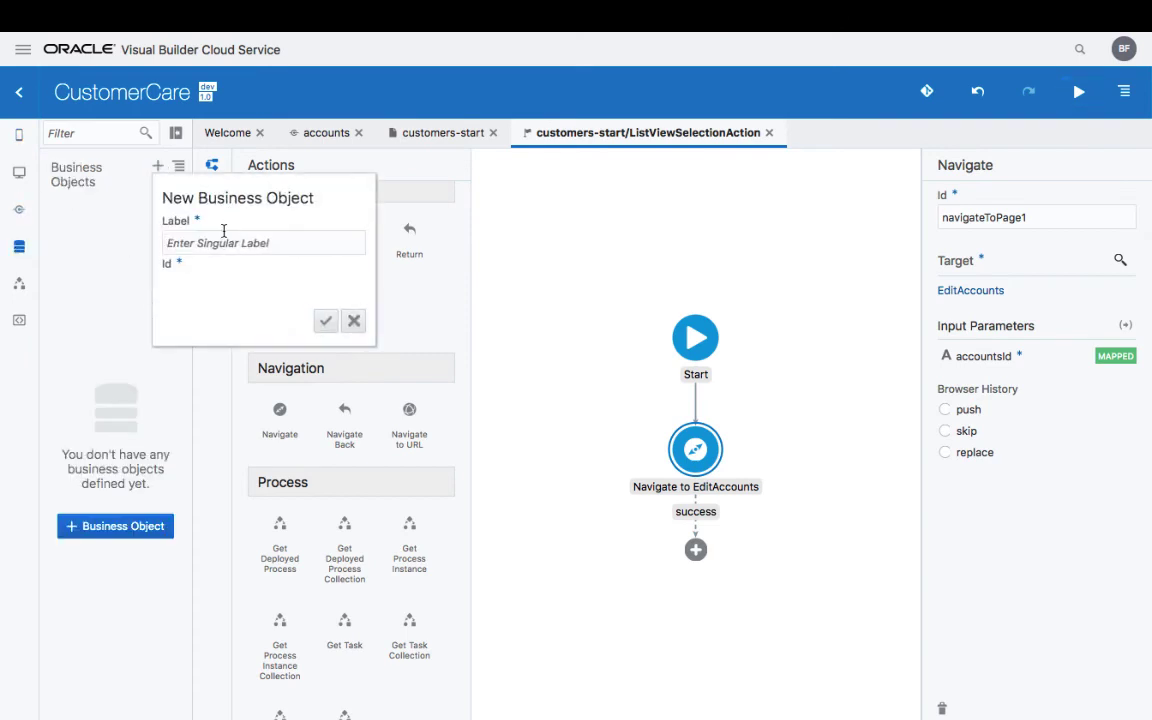
text(Meetings)
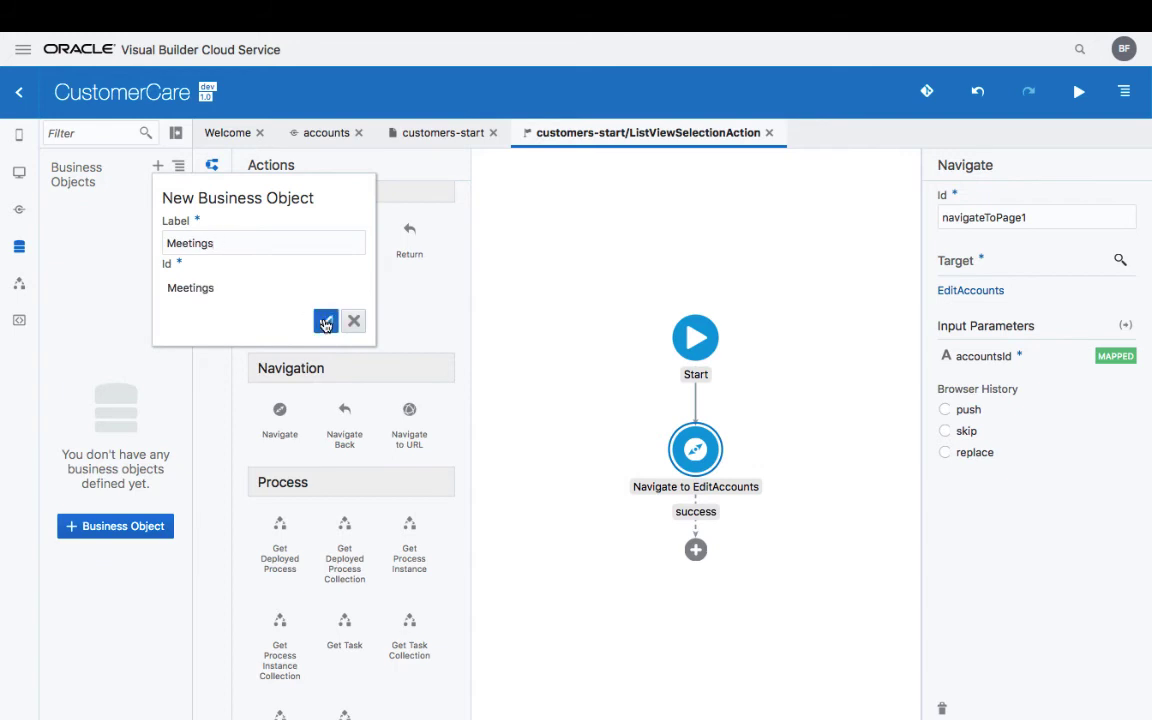
click(326, 321)
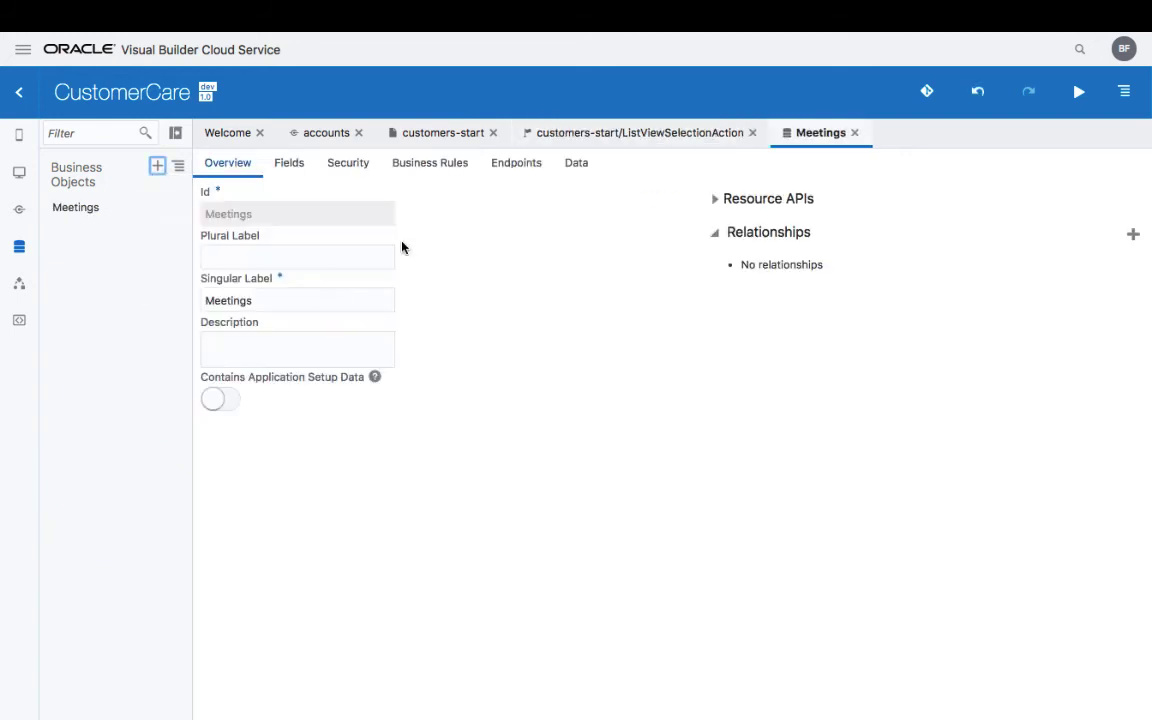
Step: Add a String field labelled "Topic" to the Meetings business object
click(292, 166)
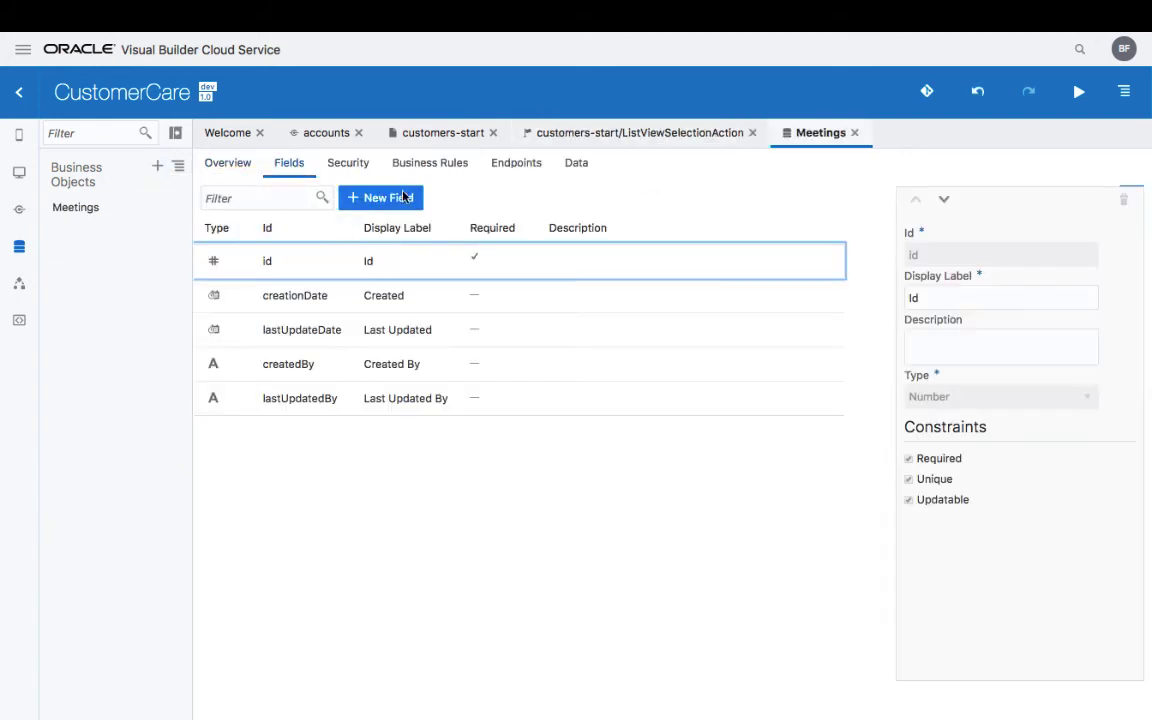
click(400, 199)
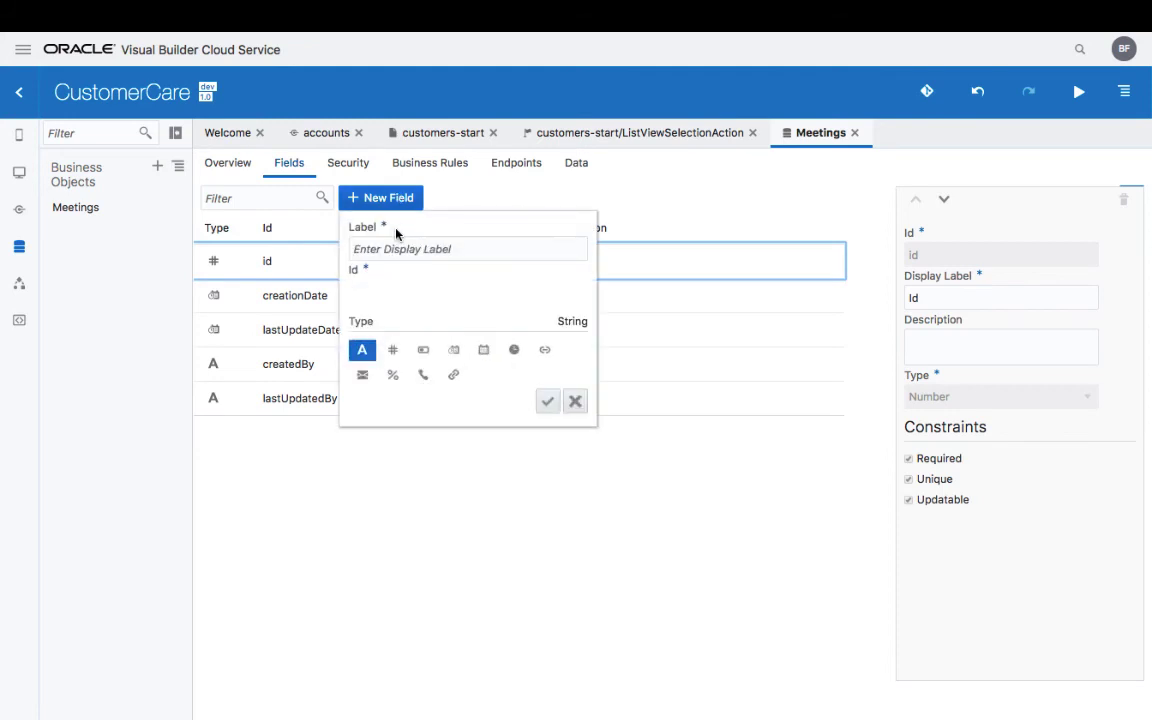
text(Topic)
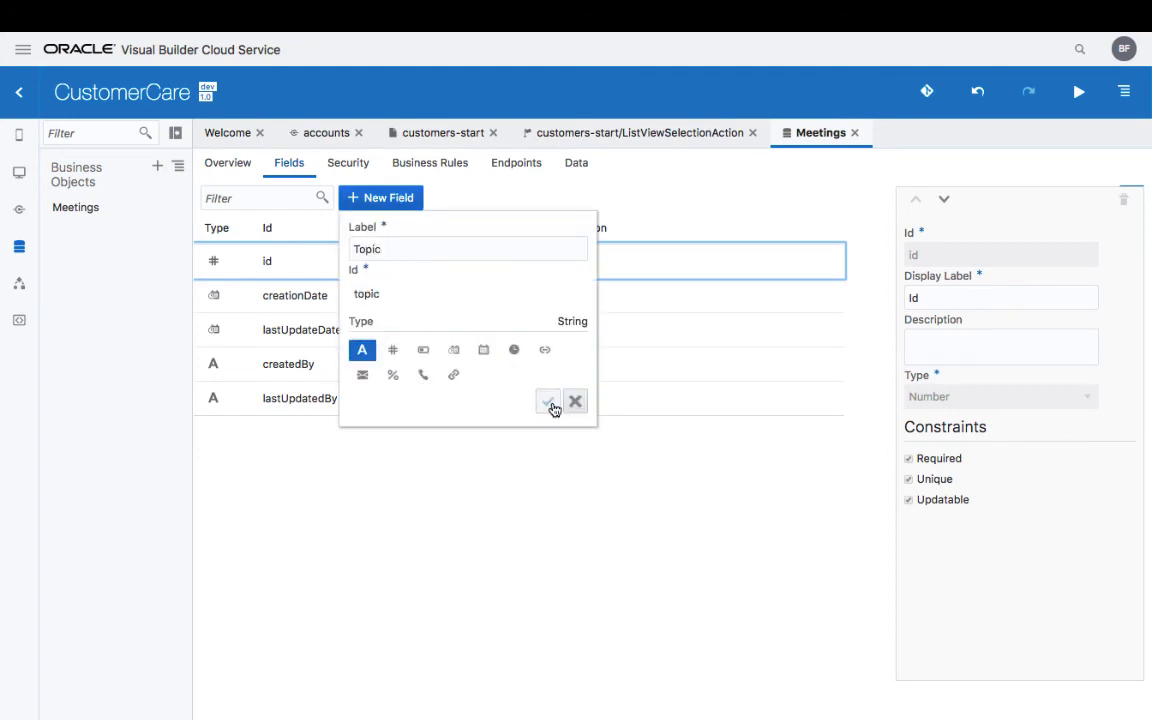
click(547, 401)
Step: Add a Datetime field labelled "Date" and a String field labelled "Account" to the Meetings business object
click(372, 198)
text(Date)
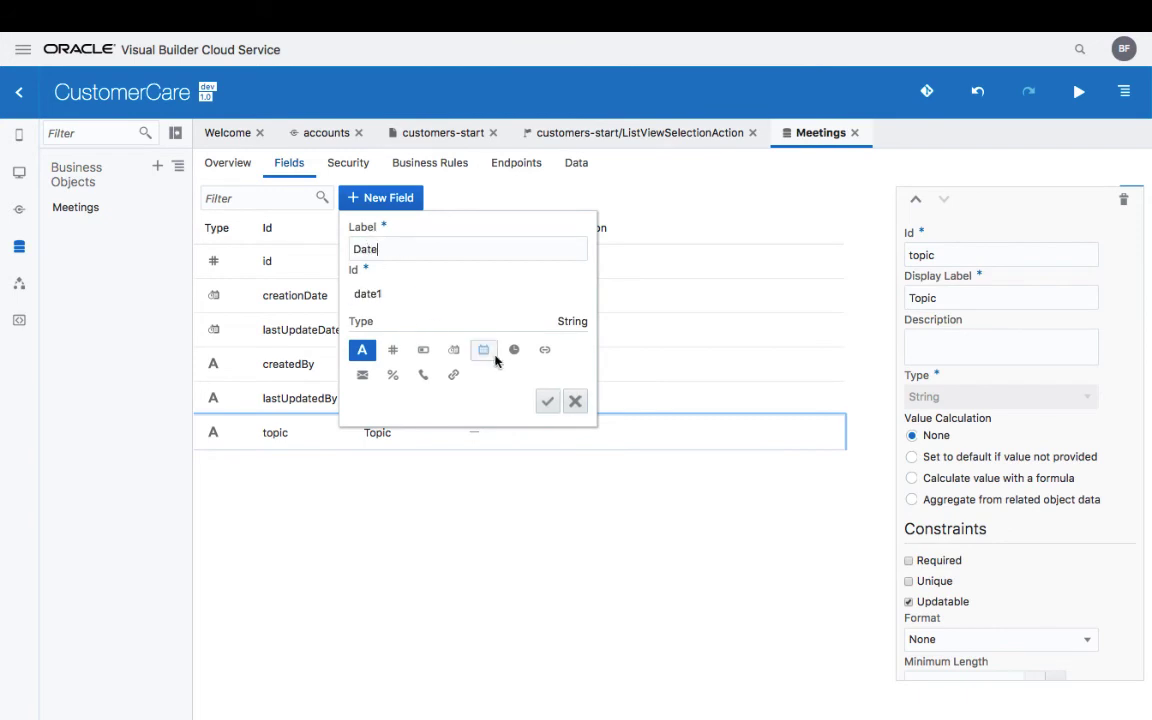
click(453, 349)
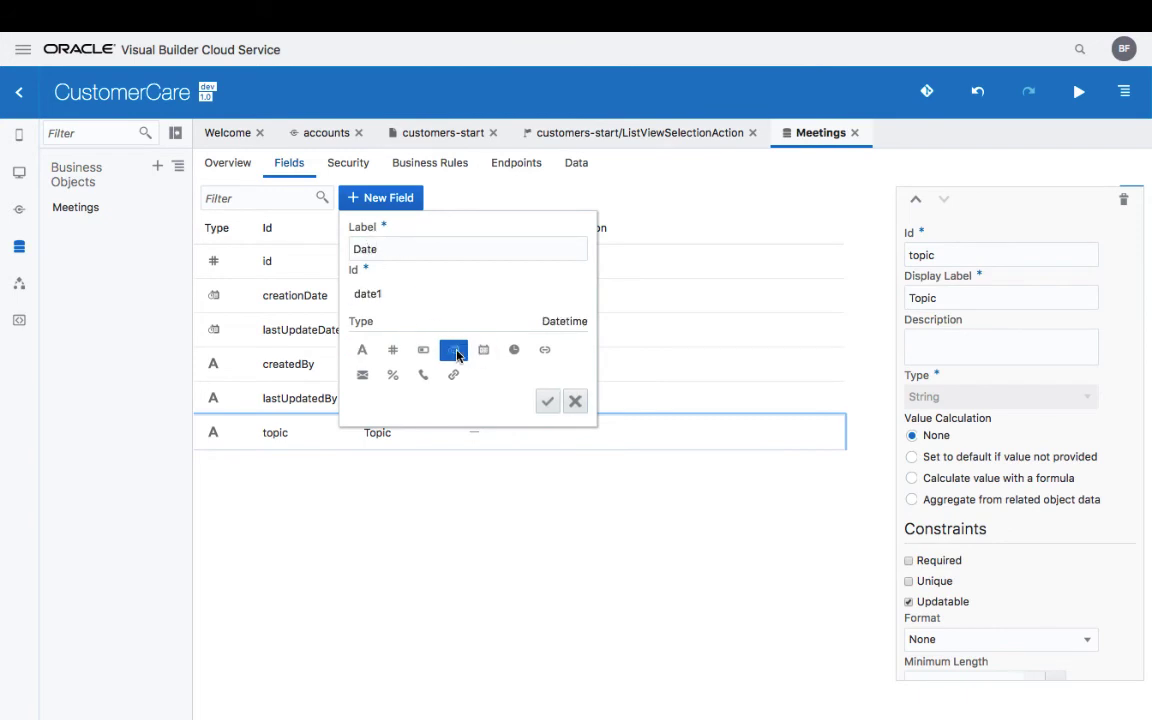
click(547, 401)
click(386, 203)
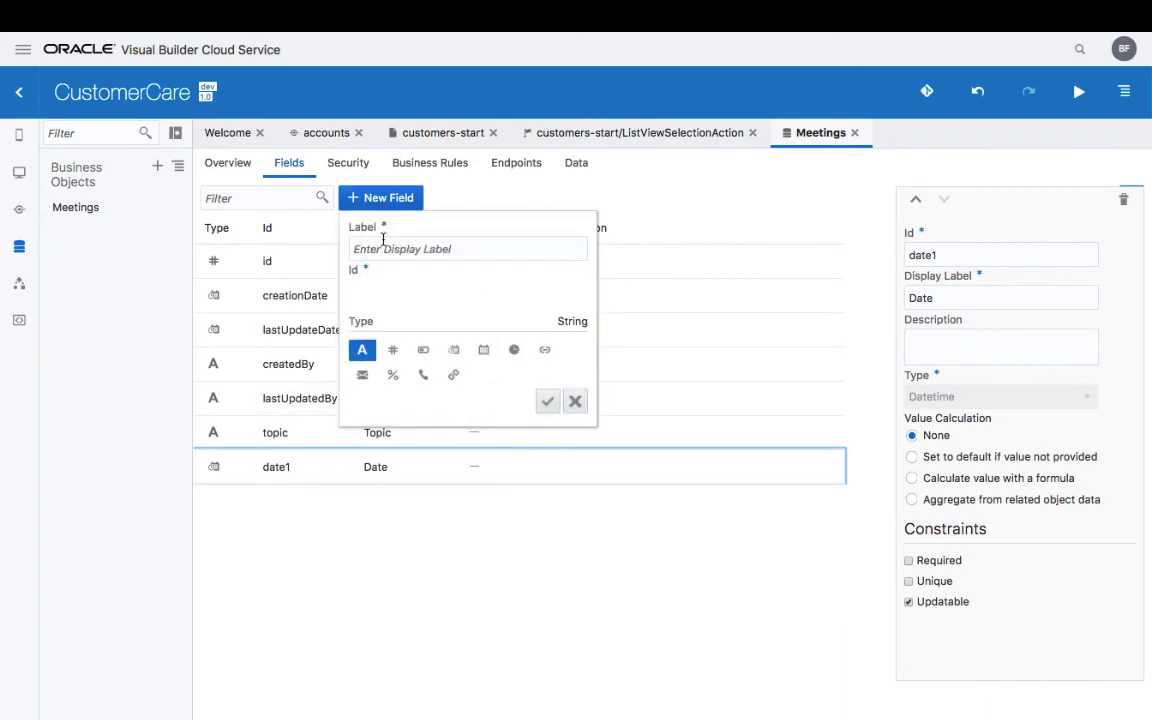
text(Account)
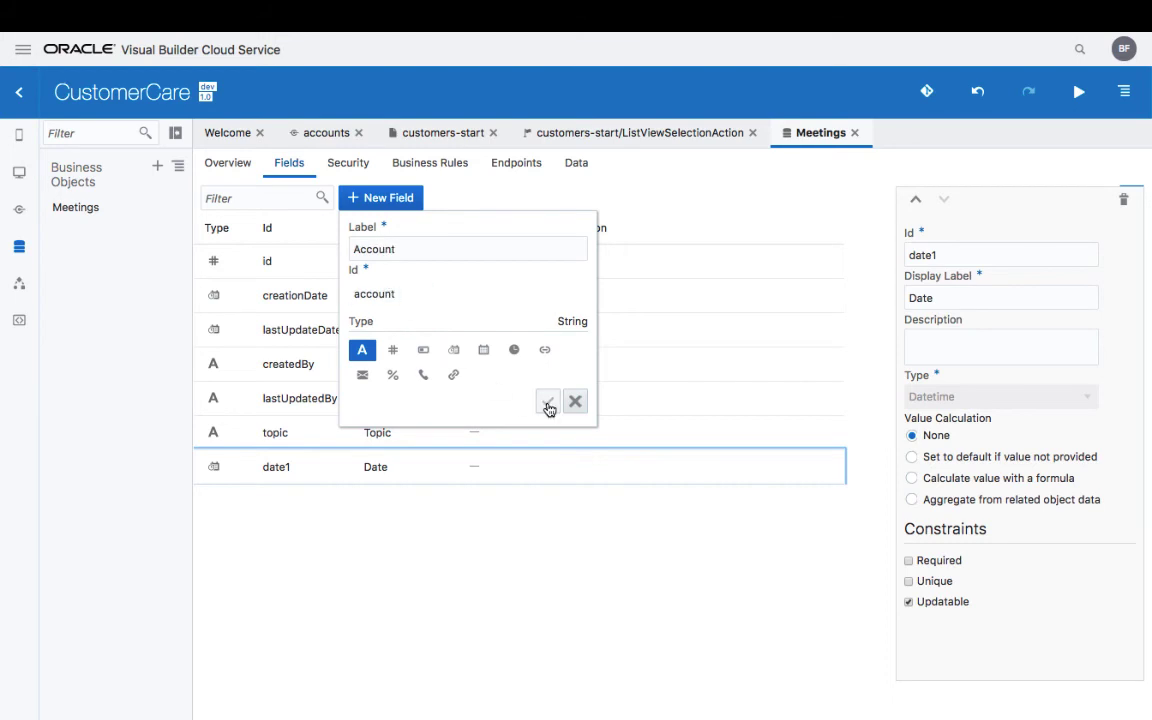
click(548, 404)
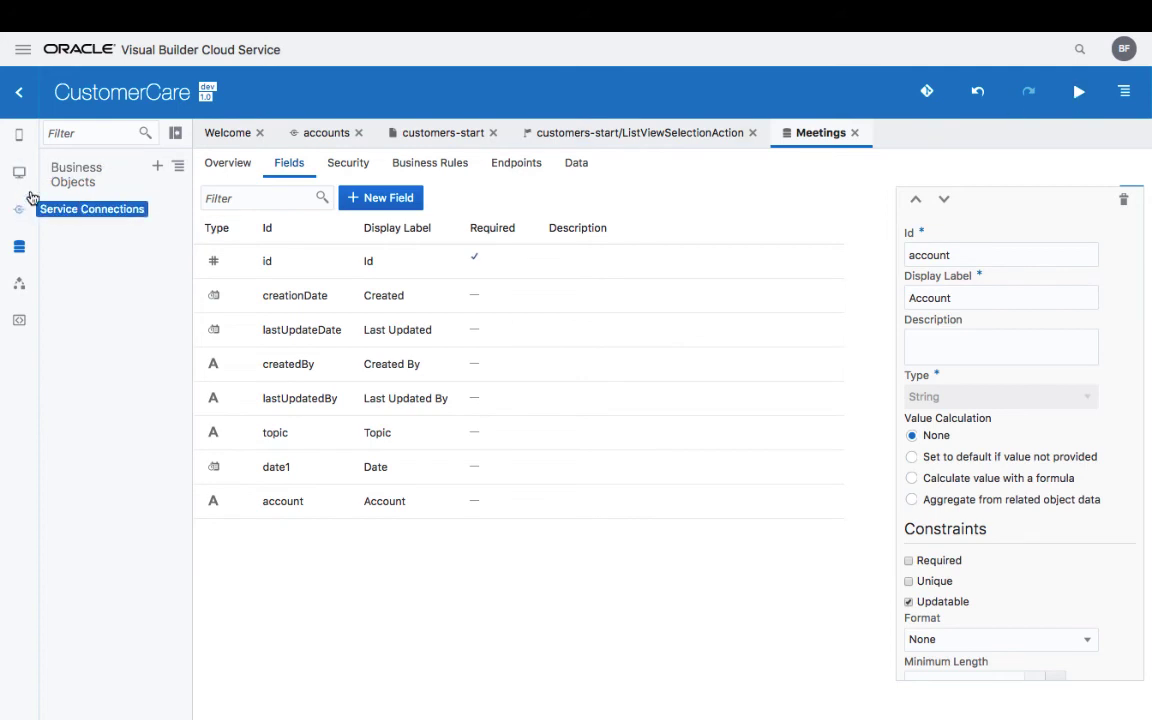
Step: Open the meetings-start page from the meetings flow of the CustomerCare mobile app
click(22, 143)
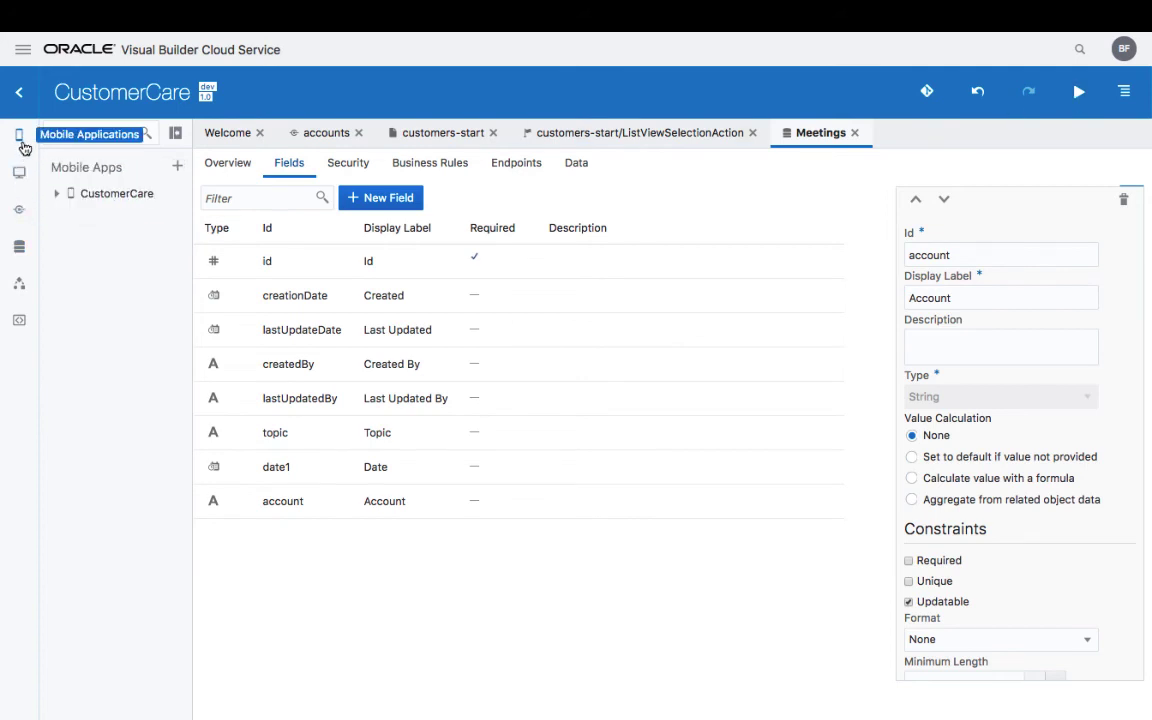
click(56, 194)
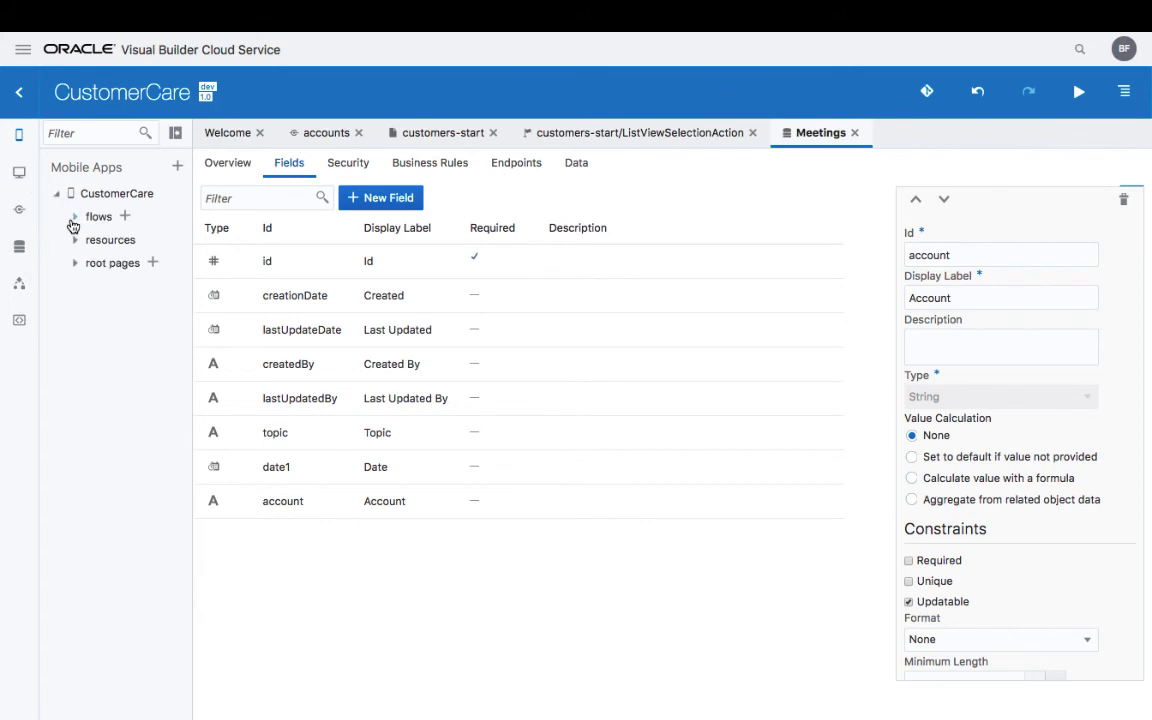
click(74, 218)
click(124, 264)
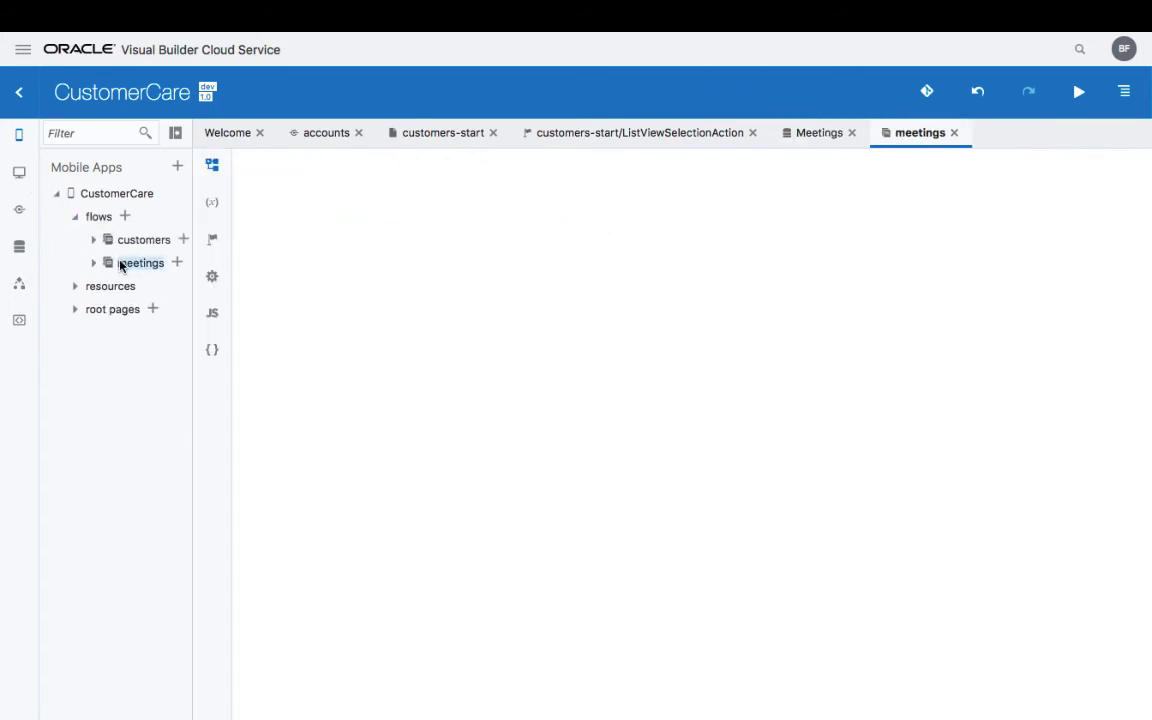
double_click(314, 216)
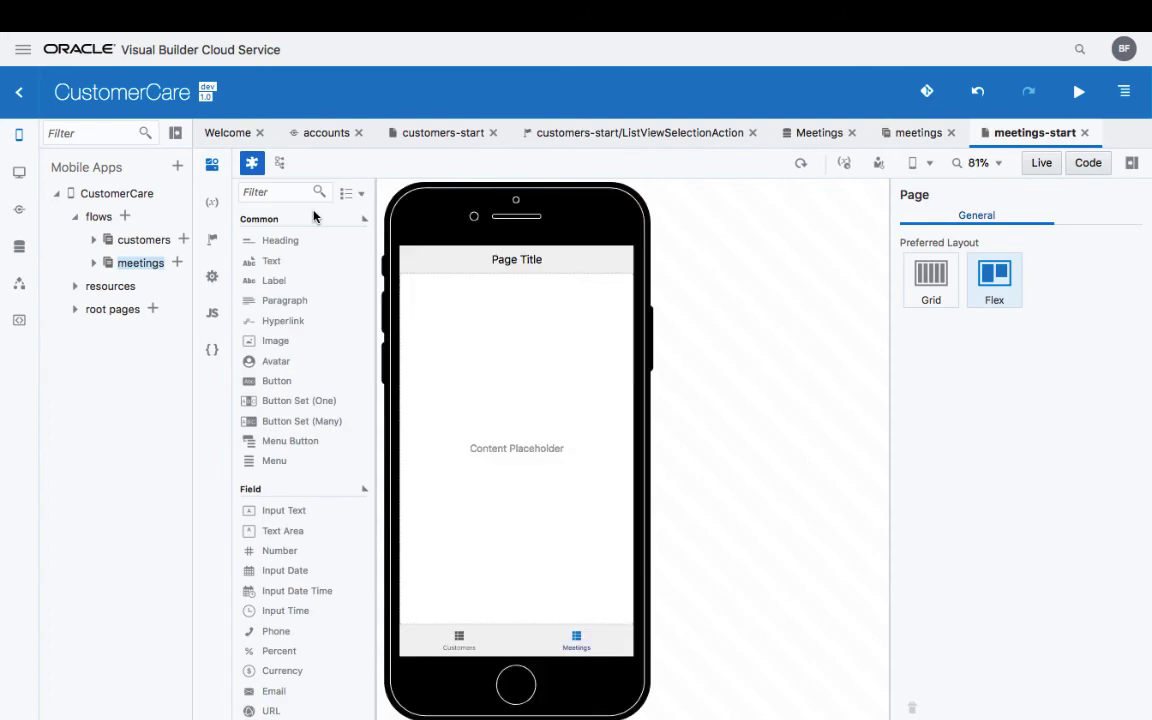
Step: Set the page title to "Meetings" and place a List View component in the page's content area
scroll(314, 442, down, 10)
click(502, 266)
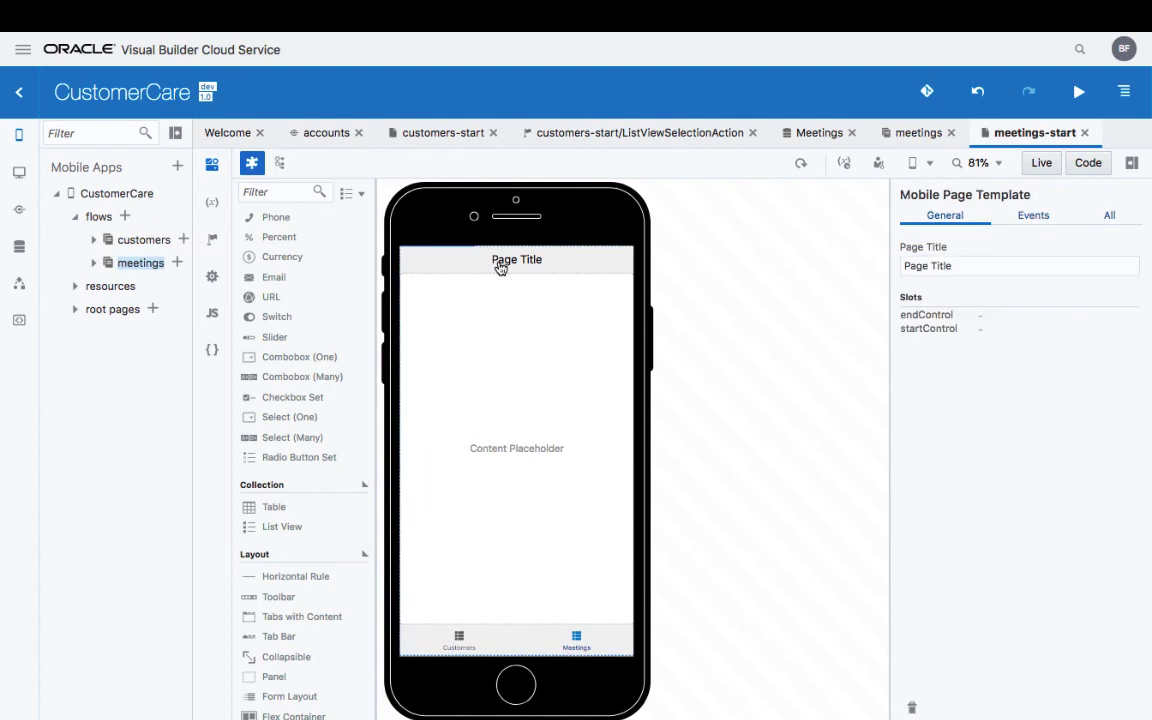
drag(954, 268, 868, 266)
text(Meetings)
key(Return)
drag(282, 526, 522, 360)
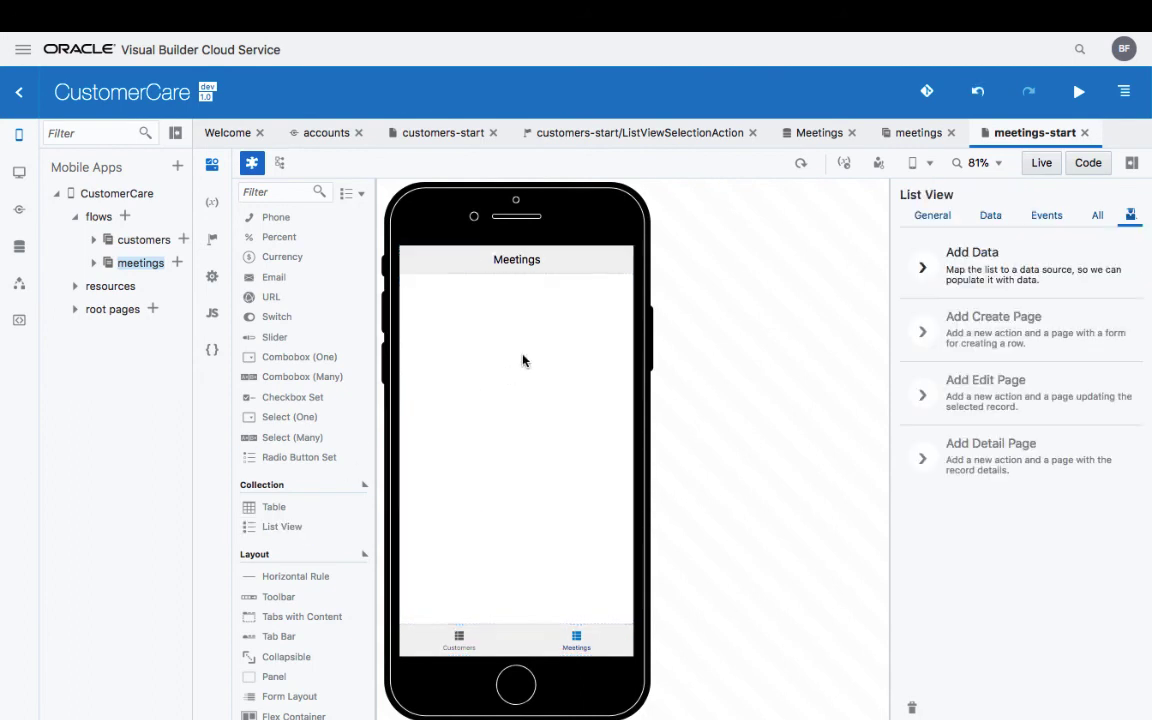
Step: Start adding data to the list view, with the Meetings business object's GET /Meetings endpoint as its source
click(965, 270)
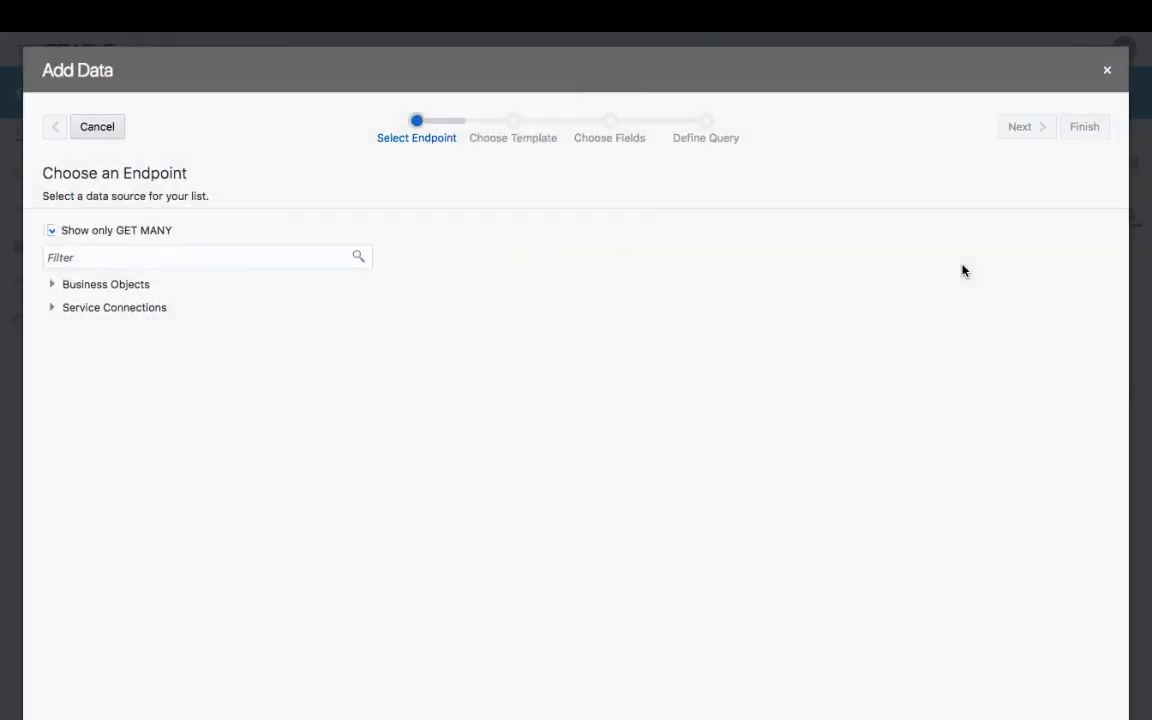
click(50, 285)
click(72, 309)
click(240, 330)
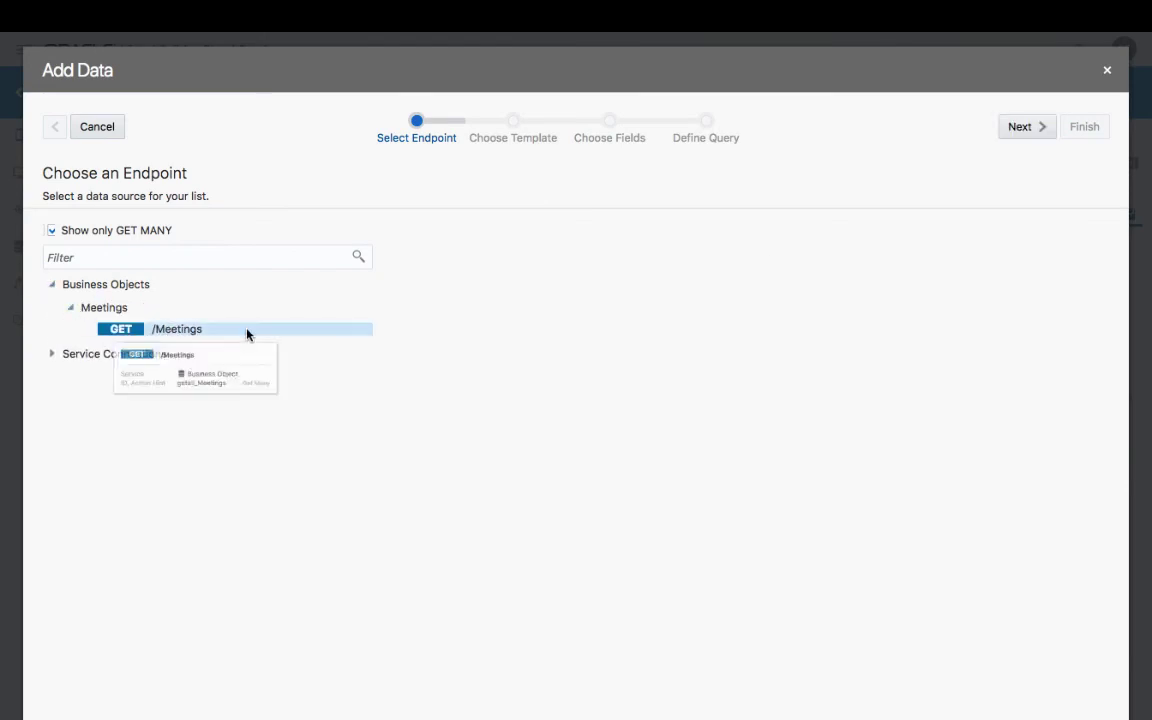
click(1024, 124)
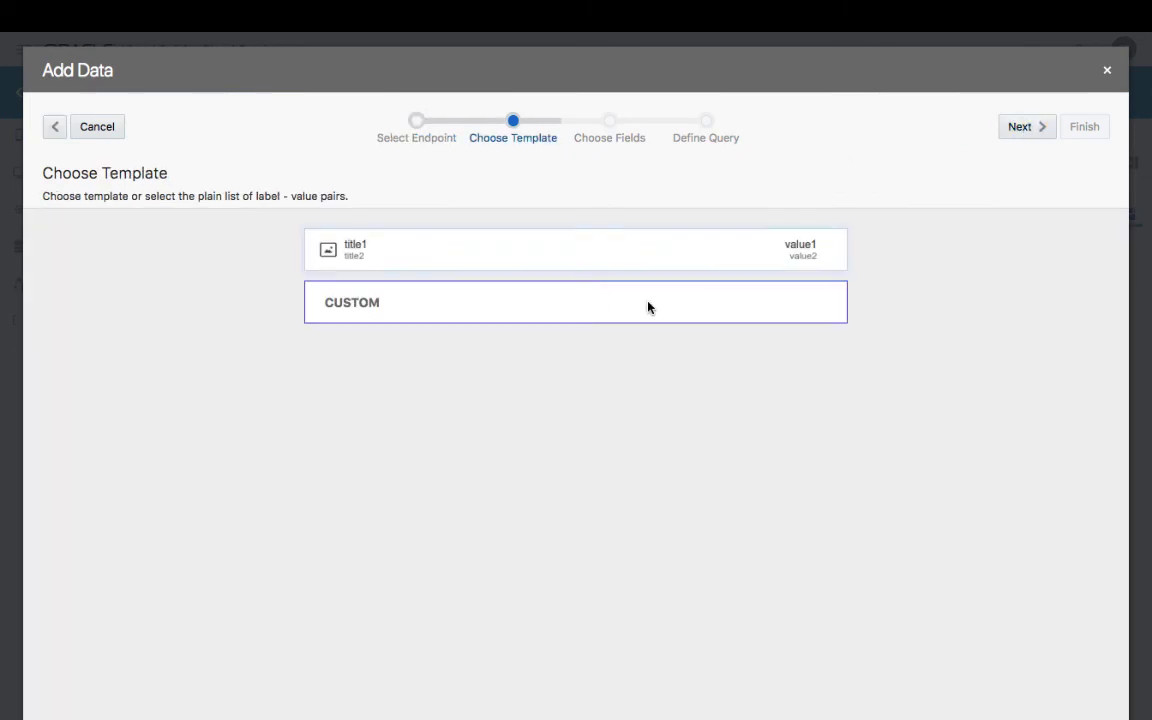
Step: Add the topic, date1 and account fields to the list view's display in that order and finish the data mapping
click(1020, 128)
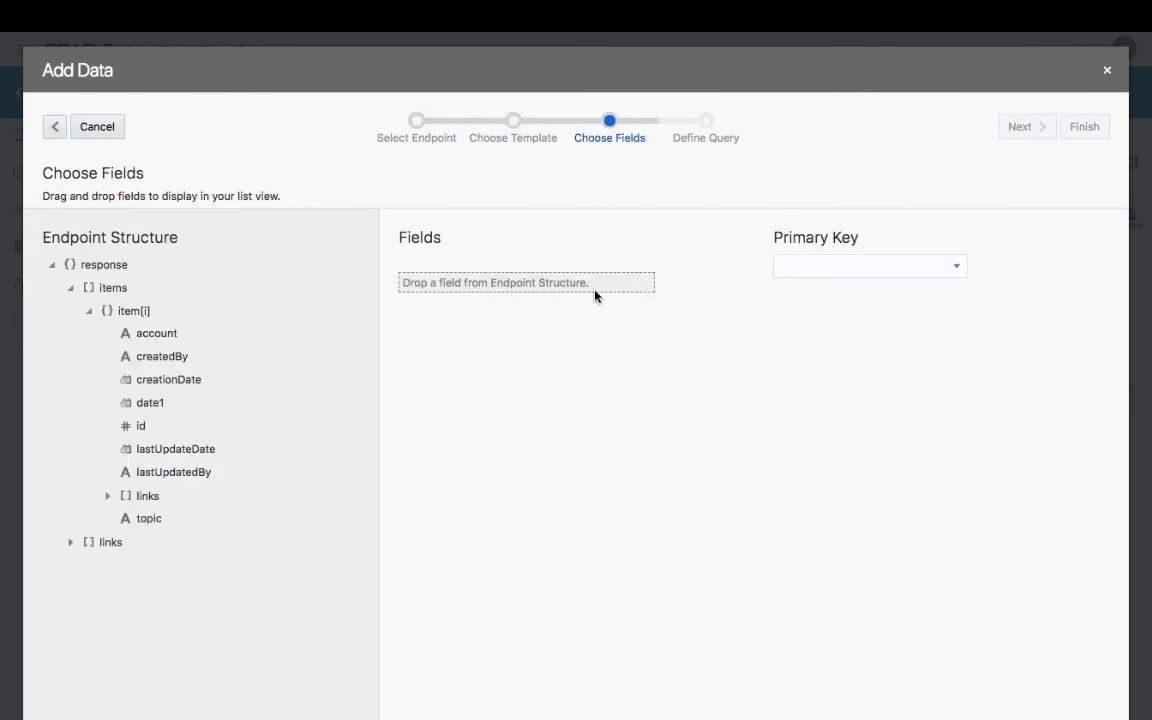
drag(136, 517, 418, 290)
drag(147, 407, 441, 321)
drag(211, 339, 485, 352)
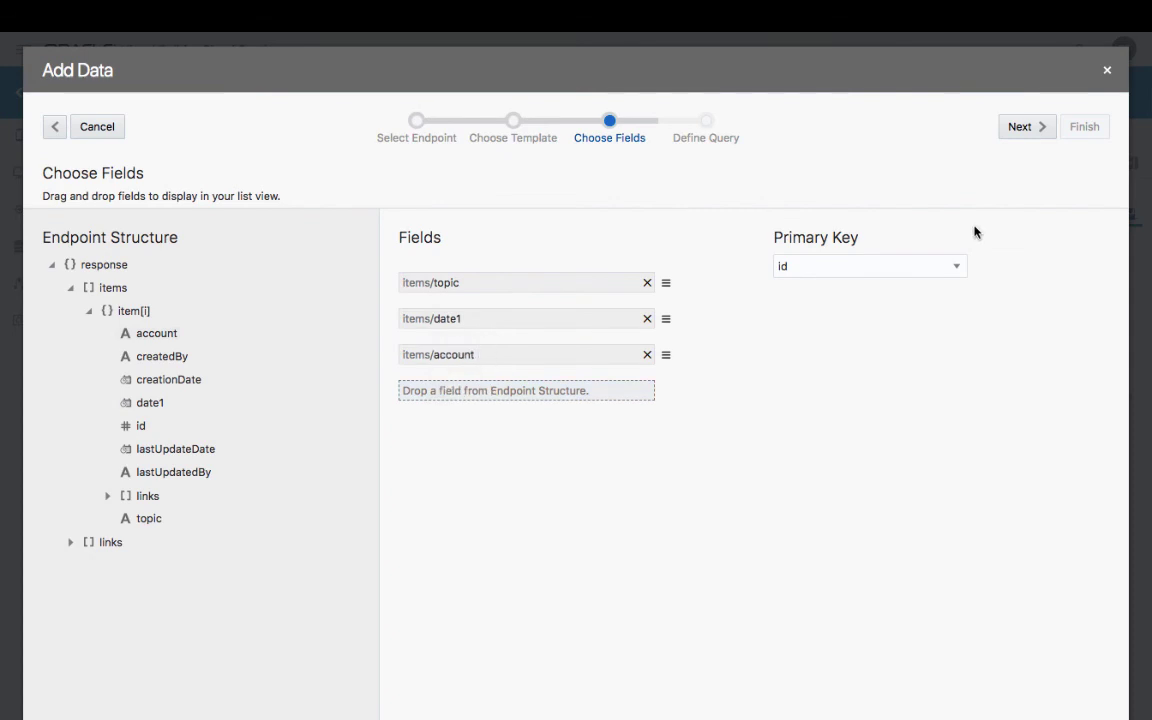
click(1024, 128)
click(1082, 129)
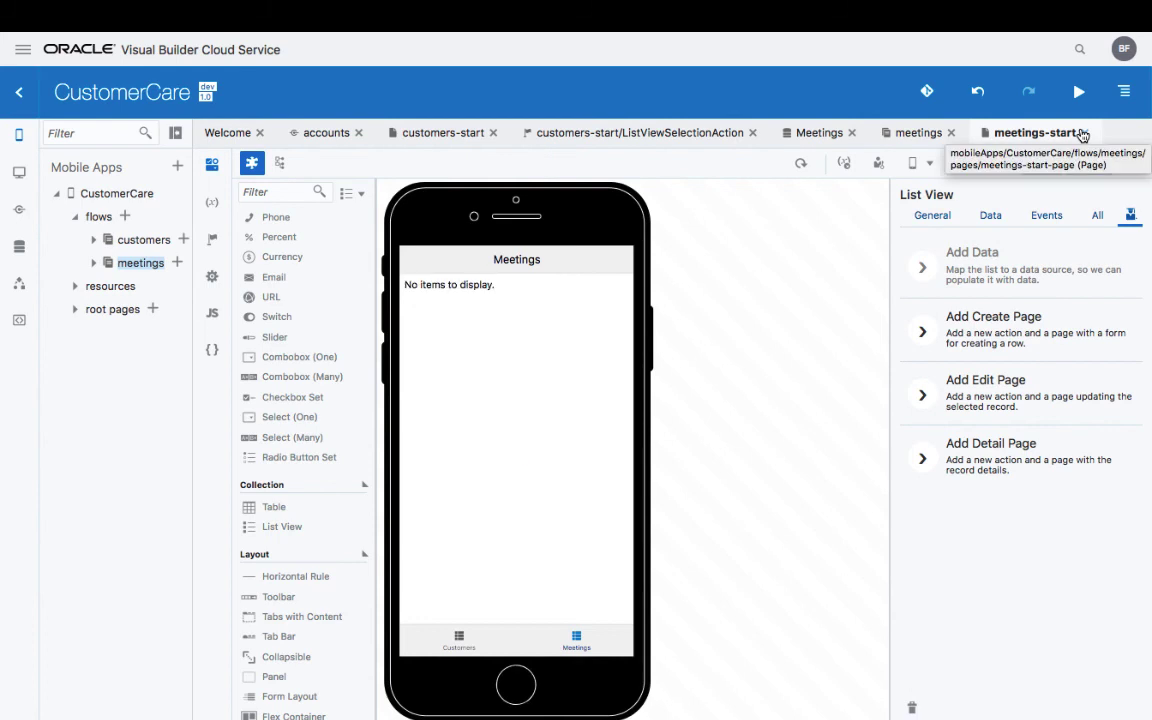
Step: Add a create page for the POST /Meetings endpoint with the topic, date1 and account fields
click(1018, 325)
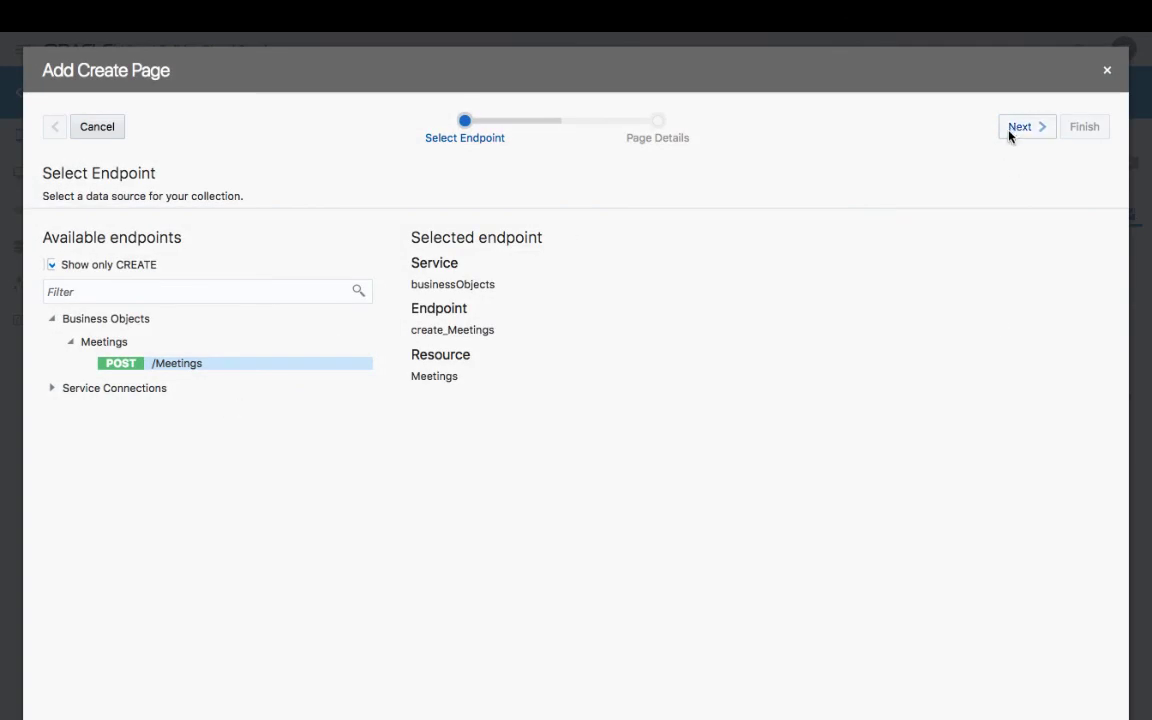
click(1009, 135)
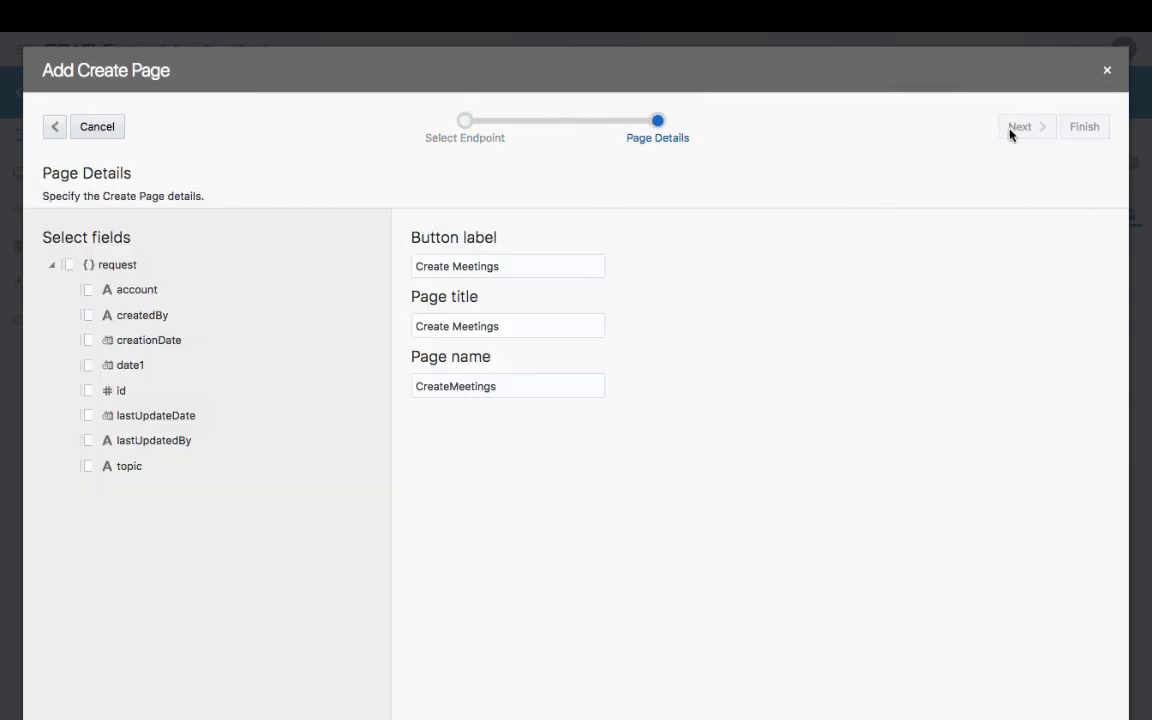
click(88, 466)
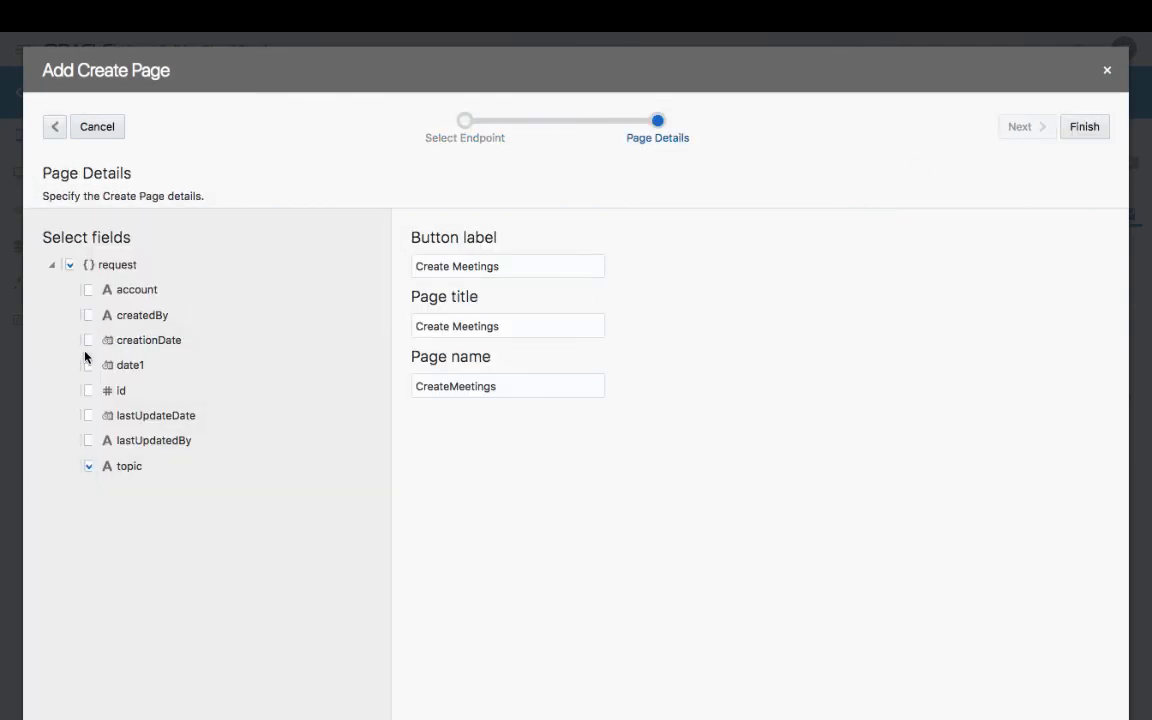
click(87, 366)
click(88, 290)
click(1084, 127)
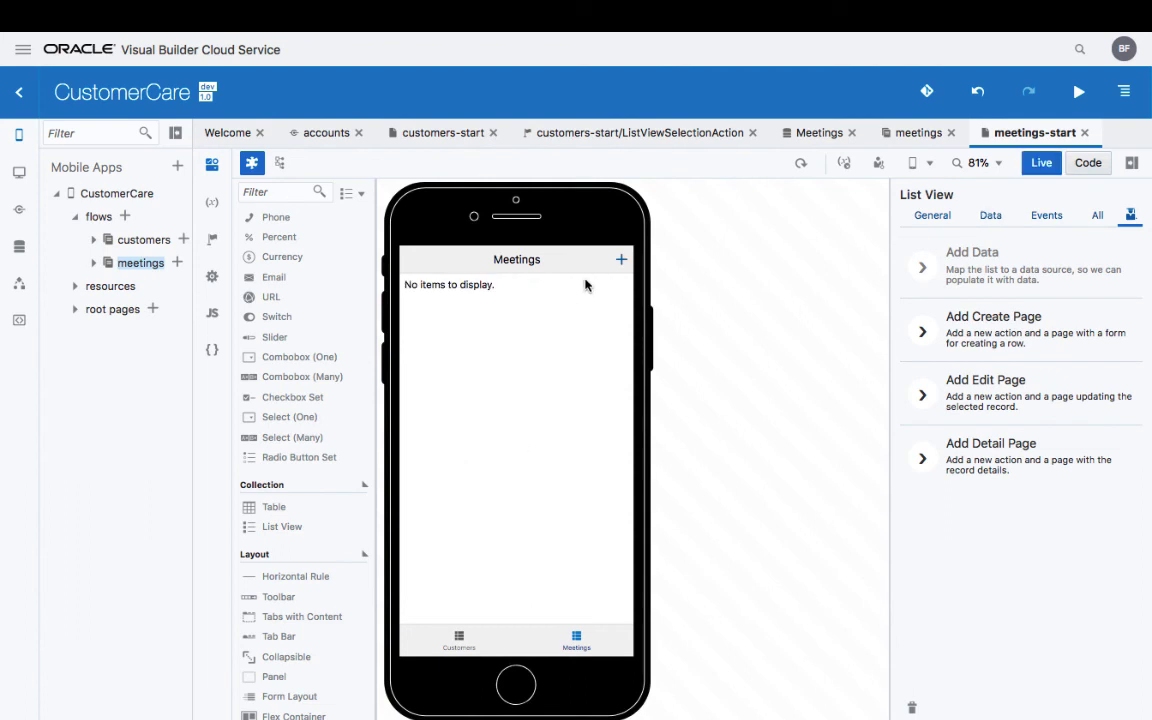
Step: Open the Create Meetings page and place a Select (One) component below the Account field
click(621, 260)
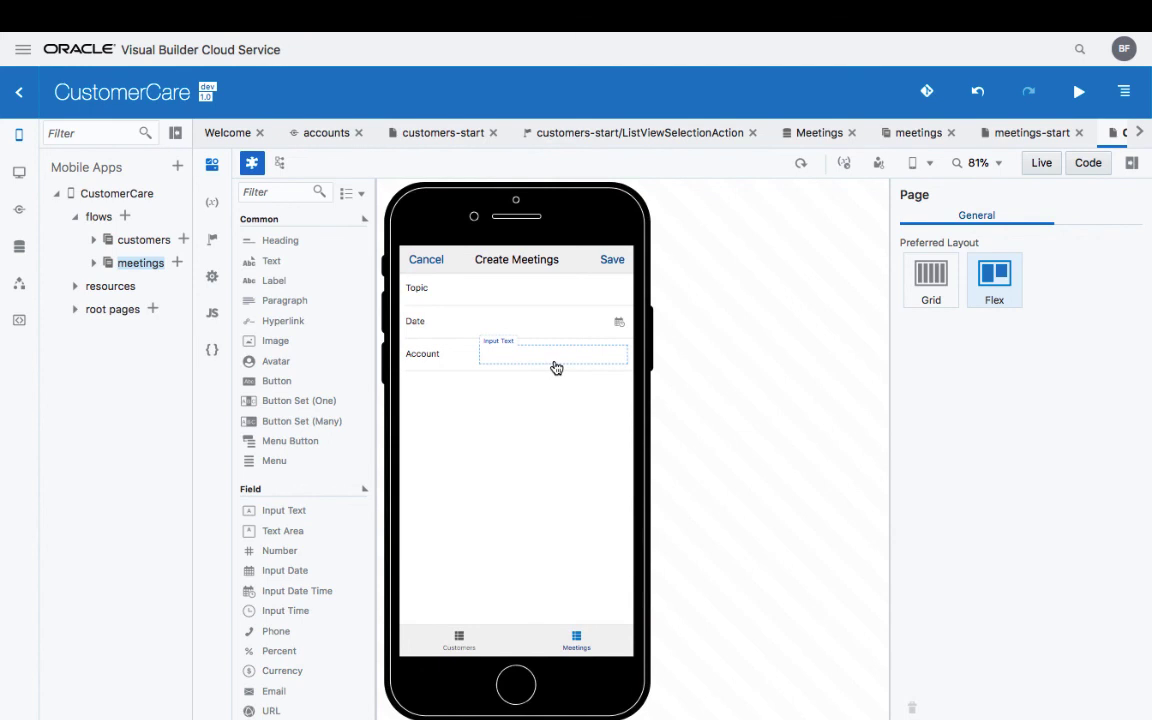
scroll(324, 517, down, 5)
scroll(320, 516, down, 1)
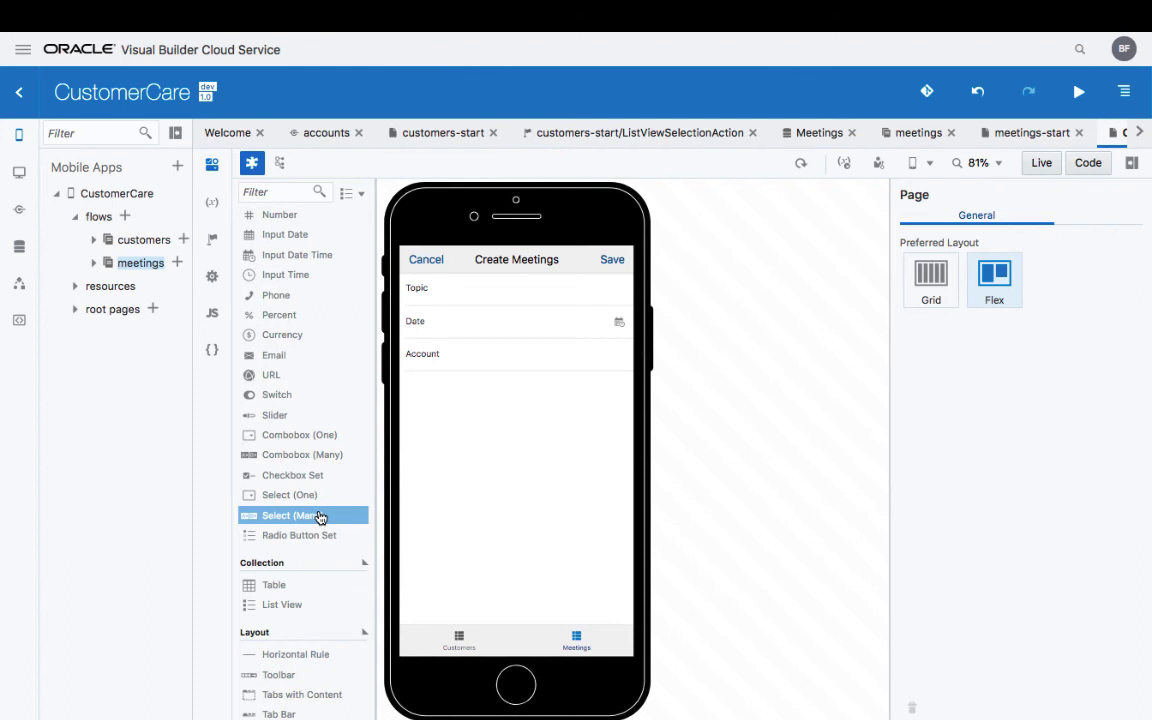
drag(310, 505, 445, 376)
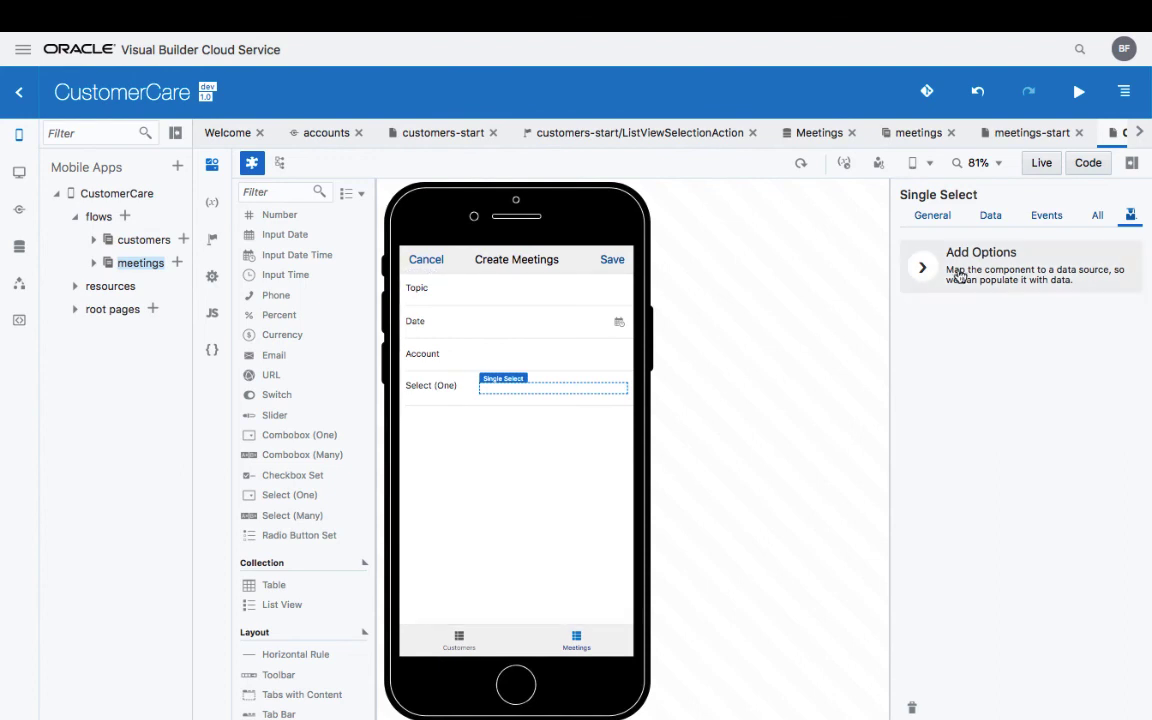
Step: Start adding options to the Select (One) component, with the accounts service connection's GET /accounts endpoint as its source
click(922, 267)
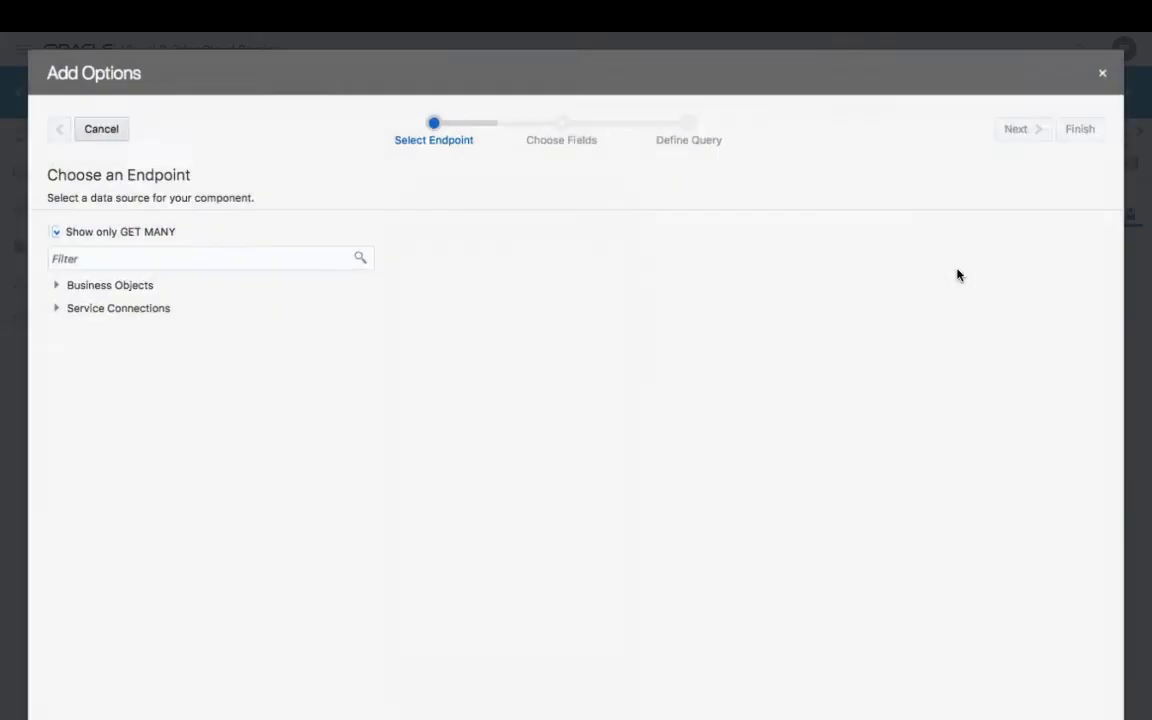
click(71, 331)
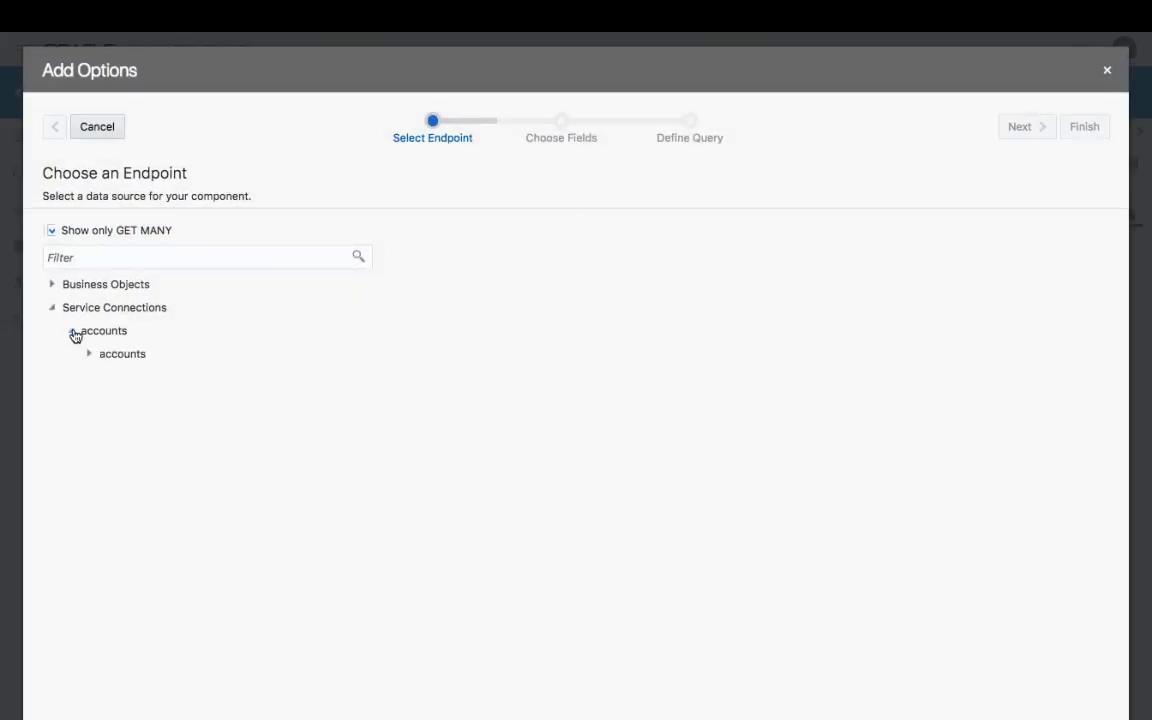
click(89, 355)
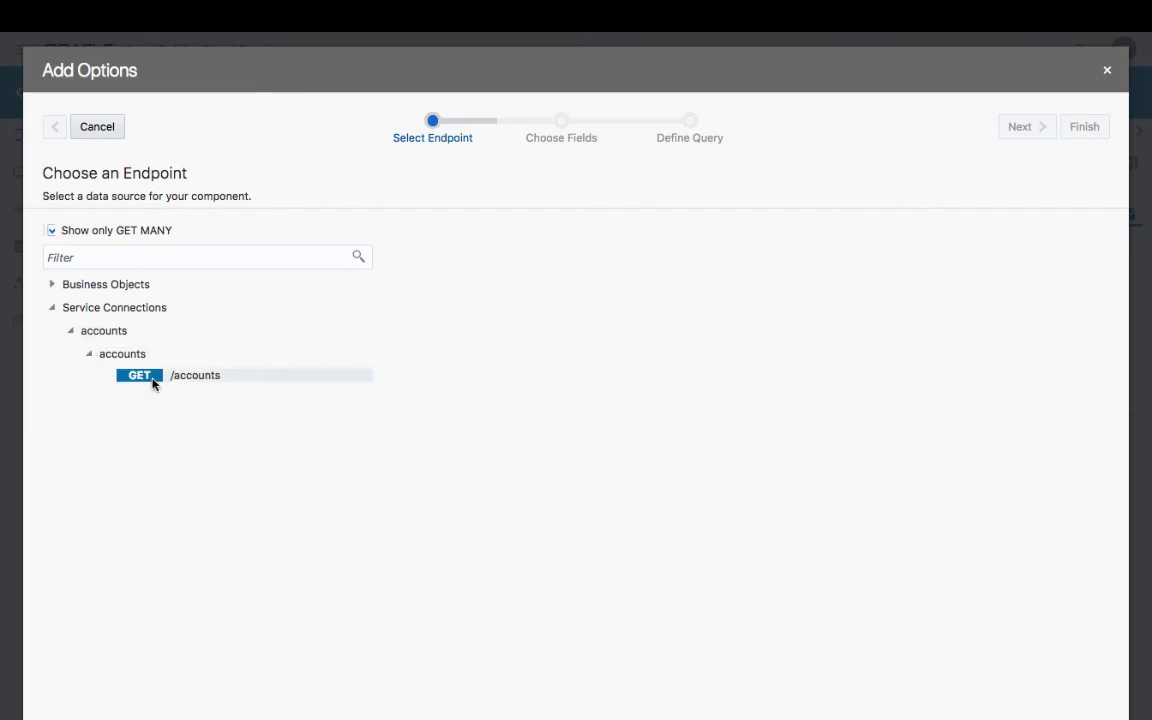
click(152, 379)
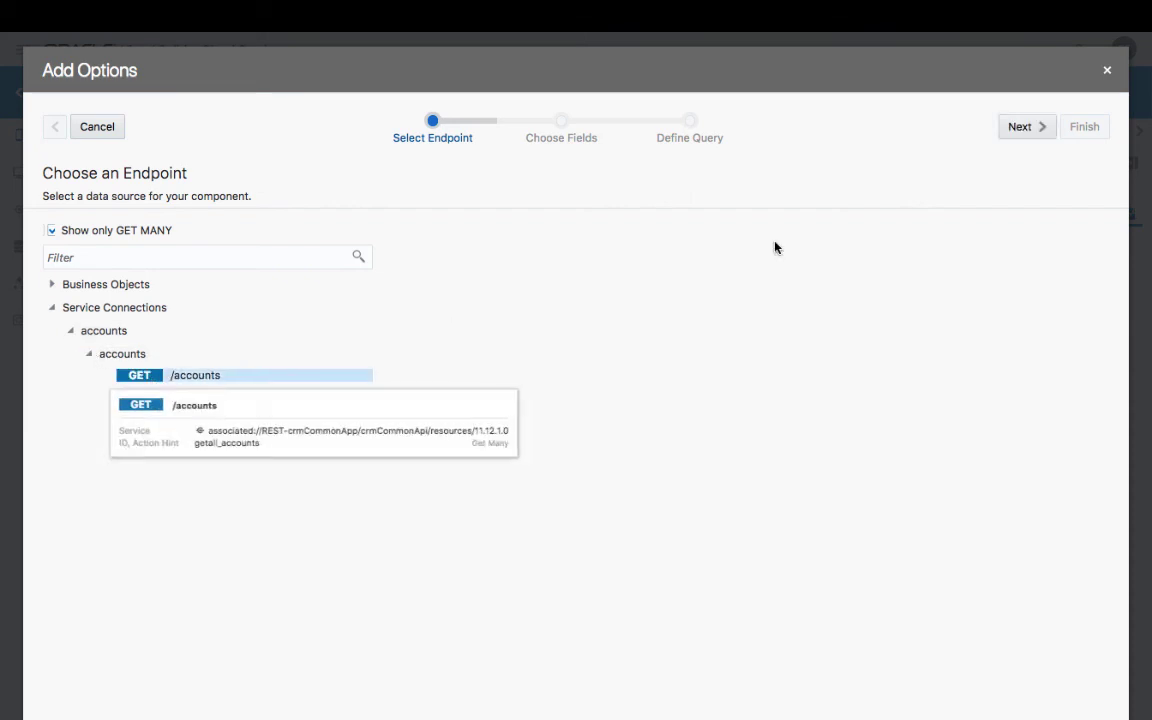
click(1024, 127)
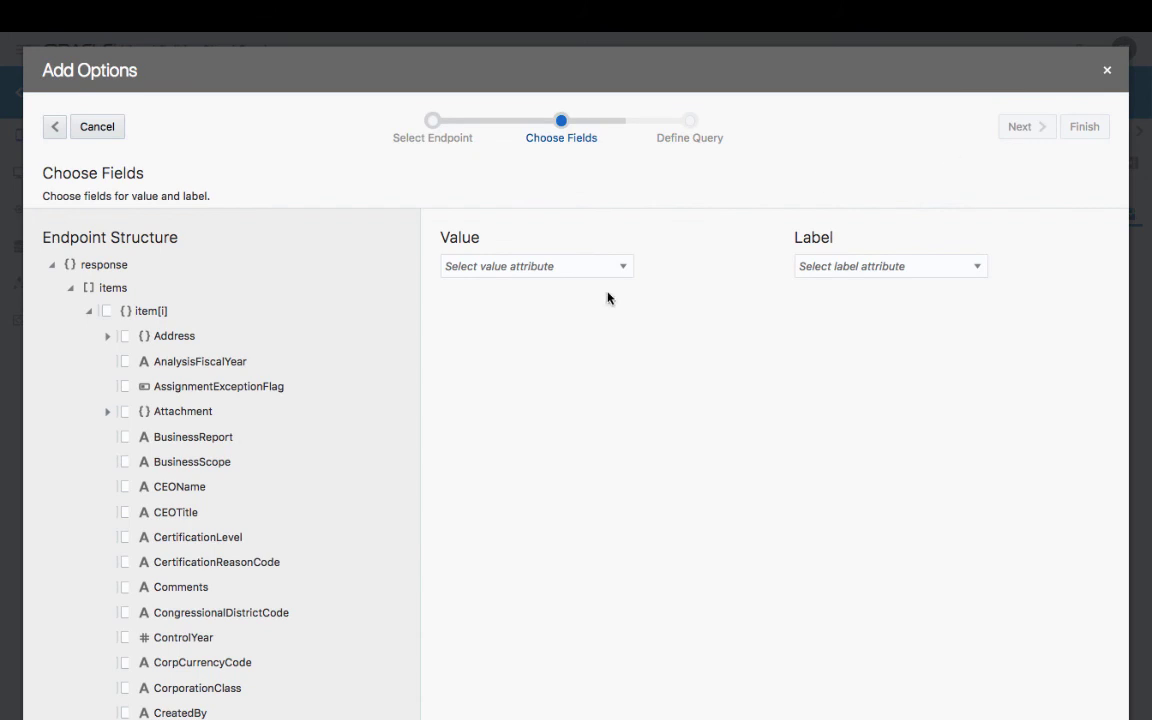
Step: Choose OrganizationName as both the value and the label of the Select (One) options and finish adding them
scroll(174, 498, down, 5)
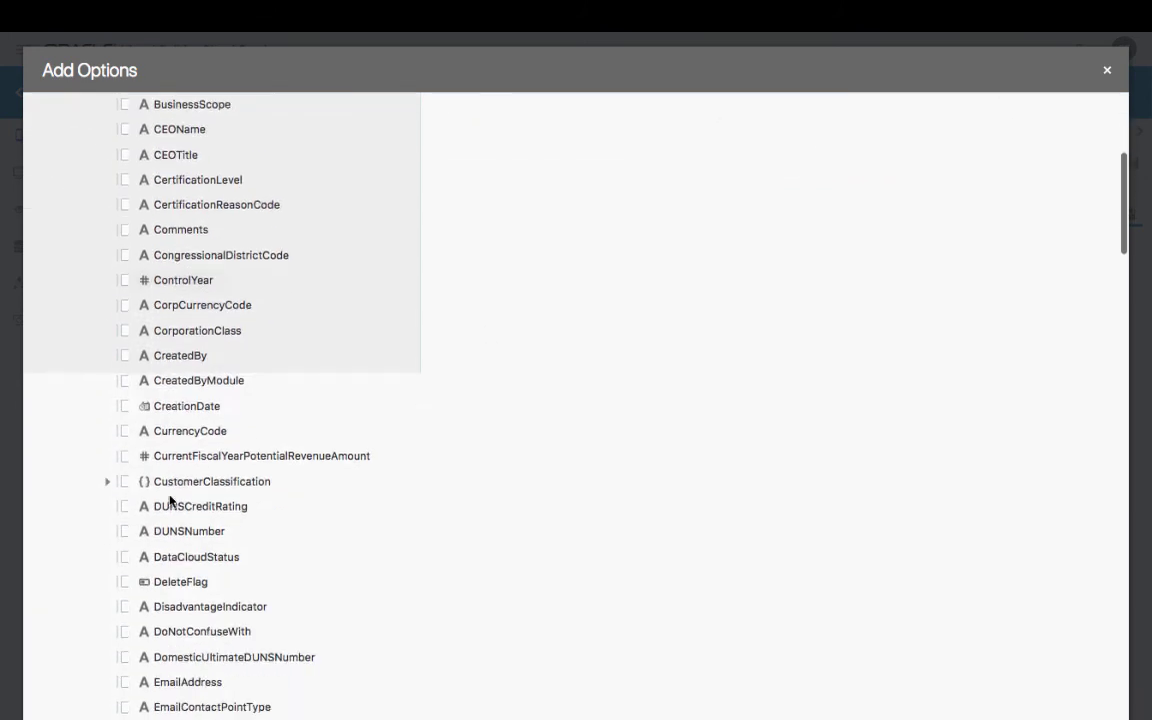
scroll(166, 500, down, 7)
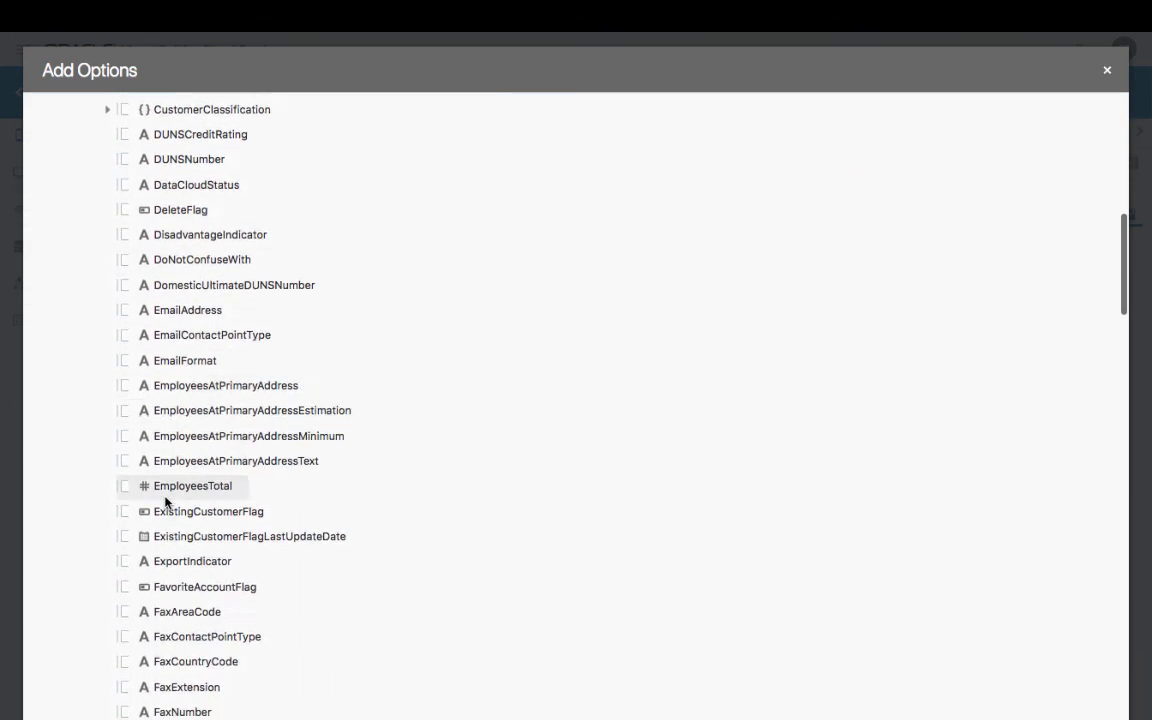
scroll(166, 500, down, 5)
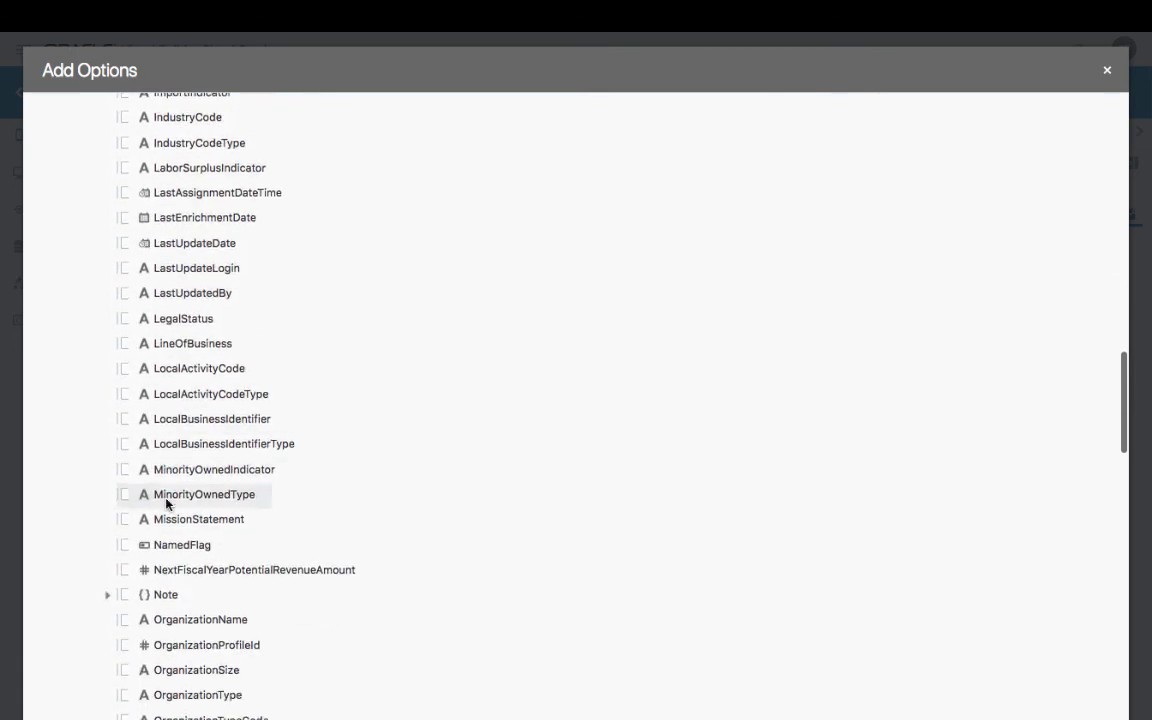
click(125, 547)
scroll(546, 411, up, 15)
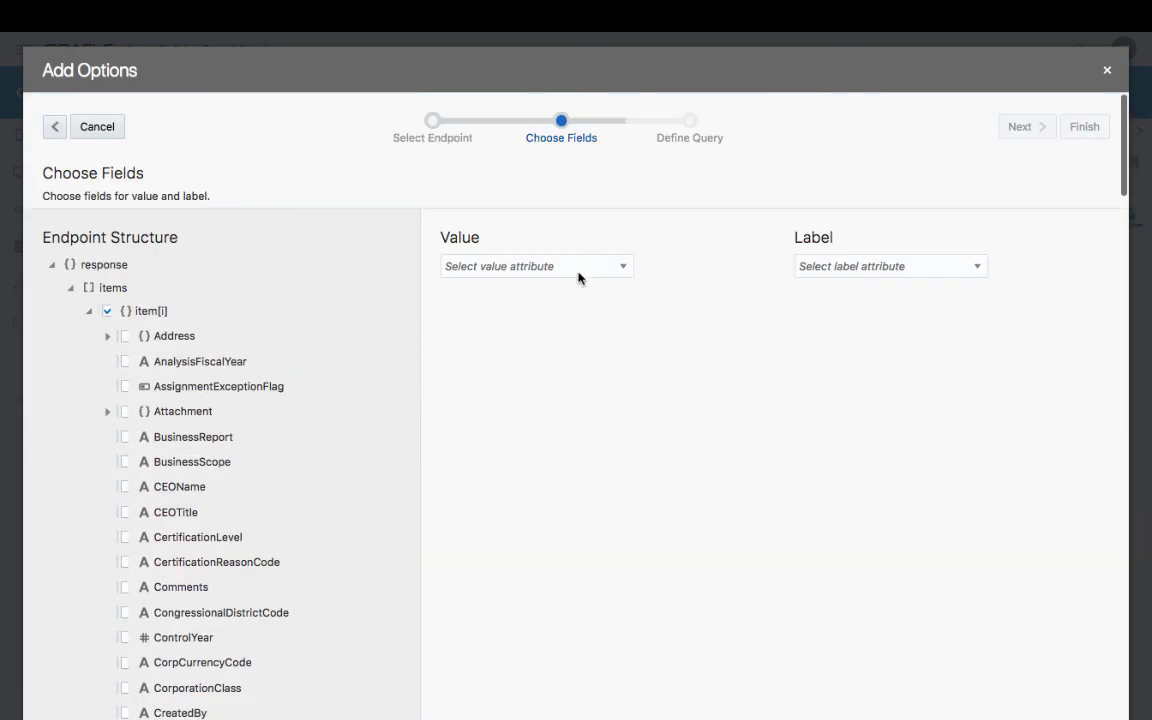
click(576, 264)
click(568, 316)
click(897, 268)
click(889, 311)
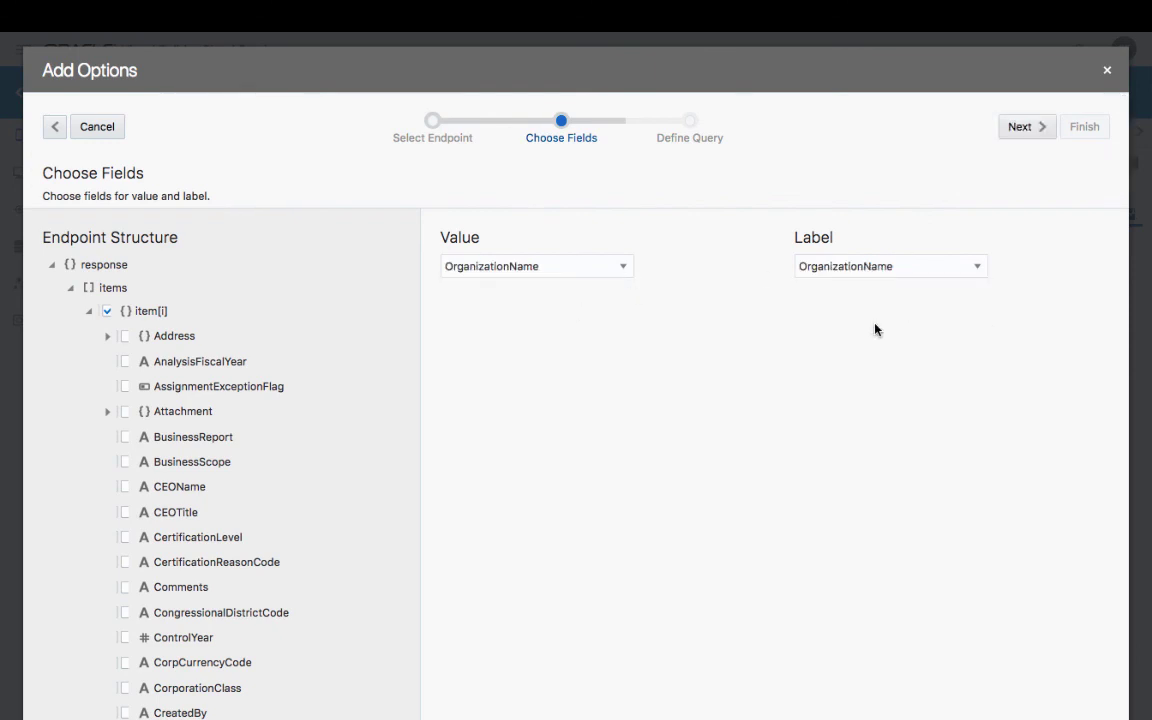
click(1042, 130)
click(1086, 128)
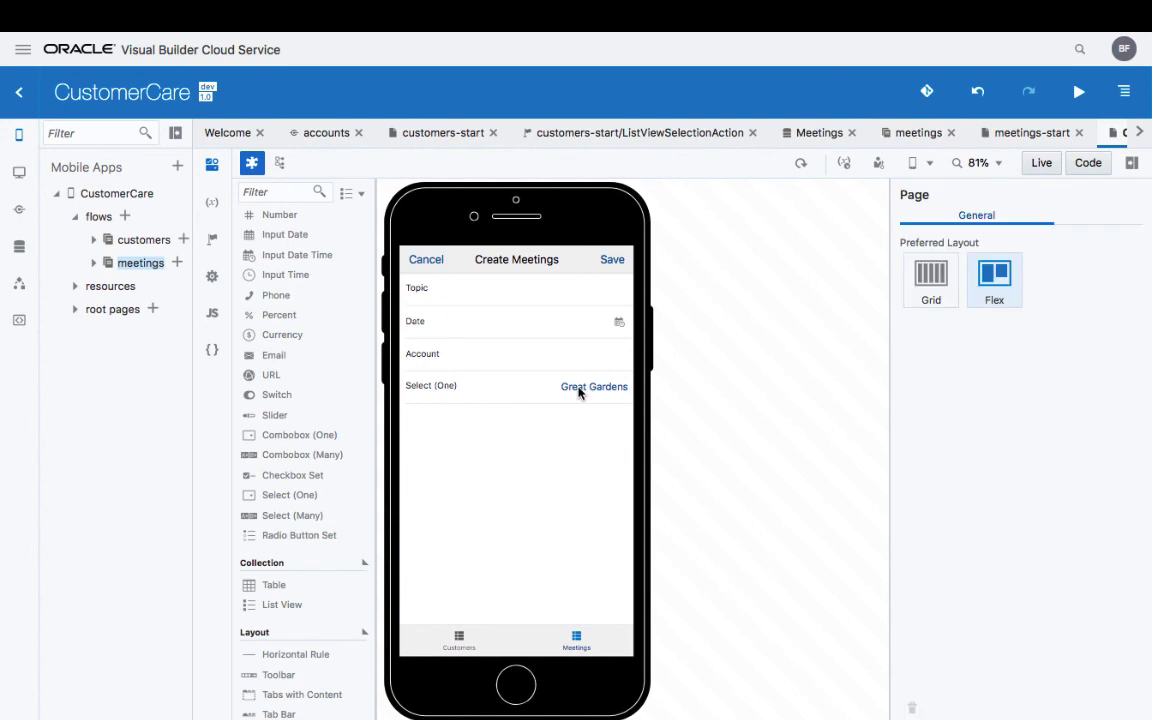
Step: Copy the Account field's value expression {{ $page.variables.meetings.account }} into the value of the Select (One) component
click(586, 360)
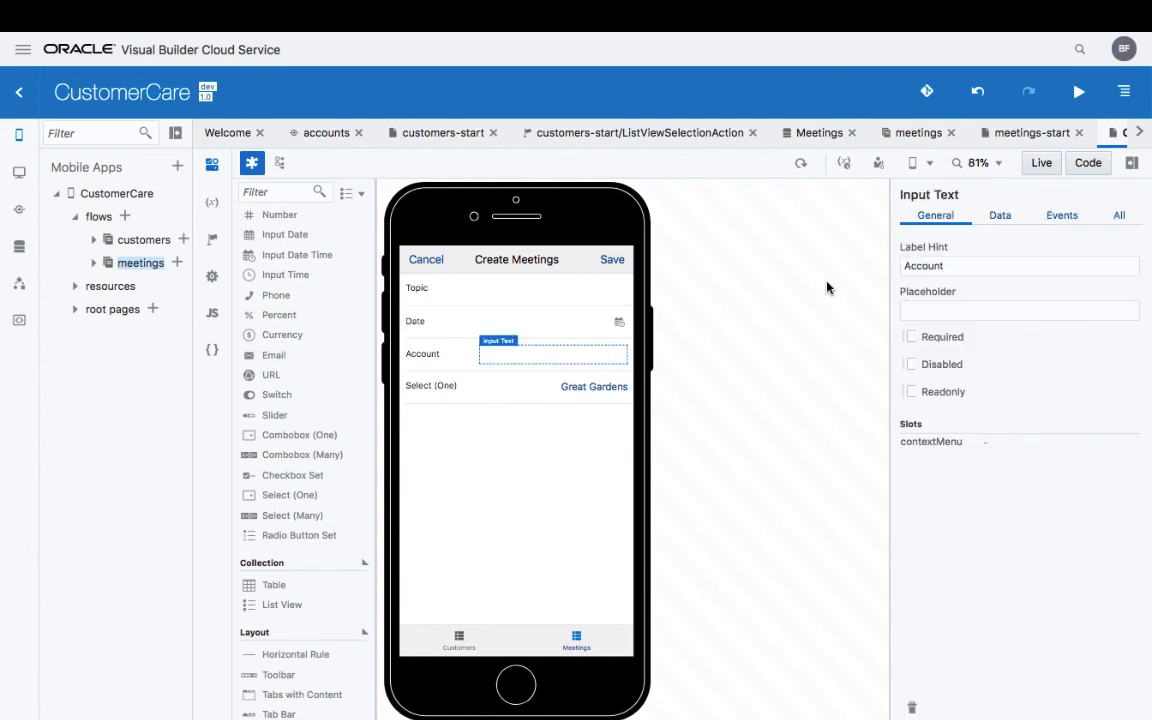
click(1011, 218)
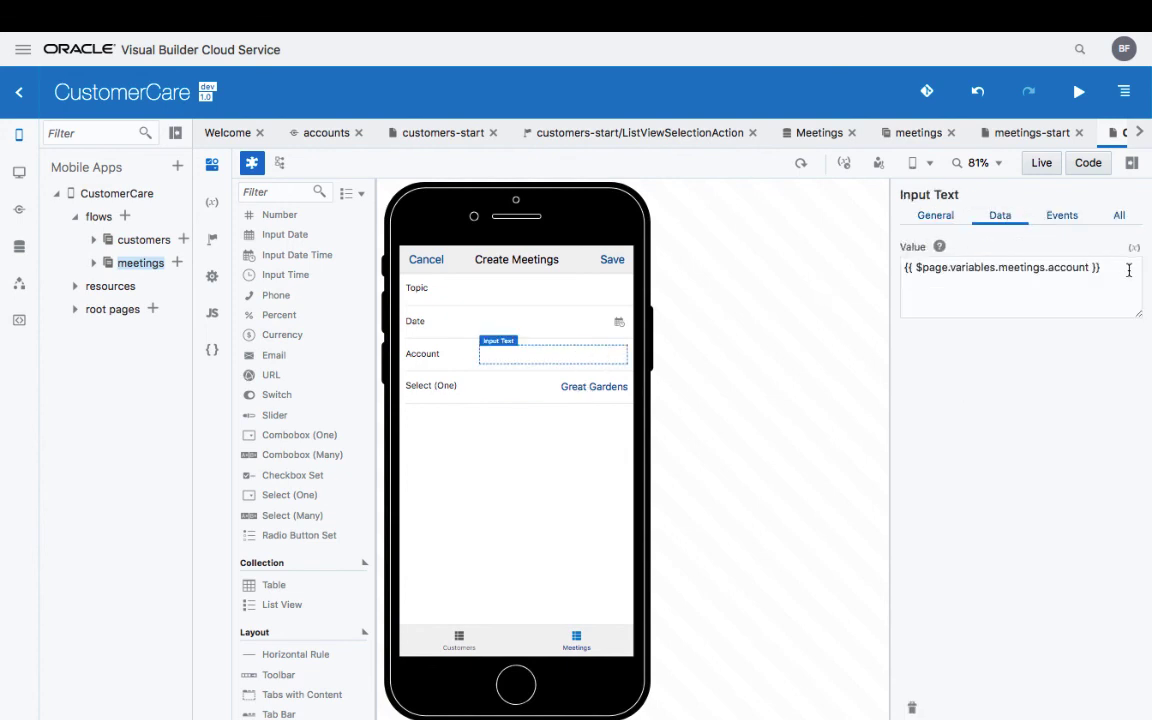
drag(1104, 267, 880, 263)
key(ctrl+c)
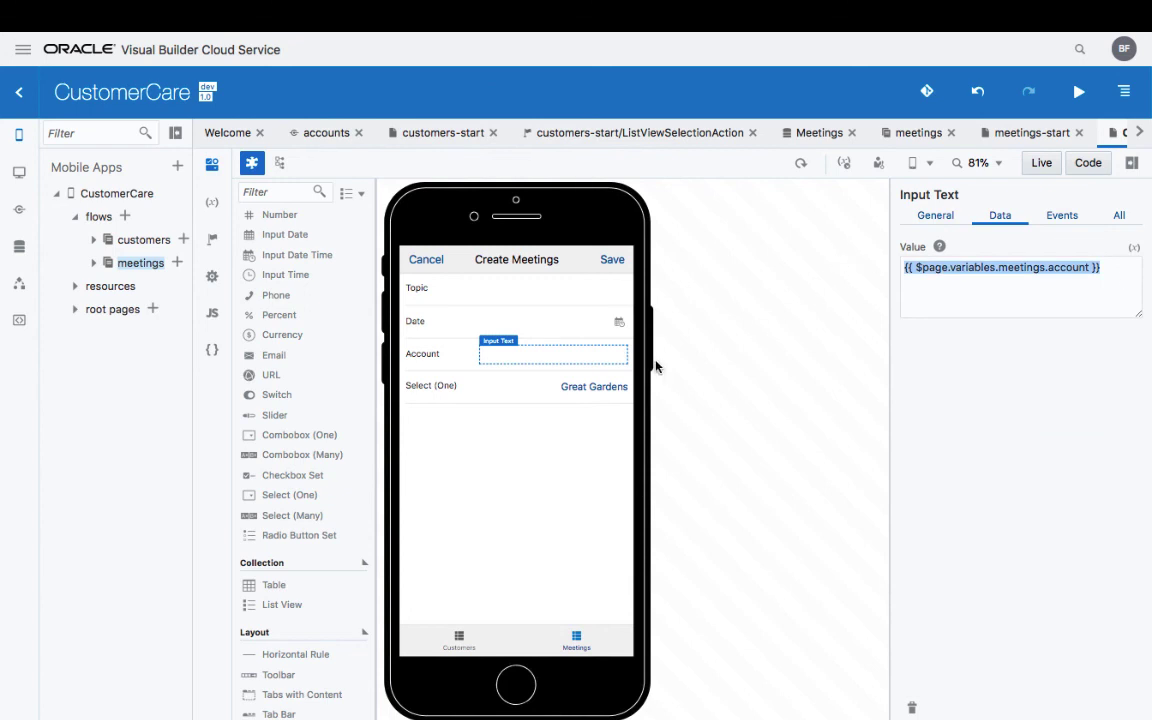
click(612, 394)
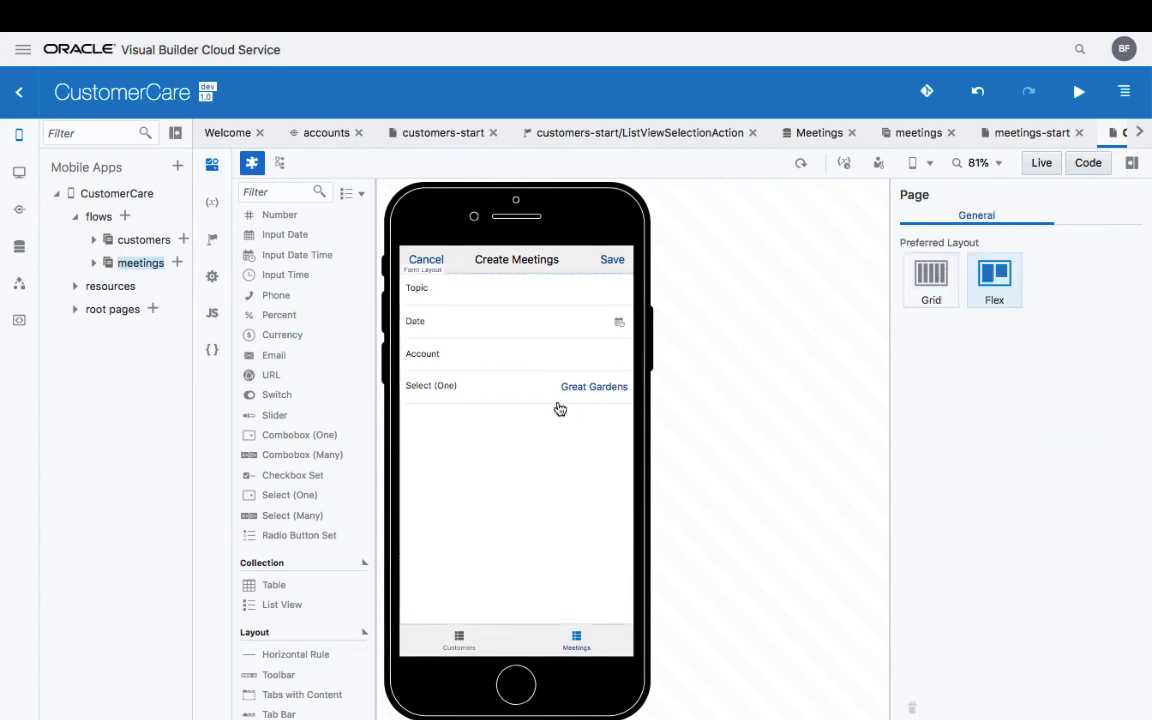
click(545, 393)
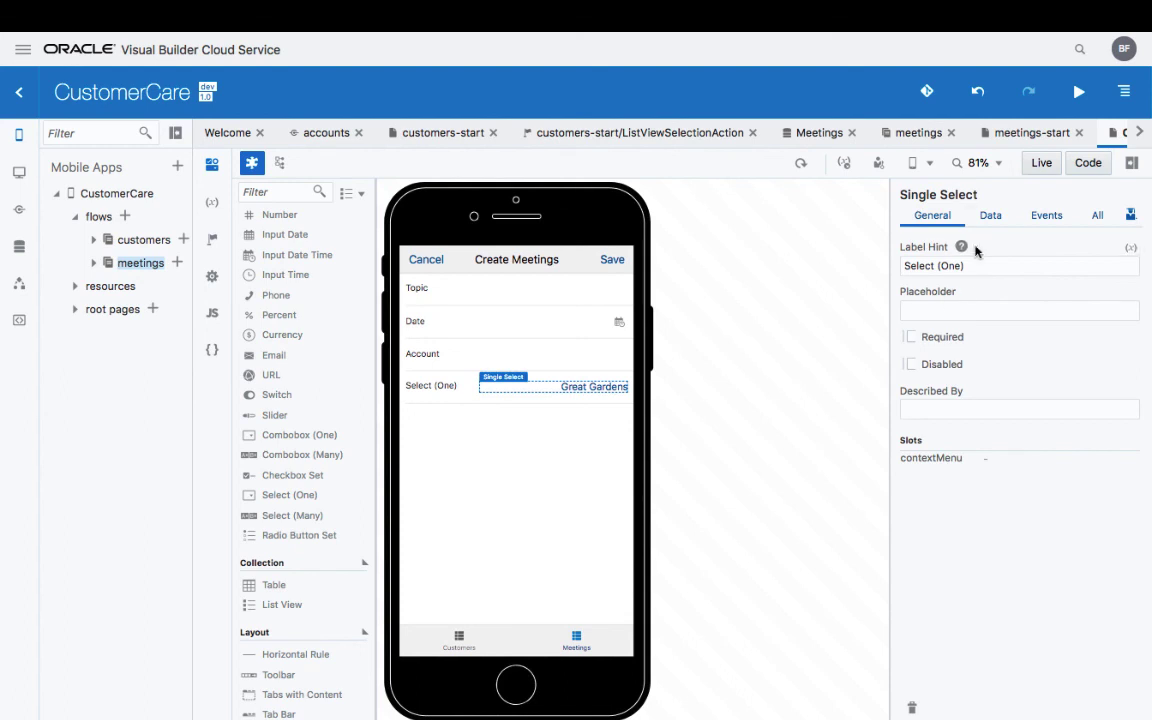
click(990, 218)
key(ctrl+v)
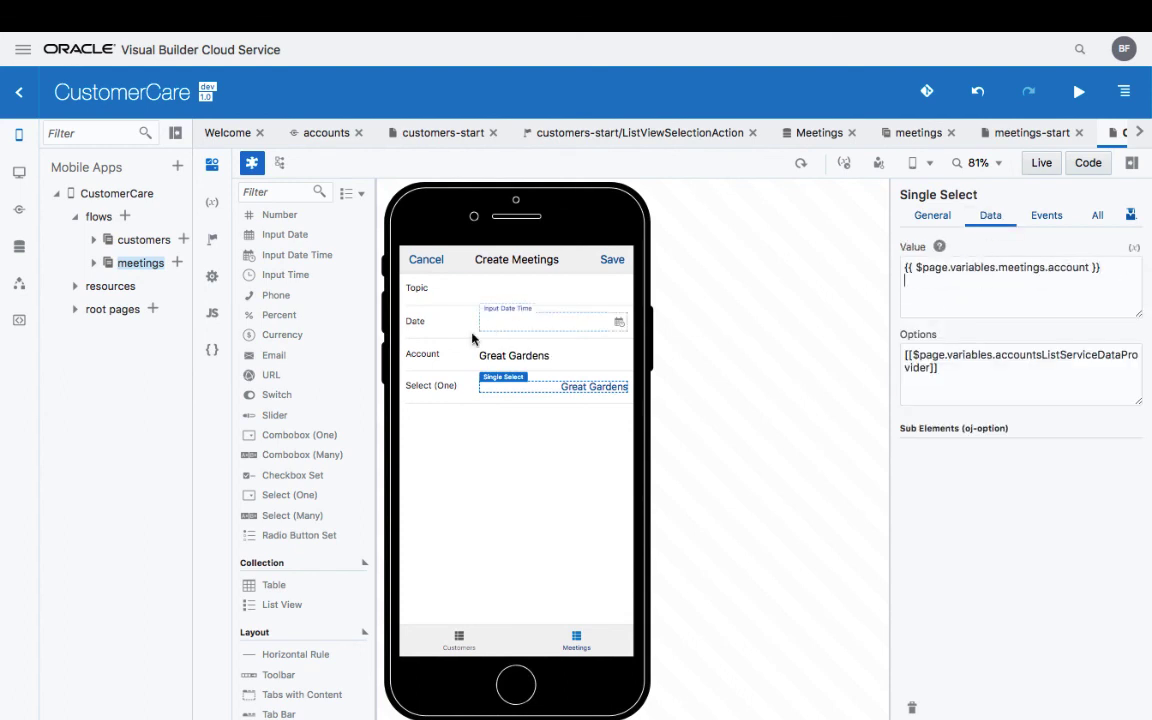
Step: Delete the Account text input from the Create Meetings form
click(462, 361)
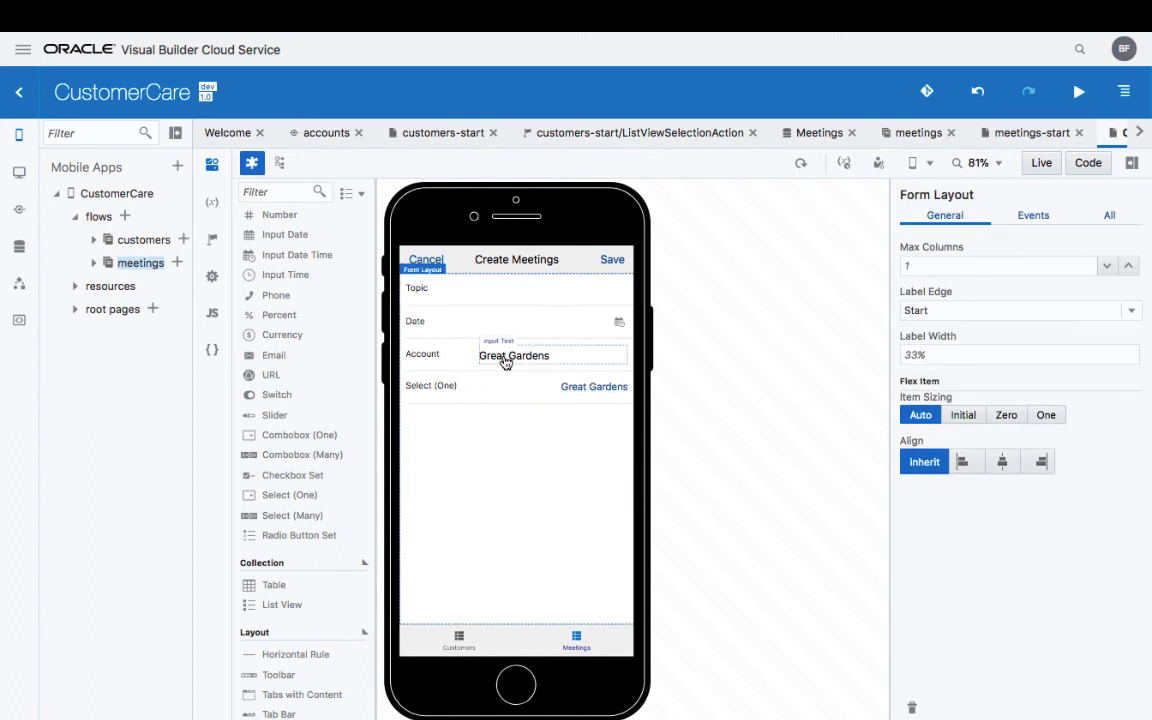
click(506, 363)
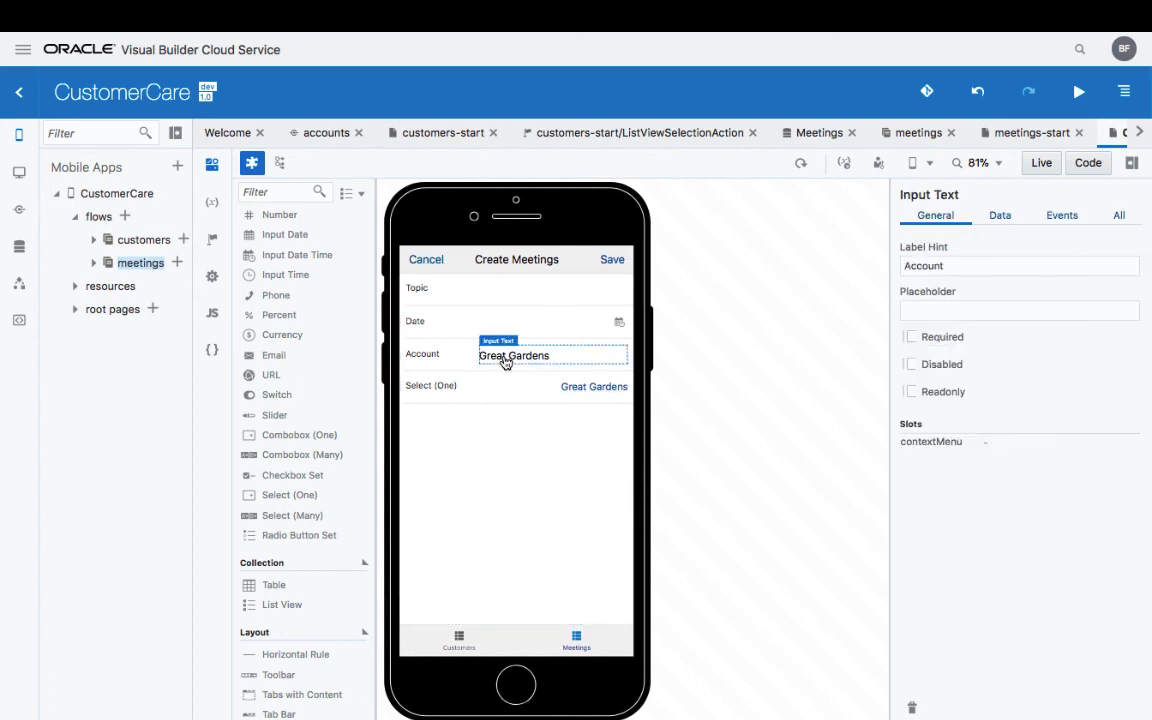
key(Delete)
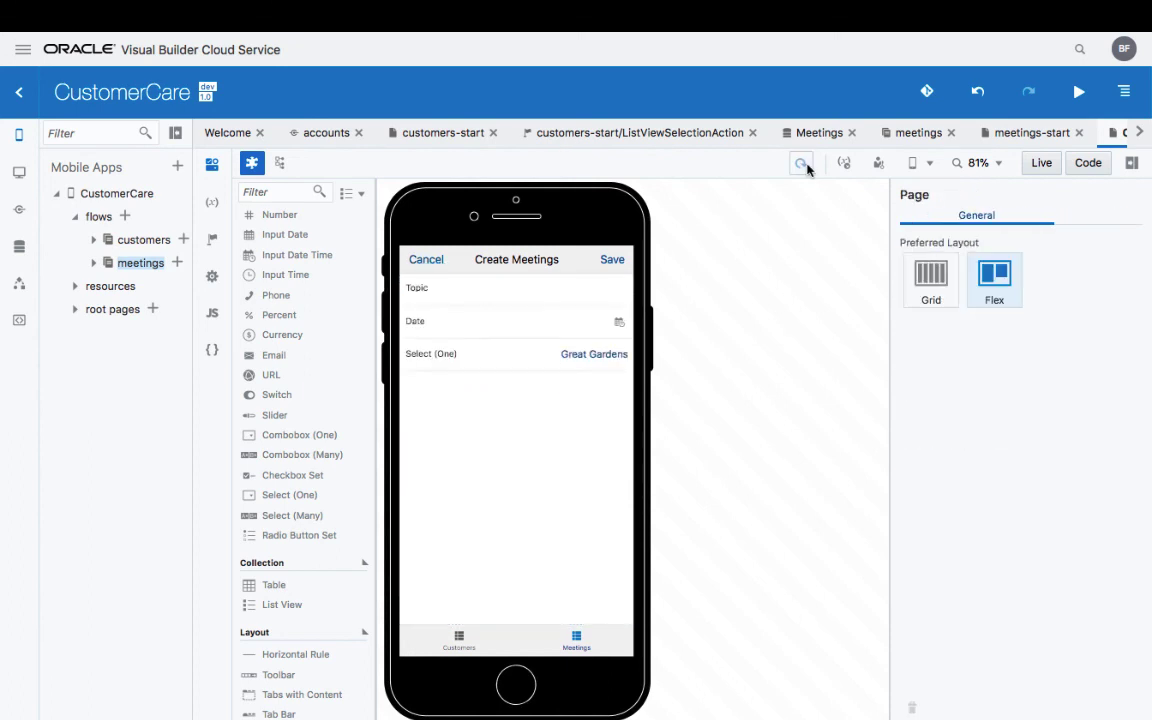
Step: Change the Select (One) component's label hint to Customer
click(453, 358)
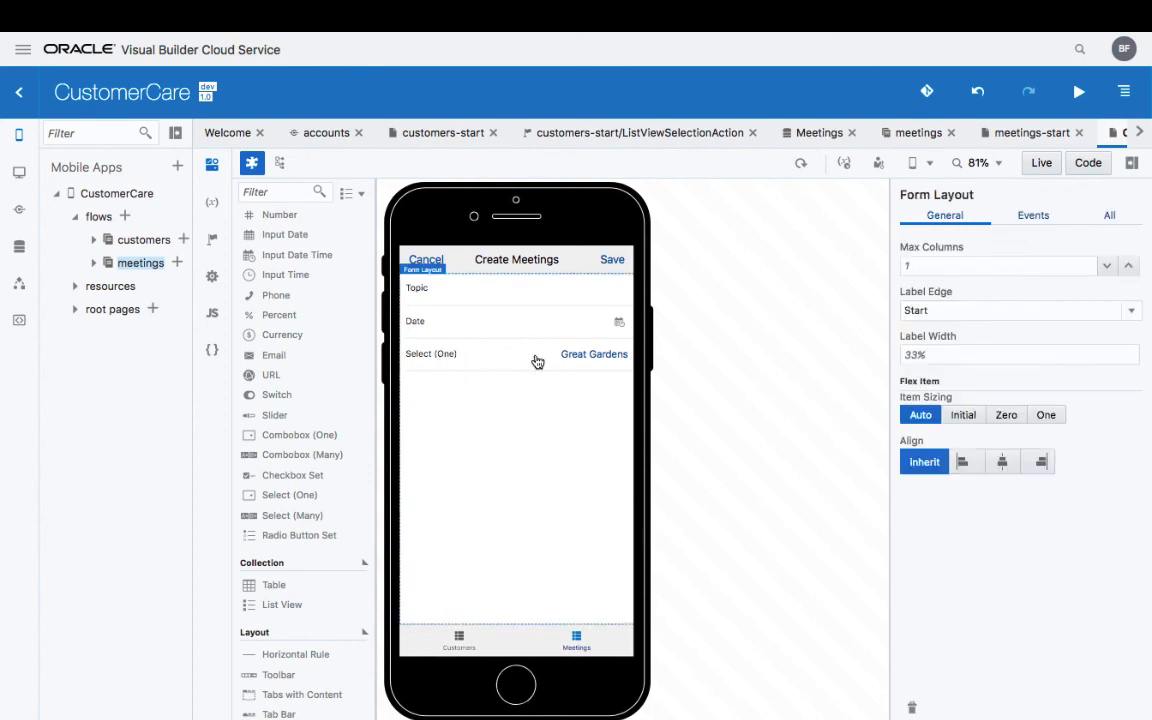
click(584, 362)
drag(964, 266, 886, 267)
text(Cus)
click(617, 363)
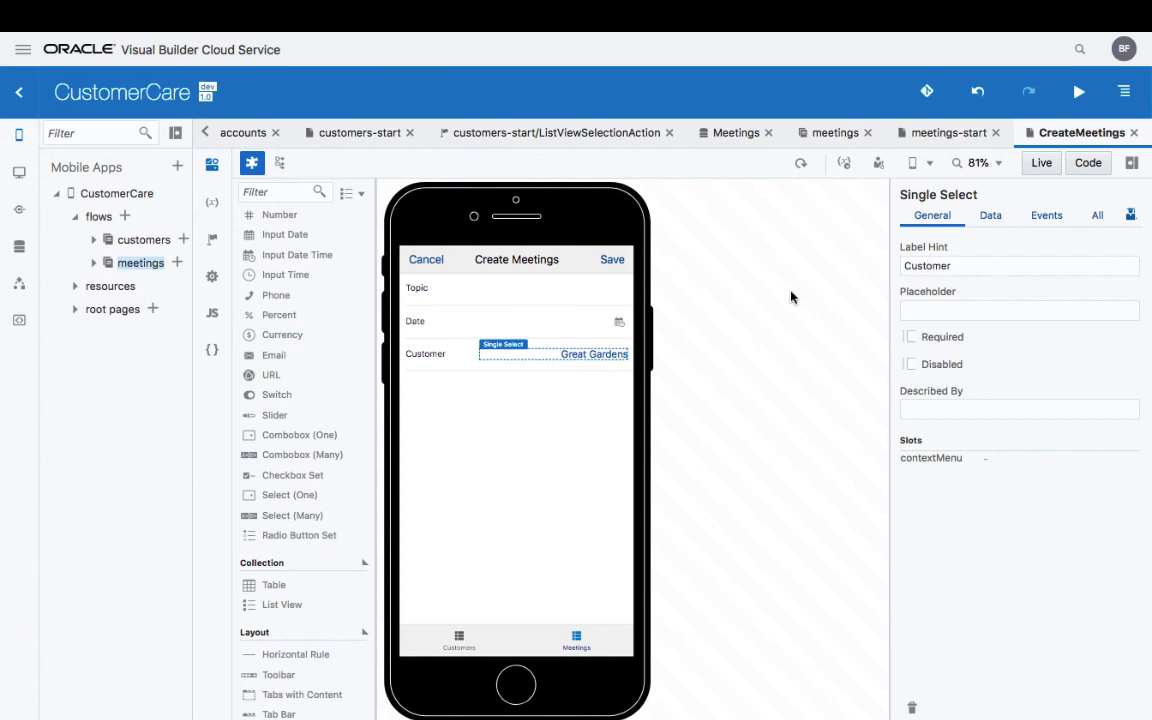
Step: Run the app and start a new meeting with the topic License Renewal
click(1079, 91)
key(ctrl+super+f)
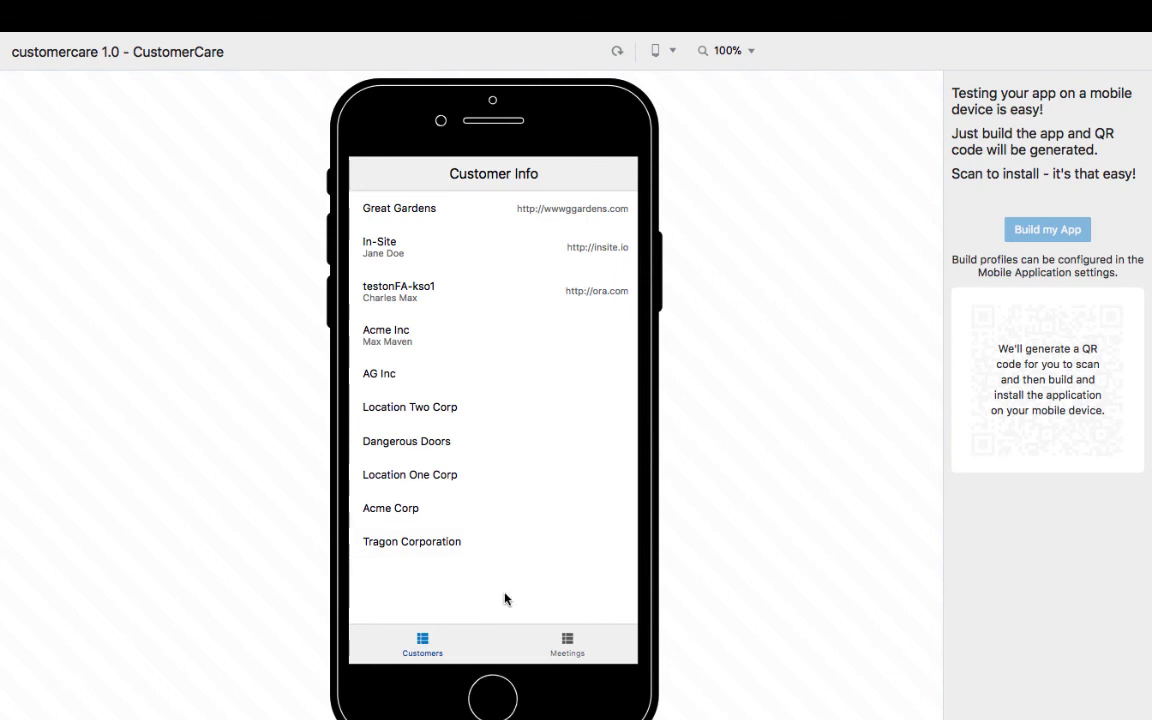
click(570, 649)
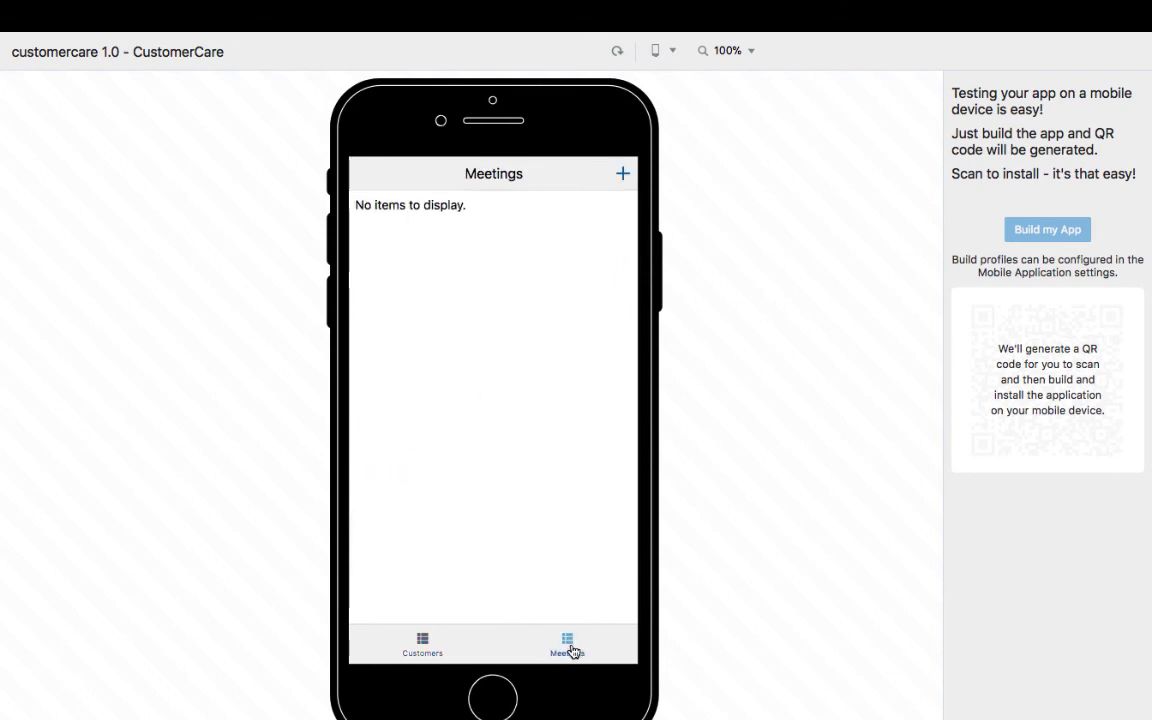
click(619, 176)
click(480, 215)
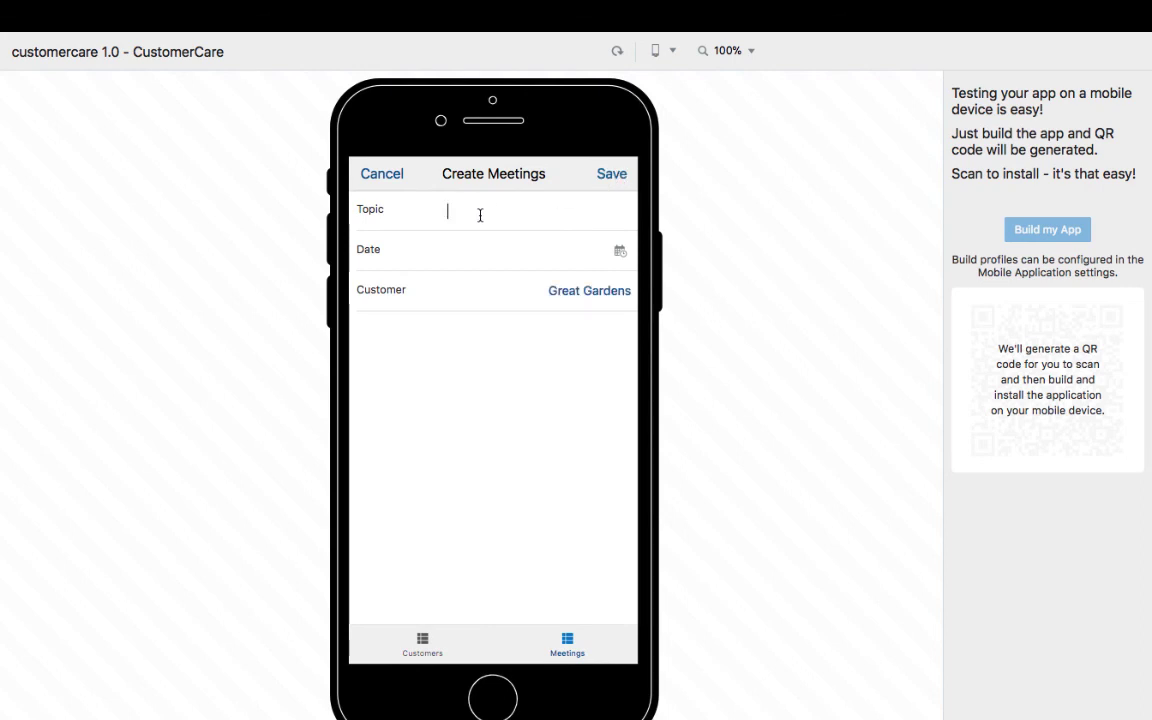
text(License Renewal)
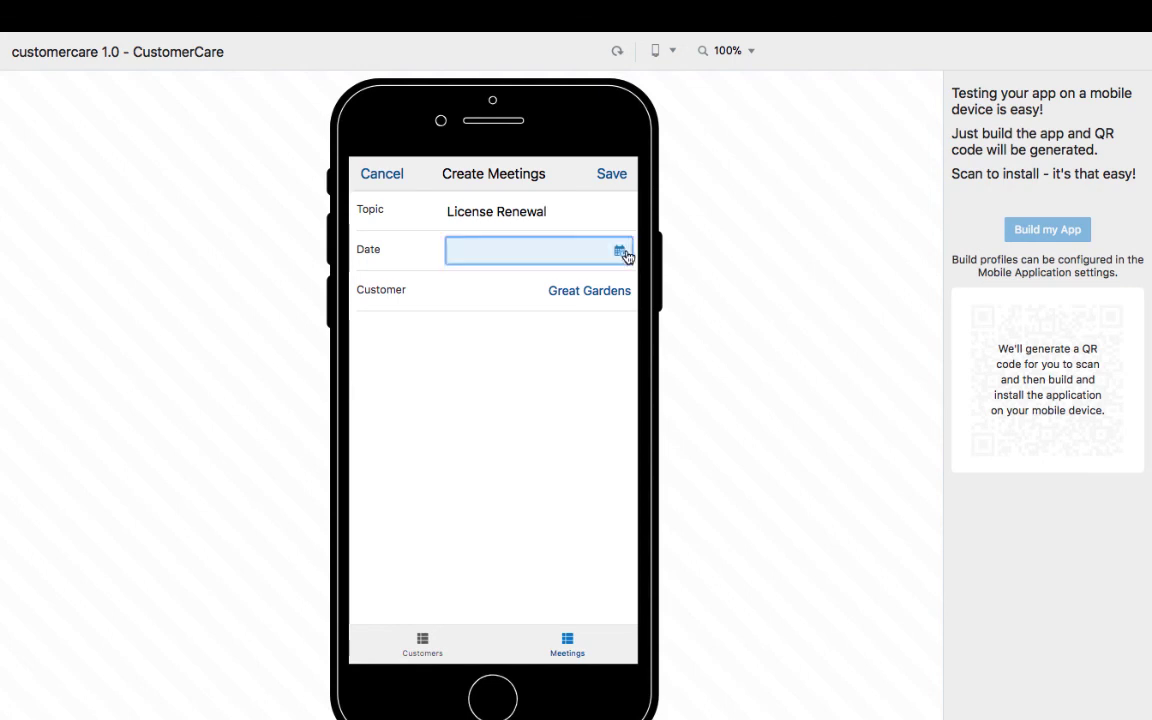
Step: Set the new meeting's date and time to 05/23/18 02:00 PM
click(621, 252)
click(491, 339)
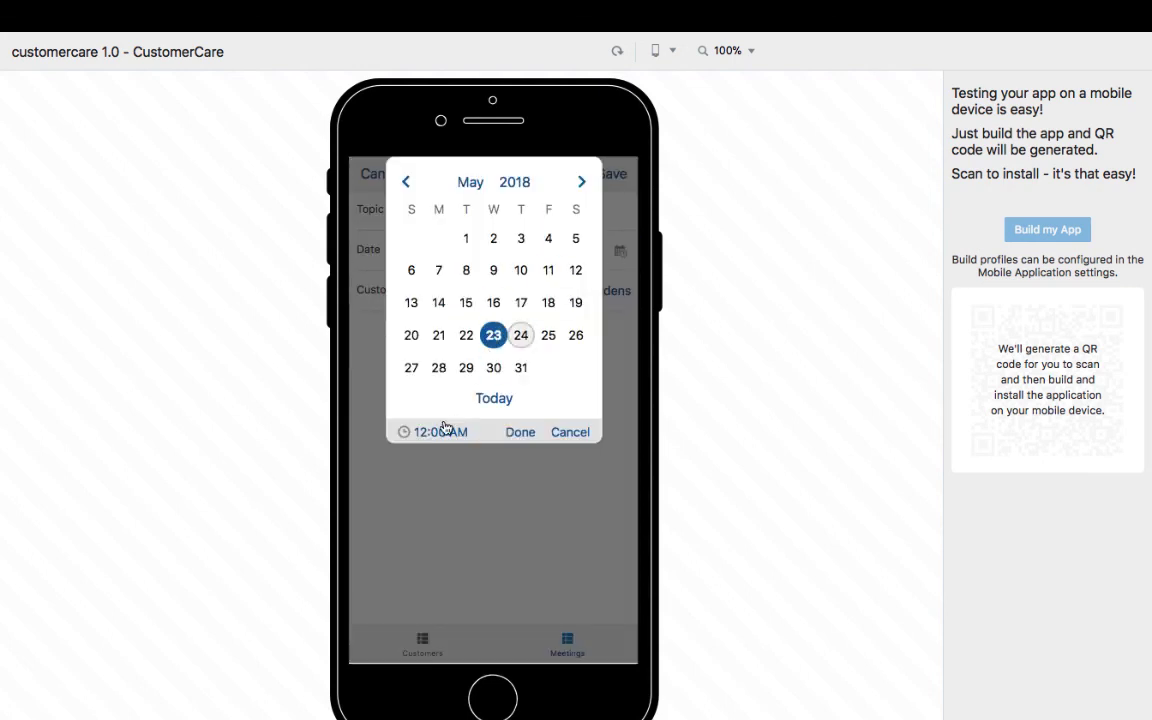
click(433, 431)
click(427, 331)
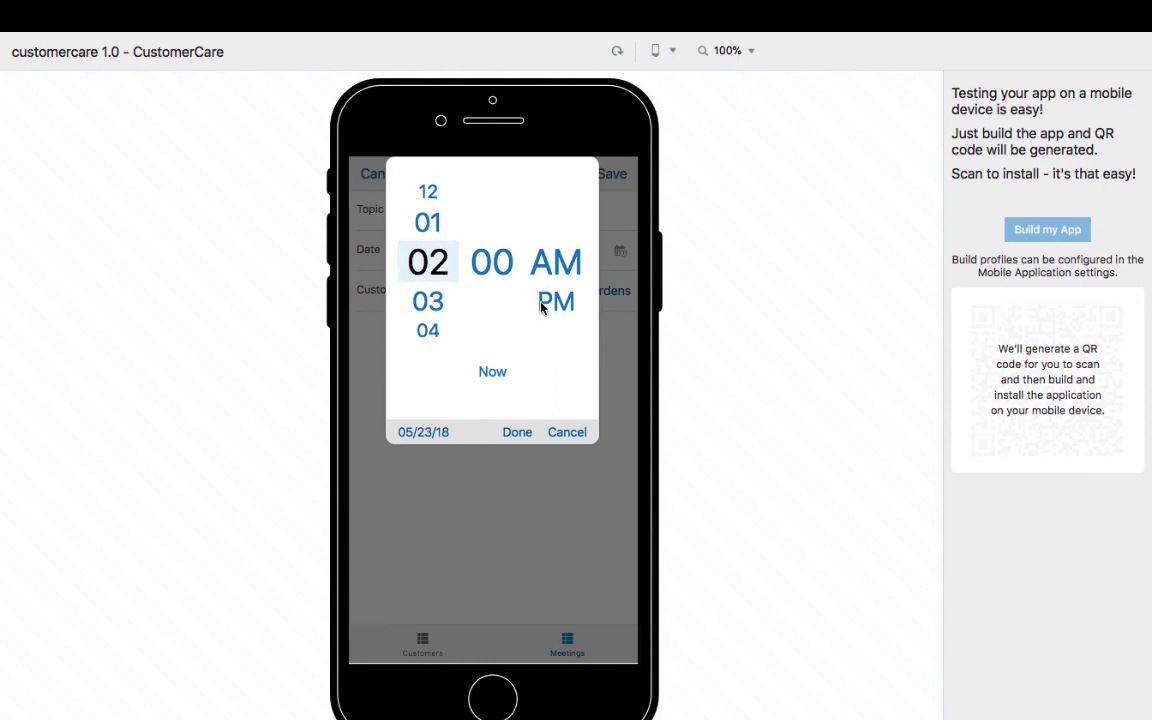
click(541, 302)
click(517, 436)
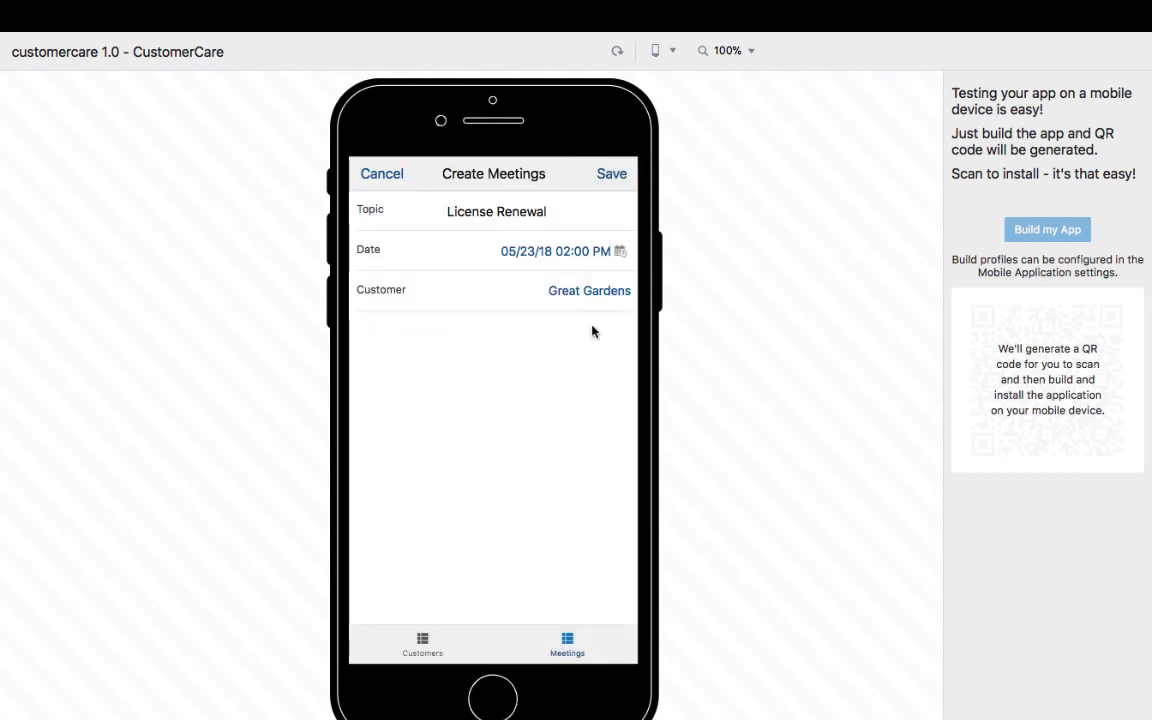
Step: Select In-Site as the meeting's customer and save the meeting
click(593, 290)
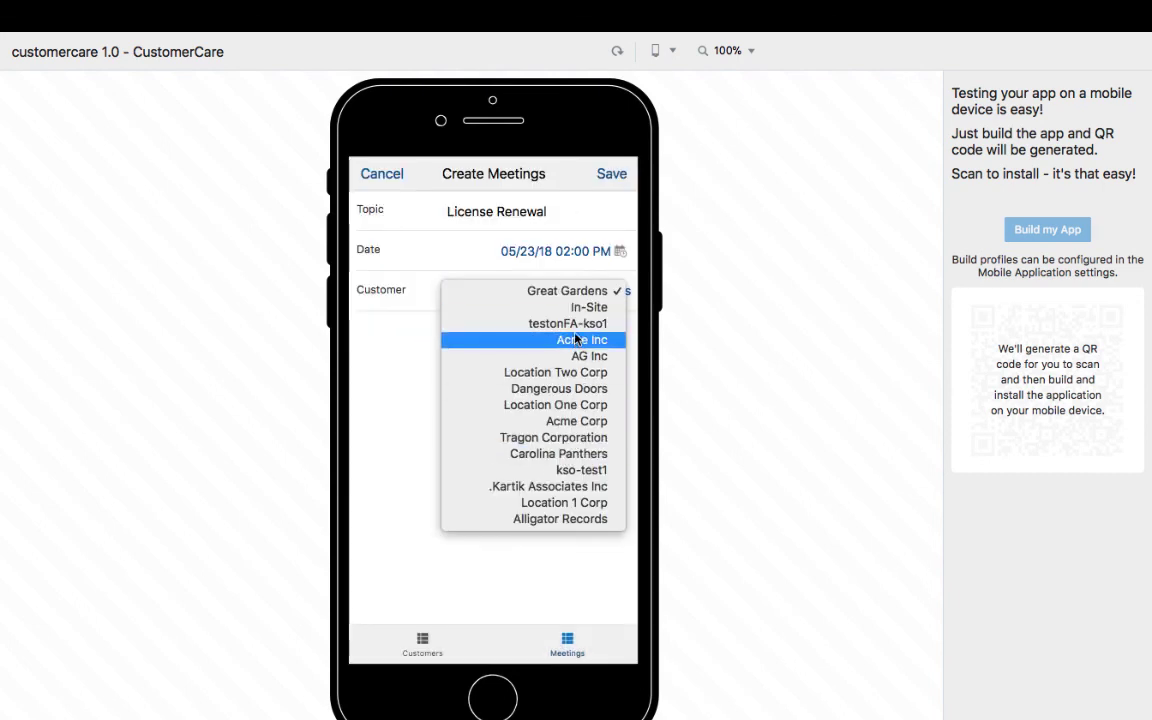
click(578, 307)
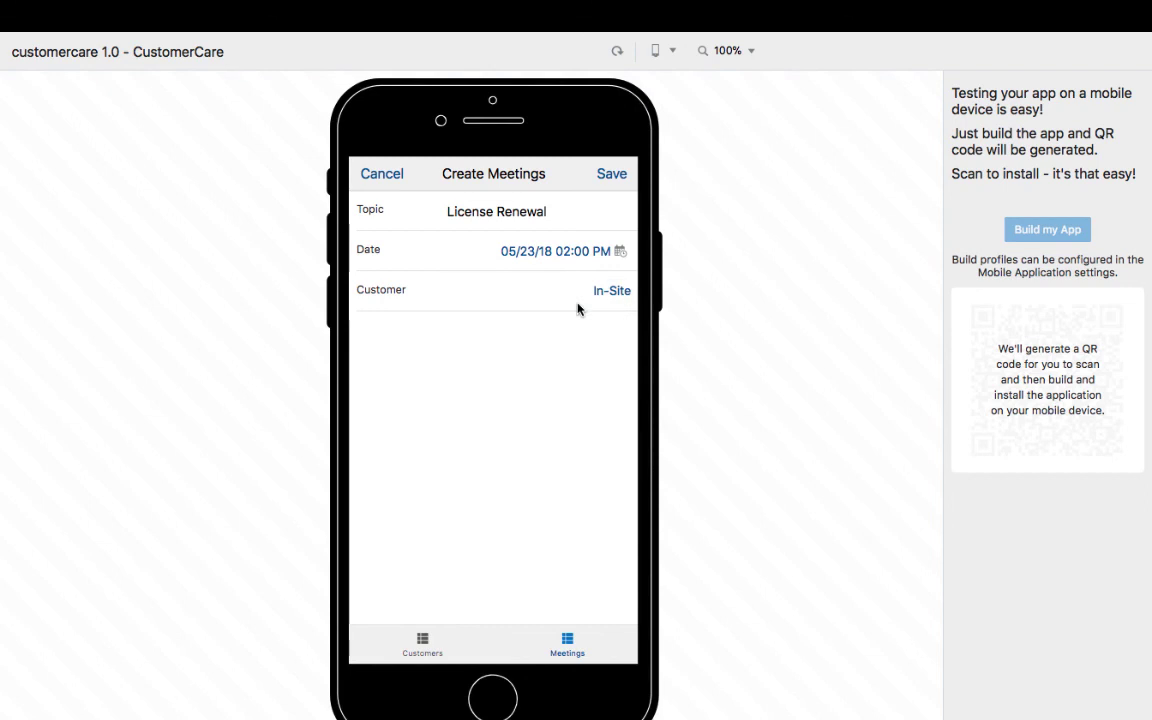
click(610, 173)
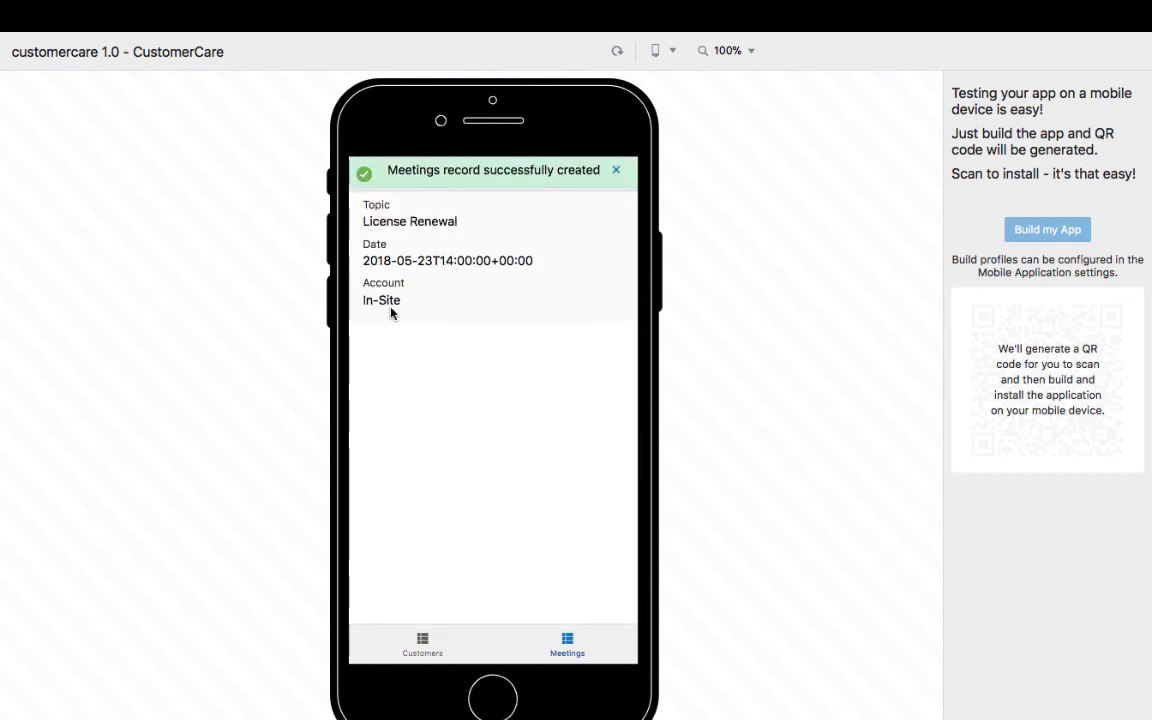